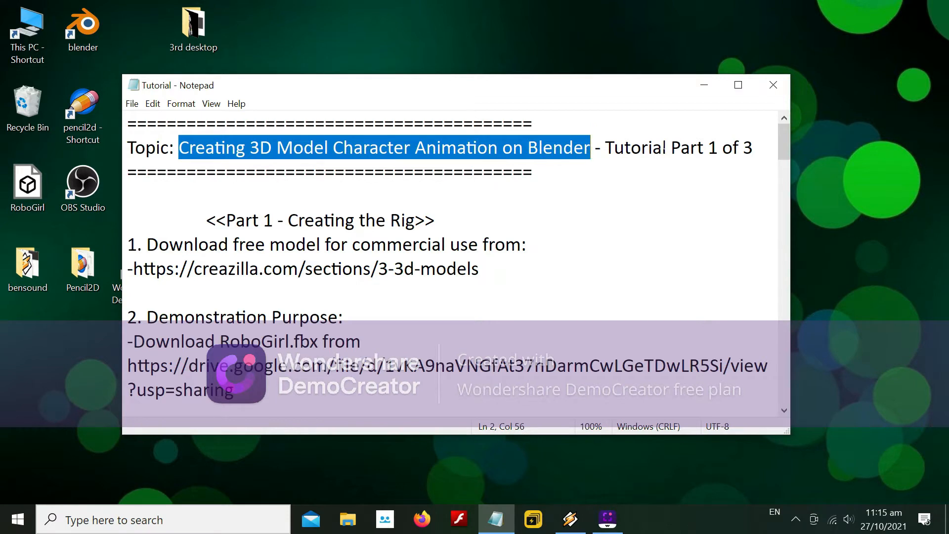
Read the tutorial notes from the topic heading through step 3, covering the model download links and the RoboGirl.fbx import.
left_click_drag(671, 148, 717, 148)
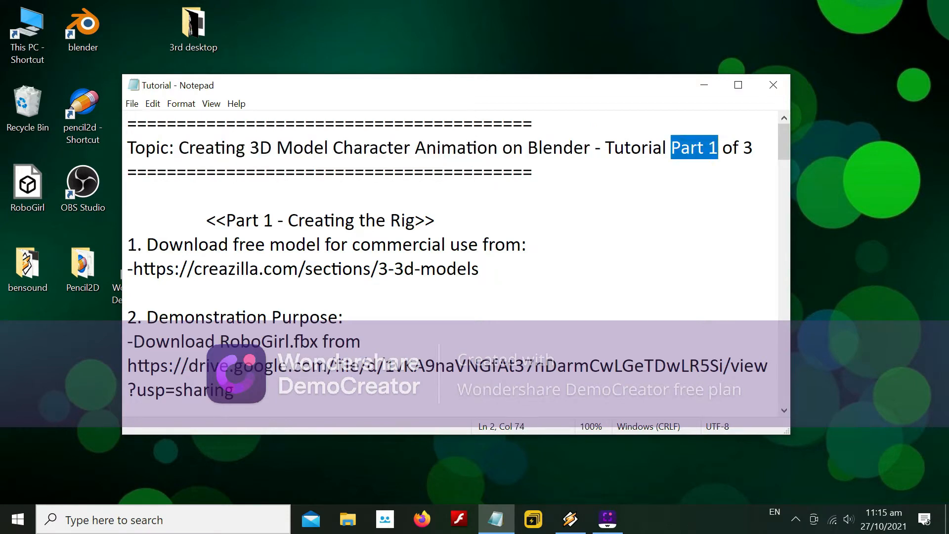
left_click_drag(227, 219, 413, 219)
left_click_drag(147, 244, 524, 247)
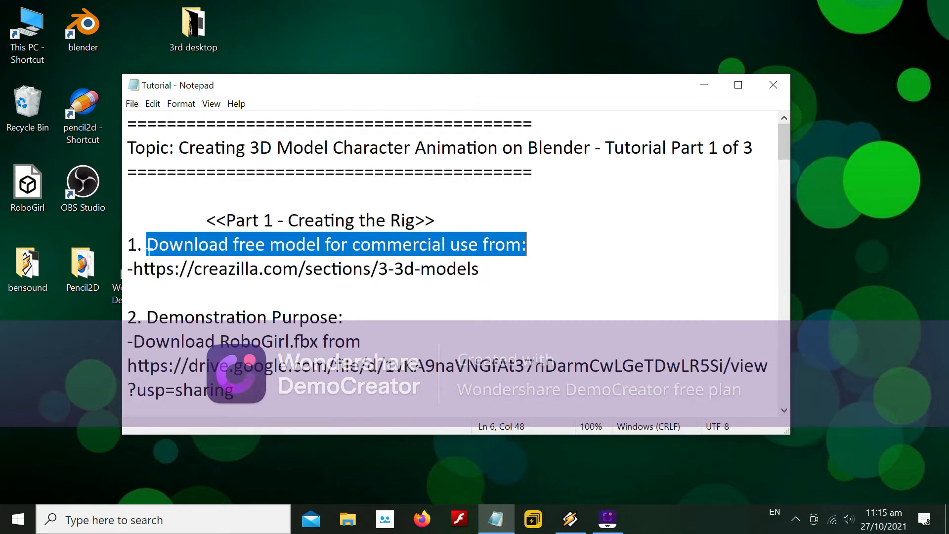
left_click_drag(134, 269, 480, 269)
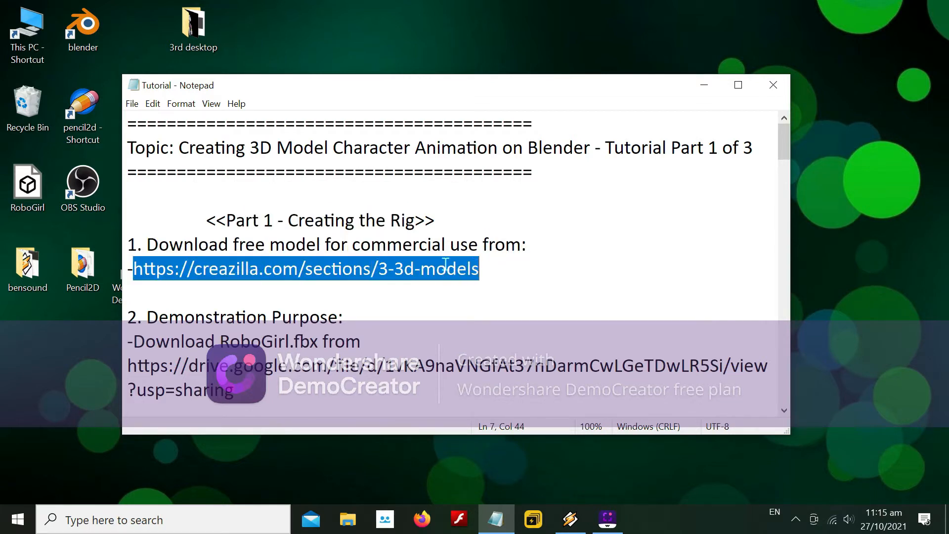
left_click_drag(147, 316, 347, 316)
left_click_drag(132, 341, 360, 341)
left_click_drag(234, 390, 115, 369)
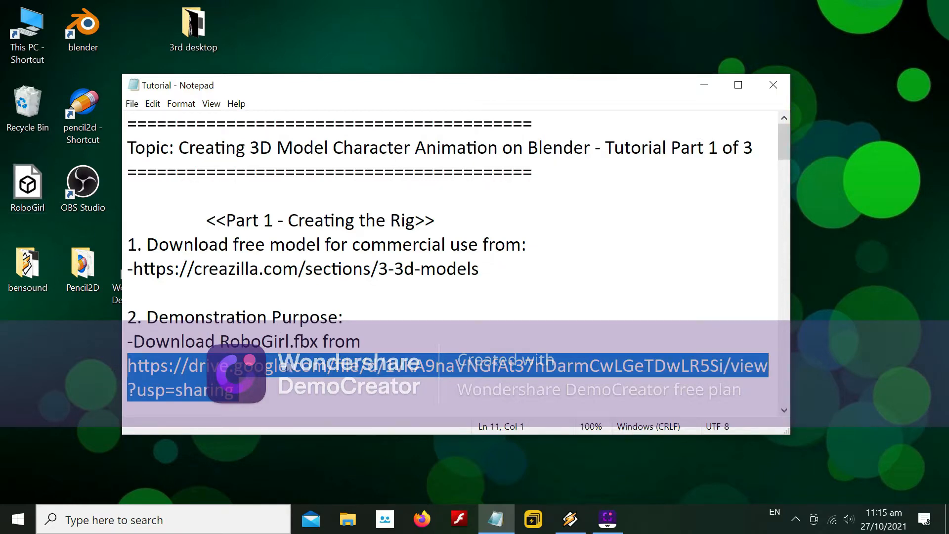
left_click(294, 390)
scroll(292, 386, "down", 1)
scroll(450, 261, "down", 1)
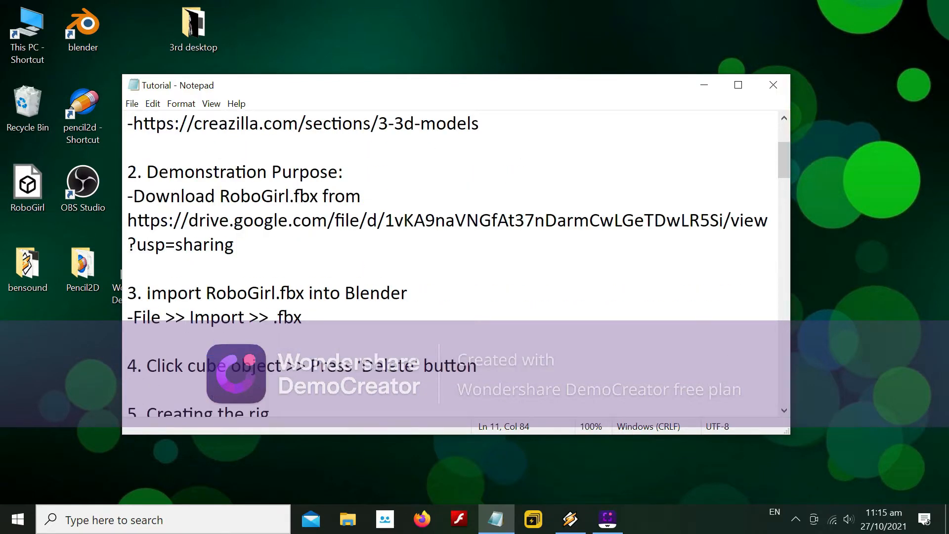
left_click_drag(147, 292, 408, 293)
left_click(340, 292)
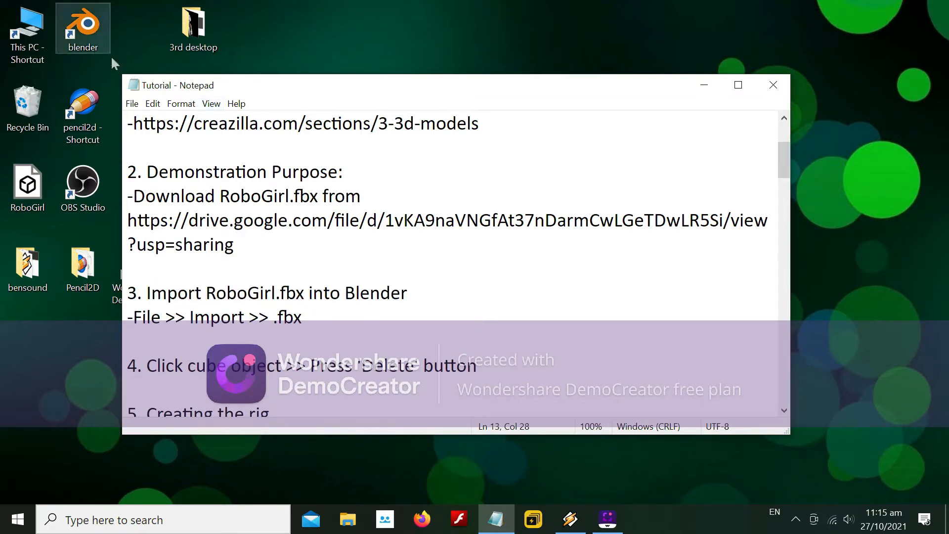
Open Blender and import the FBX model RoboGirl.fbx from the Desktop folder into the default scene.
double_click(92, 38)
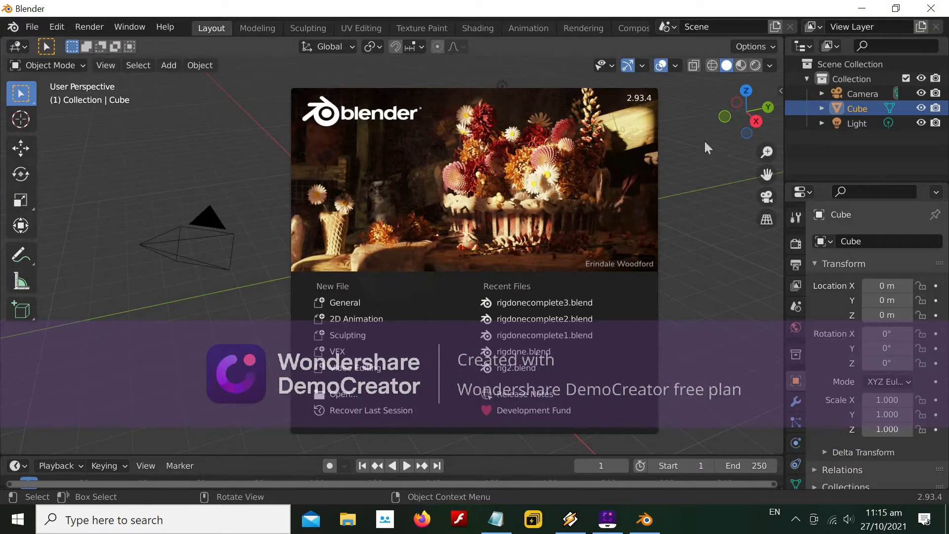
left_click(704, 145)
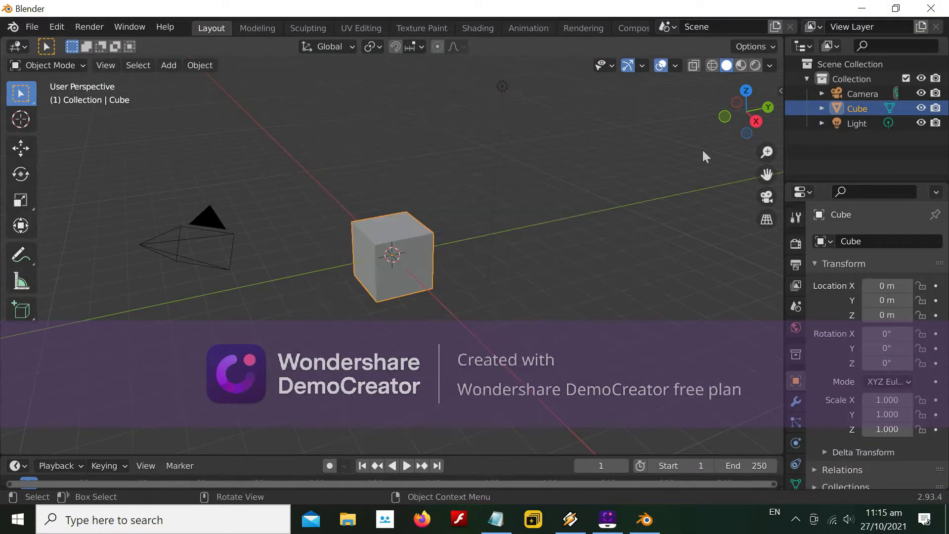
left_click(39, 27)
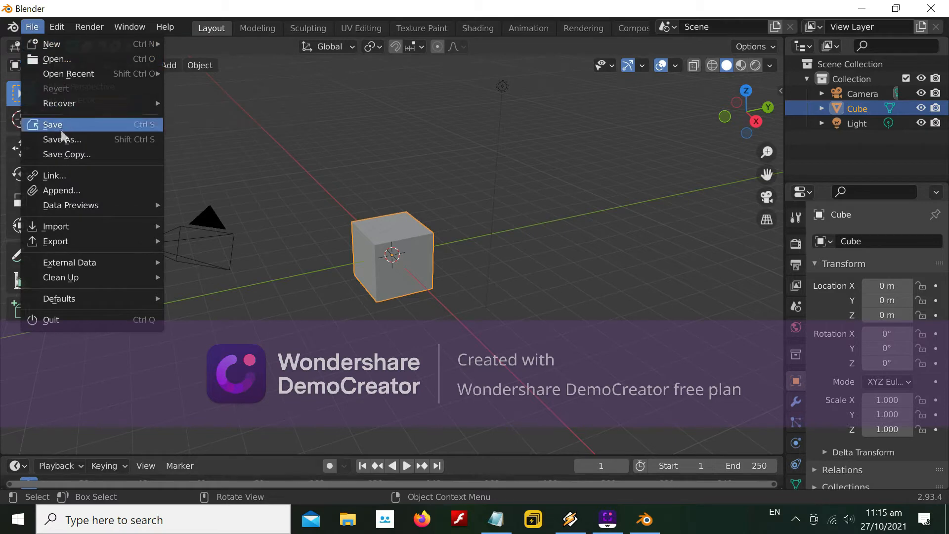
mouse_move(62, 222)
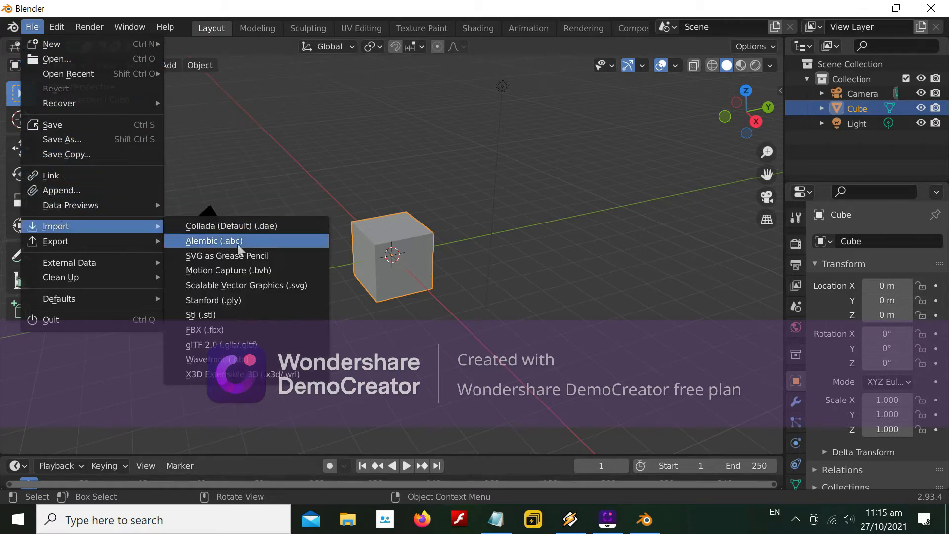
left_click(245, 327)
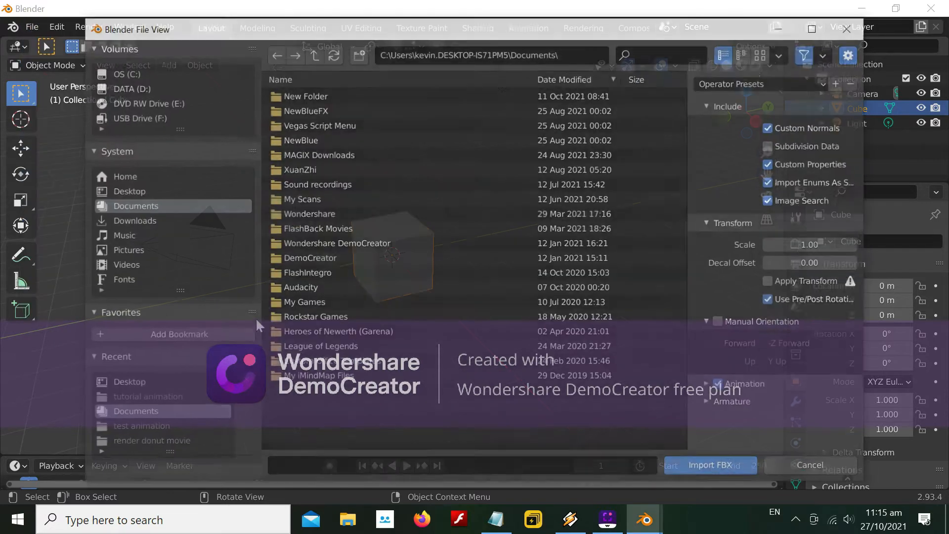
left_click(146, 189)
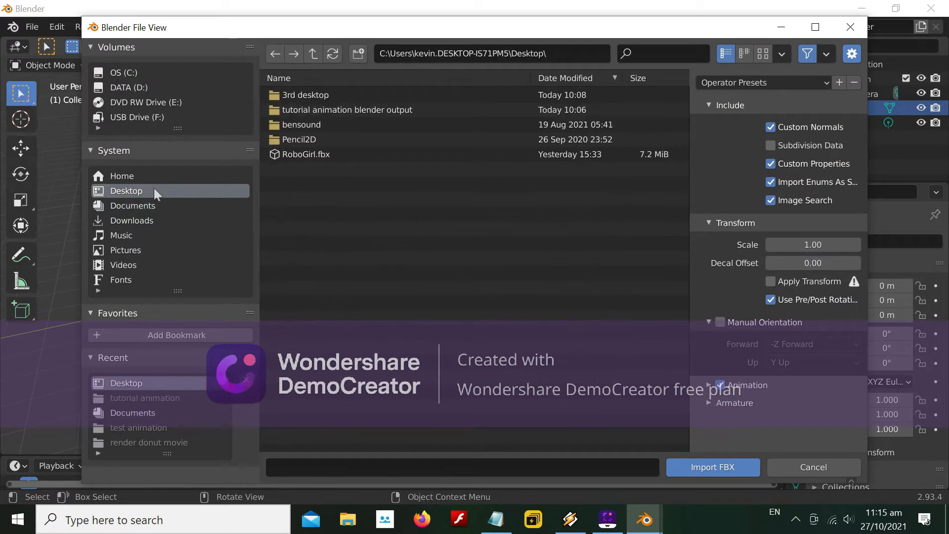
left_click(323, 155)
left_click(717, 466)
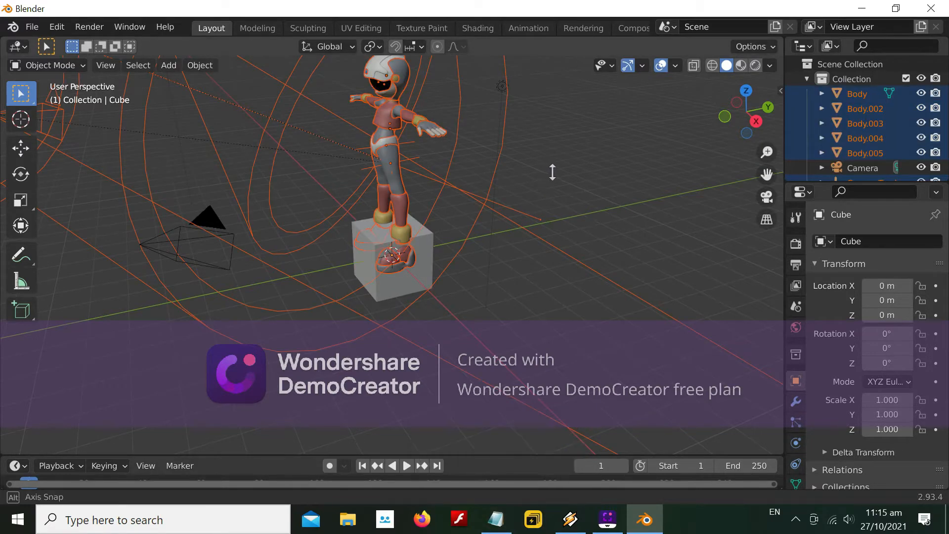
Enable Screencast Keys in the 3D viewport.
middle_click_drag(550, 174, 688, 84)
key("n")
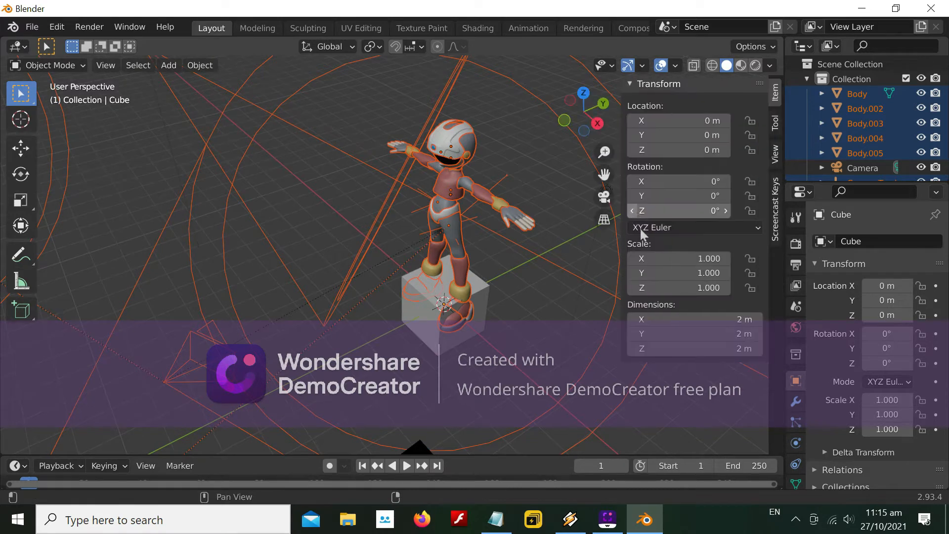
left_click(775, 212)
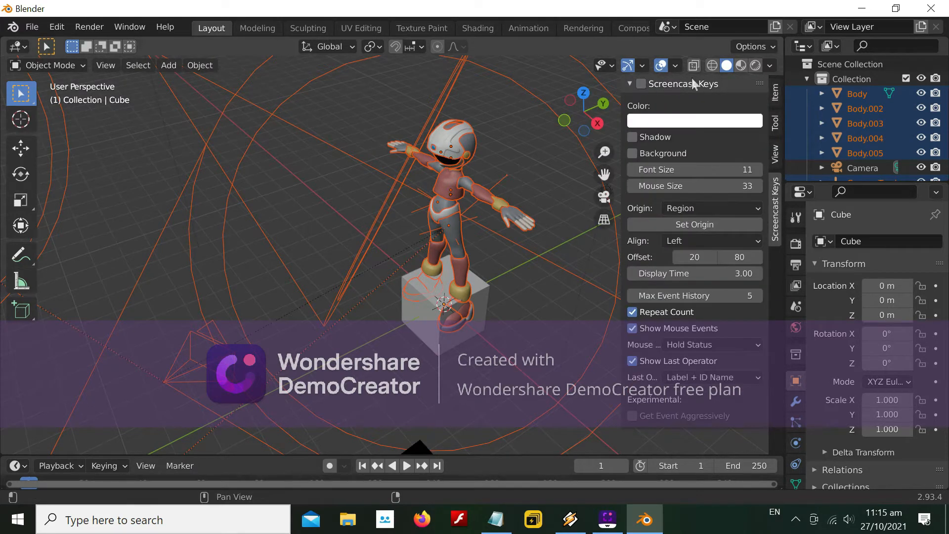
left_click(641, 84)
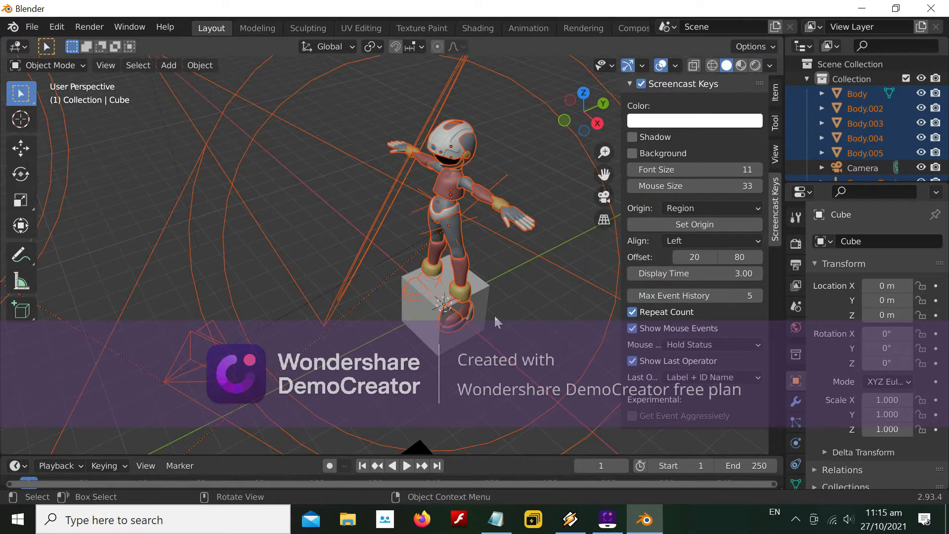
key("n")
In the Notepad tutorial, add "- i have switched on screencast so you know what keys im pressing" after the Part 1 heading, and delete it.
left_click(497, 522)
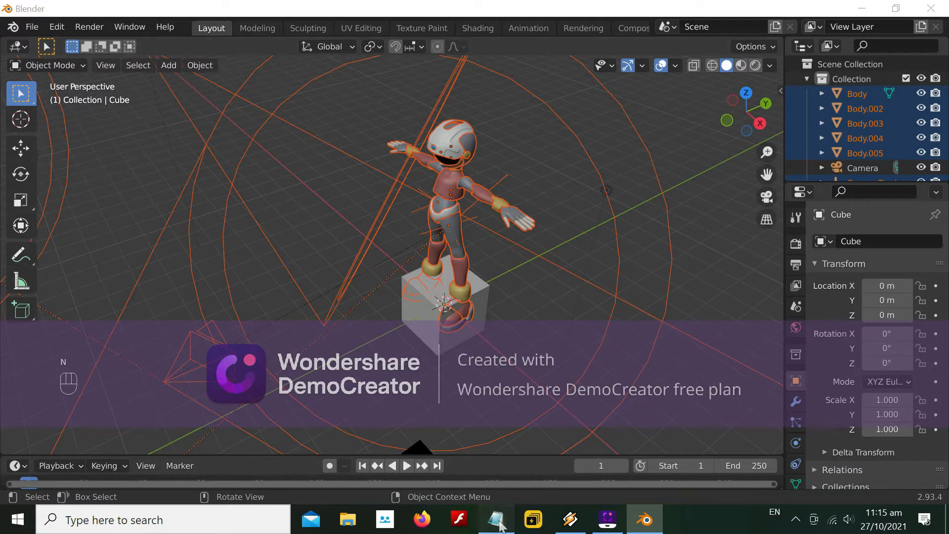
scroll(450, 262, "up", 2)
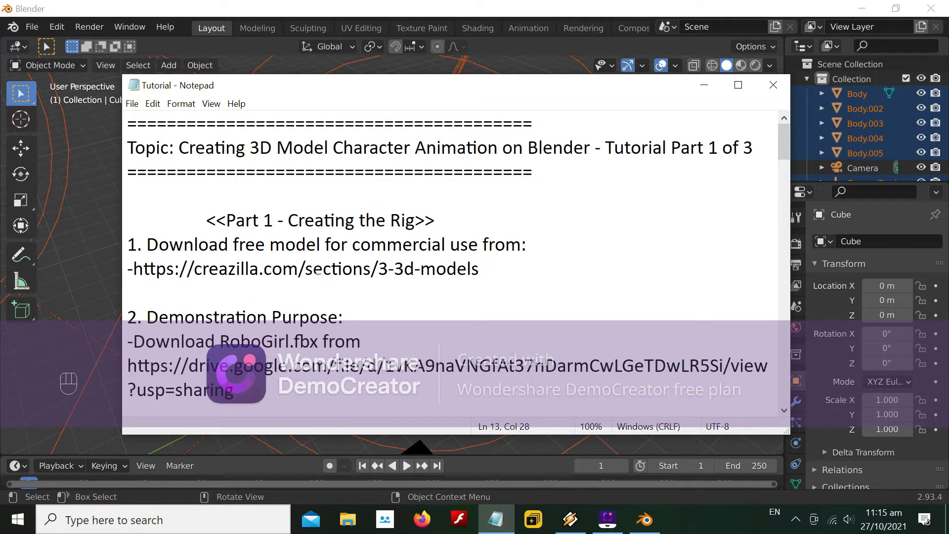
left_click(436, 221)
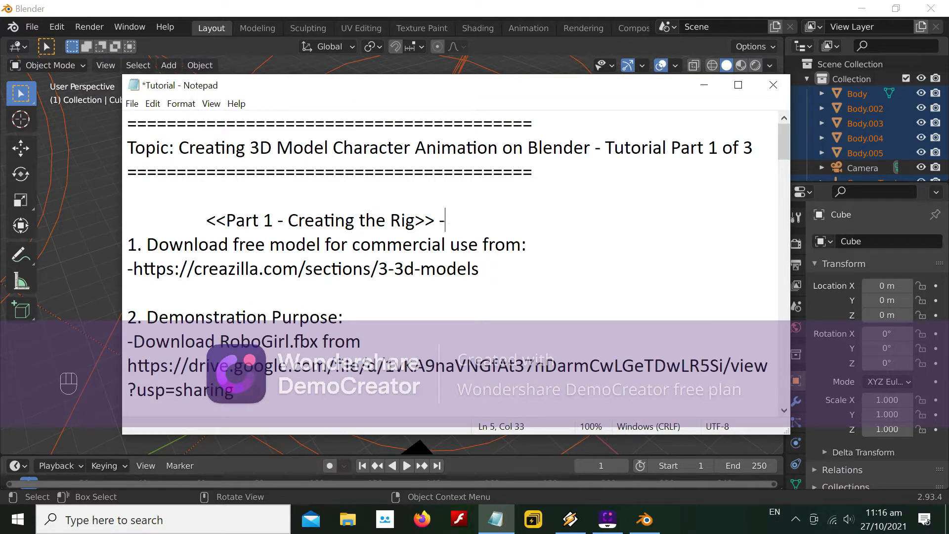
type("- i have switt")
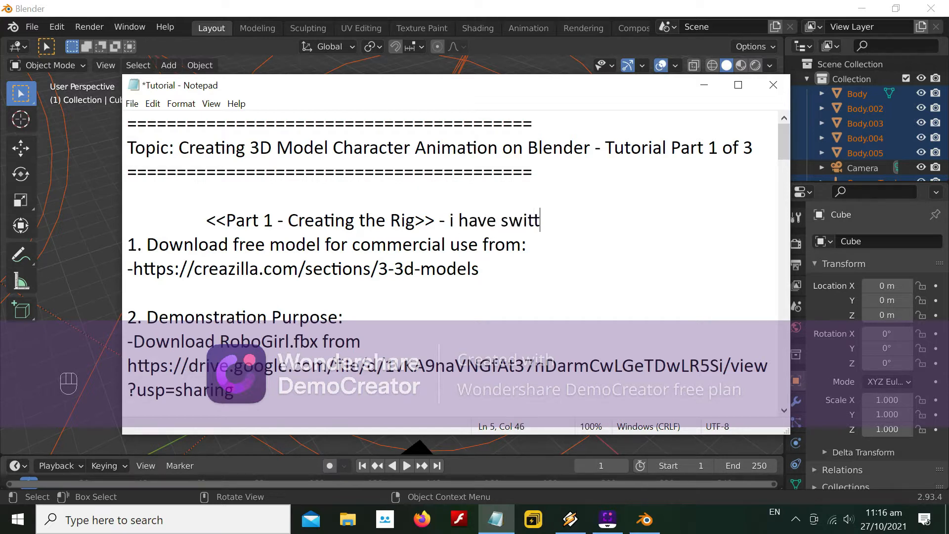
key("BackSpace")
type("ched on sc")
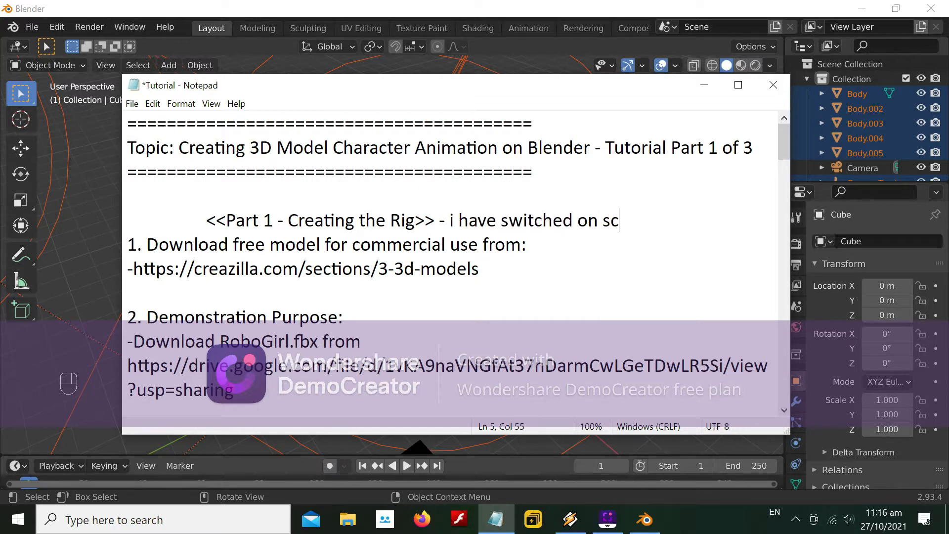
type("reencast so")
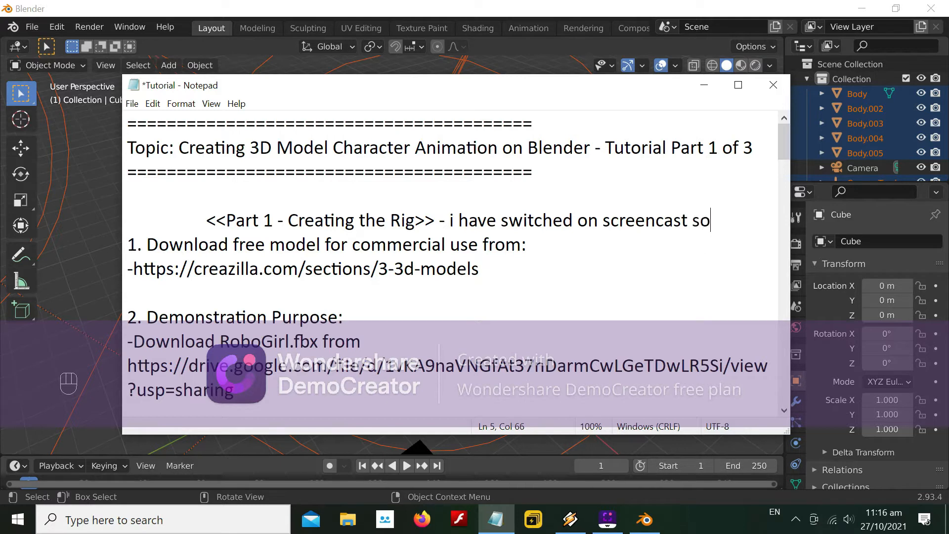
type(" you know what ke")
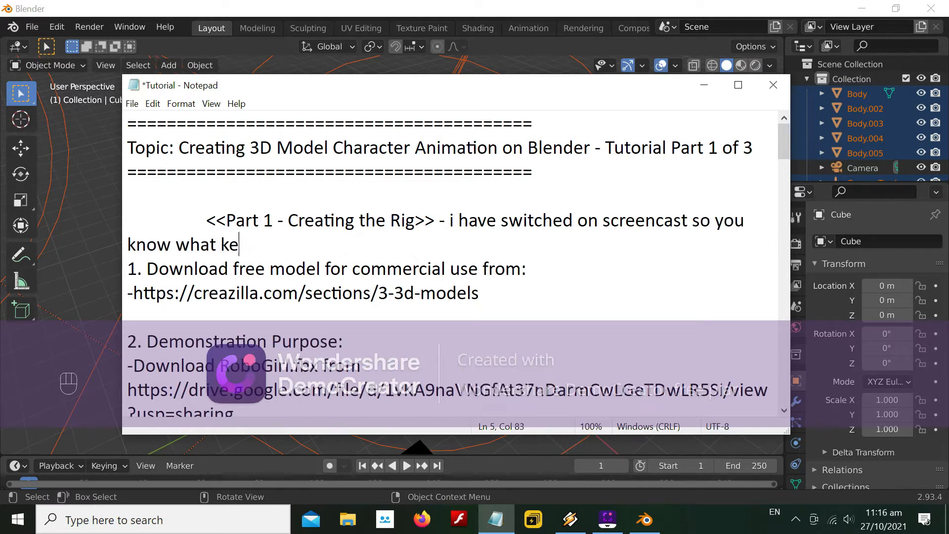
type("ys im pressing")
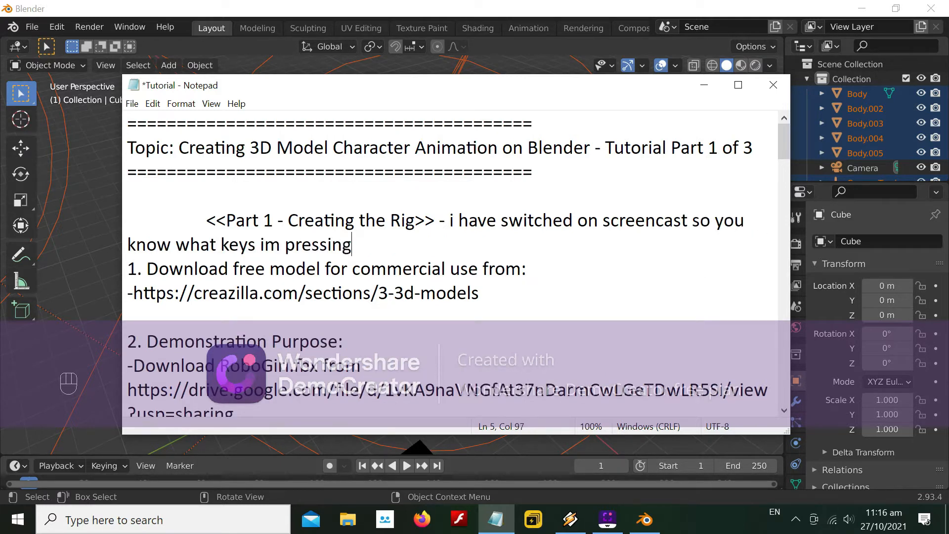
left_click_drag(352, 245, 436, 219)
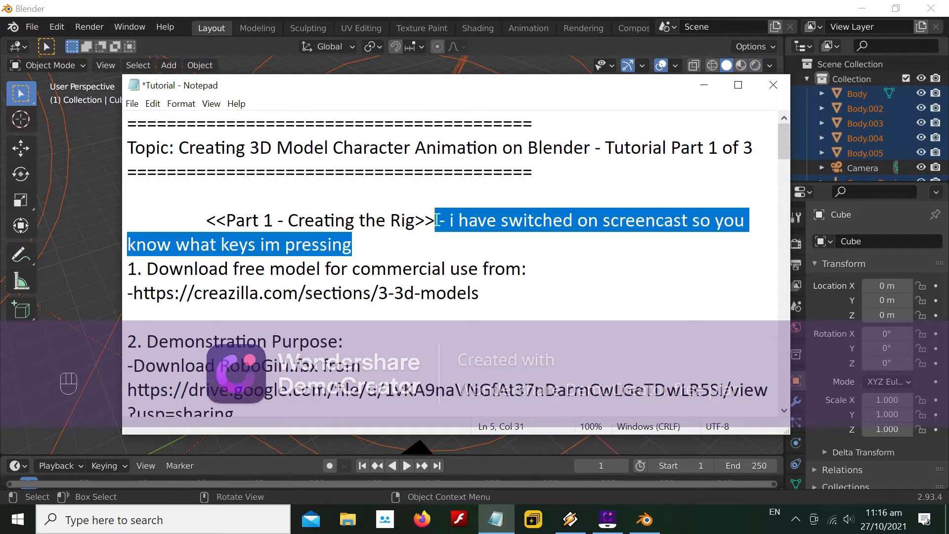
key("BackSpace")
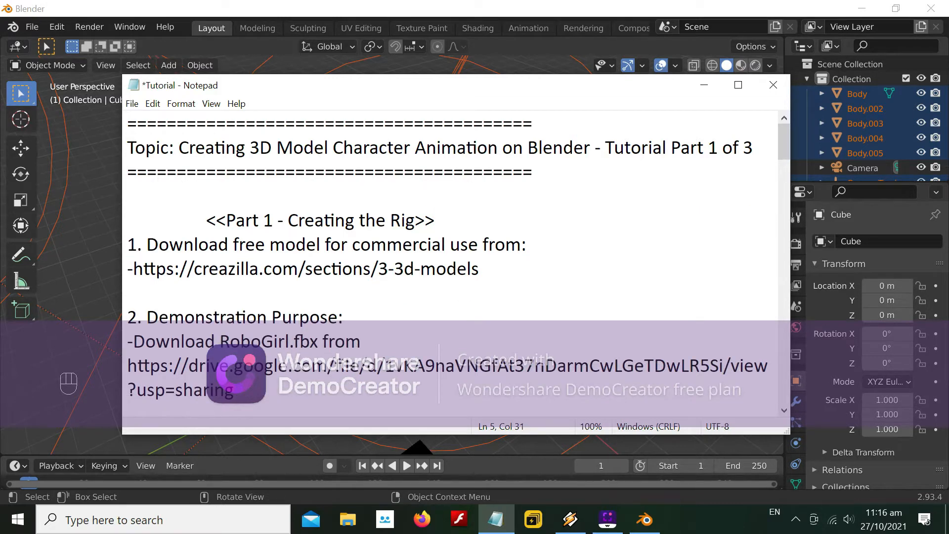
Check step 4 of the tutorial notes, switch to Blender and delete the default cube.
scroll(449, 262, "down", 1)
scroll(341, 292, "down", 3)
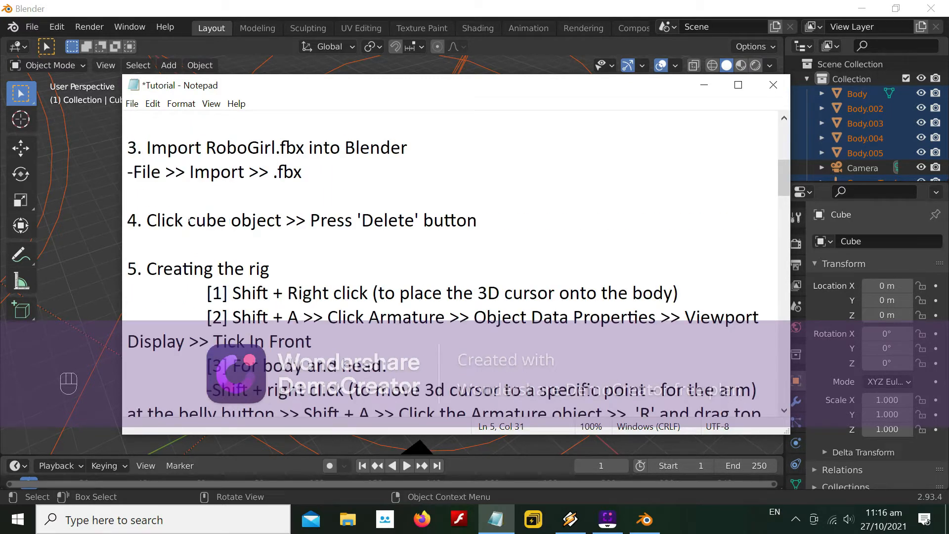
left_click_drag(188, 221, 477, 221)
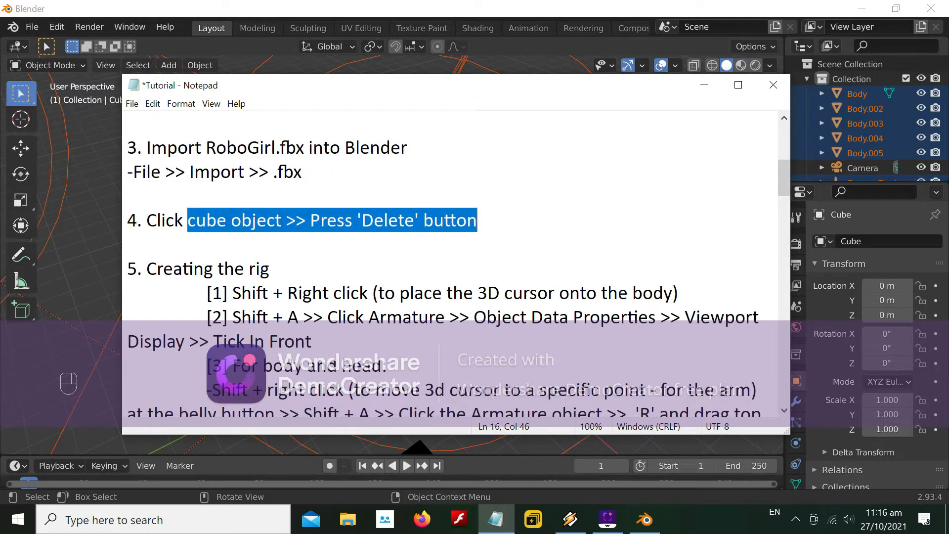
left_click(477, 220)
left_click(703, 85)
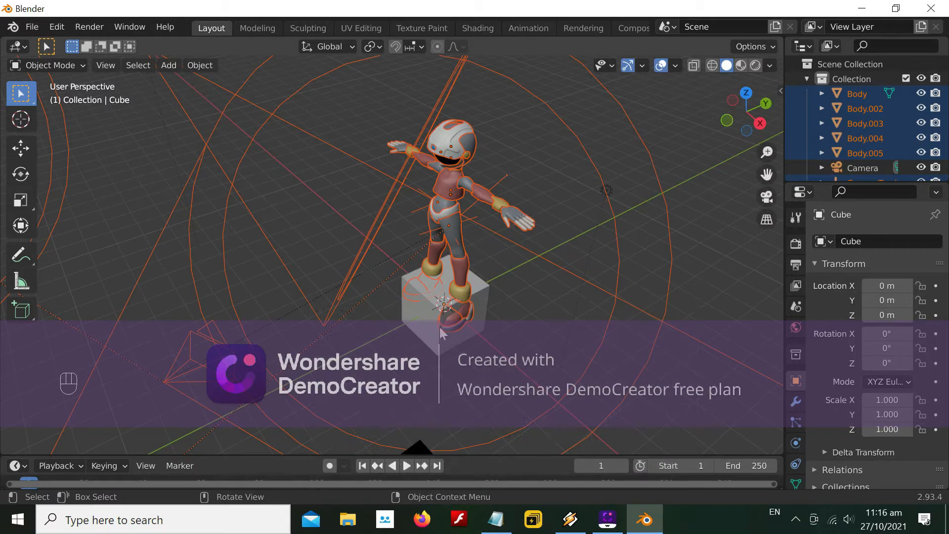
left_click(435, 335)
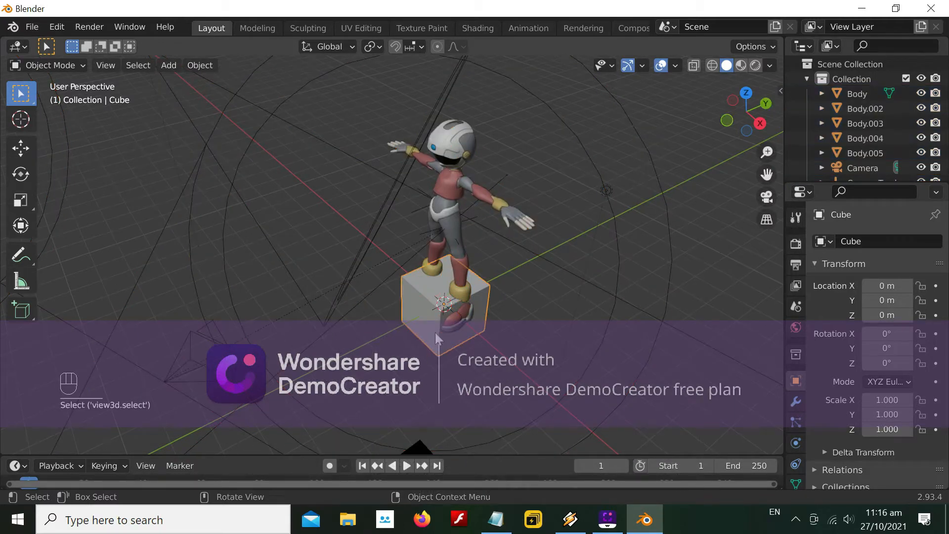
key("Delete")
Switch to Notepad and read the first instruction under "Creating the rig" about placing the 3D cursor onto the body.
left_click(496, 518)
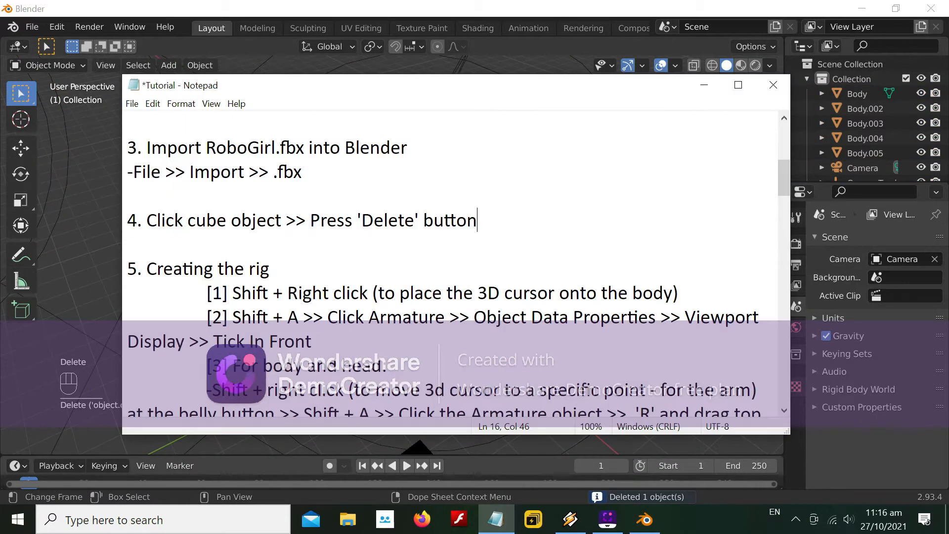
left_click_drag(147, 269, 269, 269)
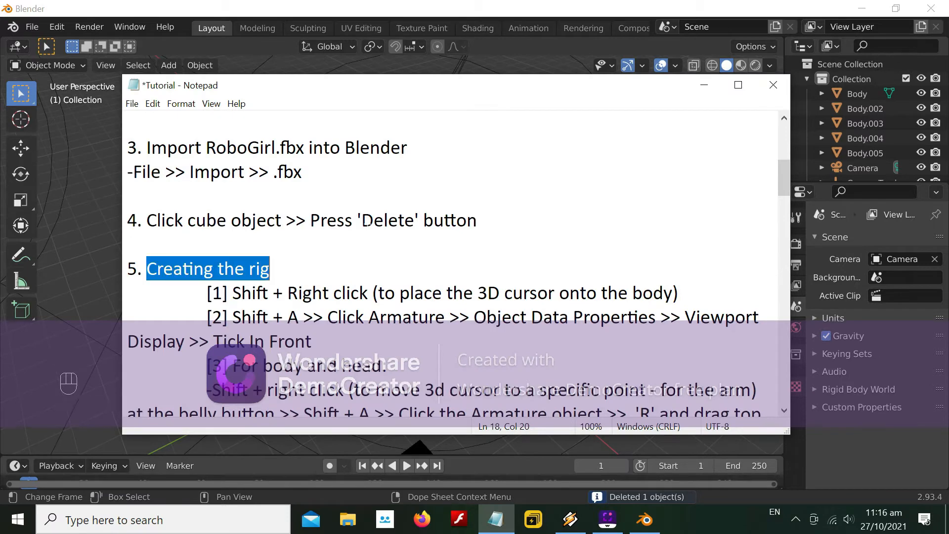
scroll(270, 268, "down", 1)
left_click_drag(232, 220, 678, 220)
Return to Blender, switch to the front view and place the 3D cursor on the character's pelvis, just below the belly.
left_click(704, 84)
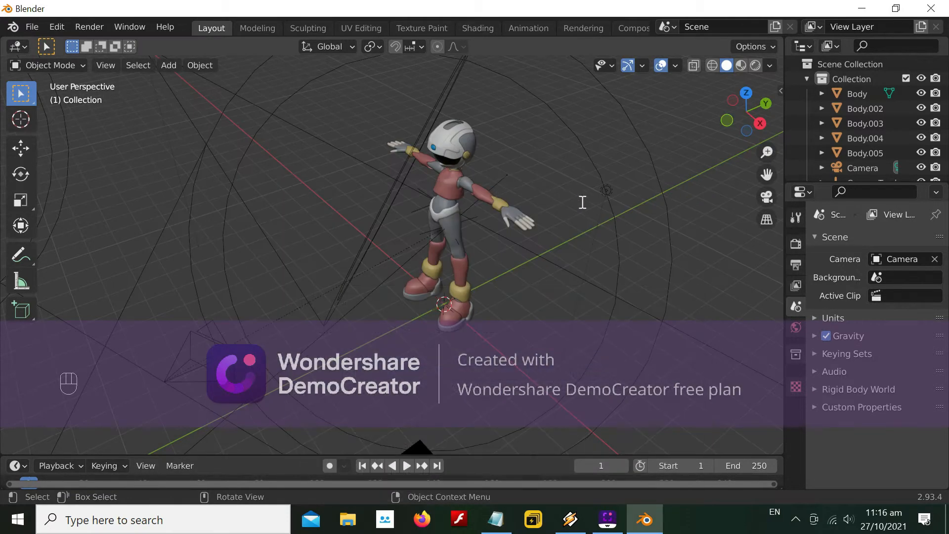
key("KP_1")
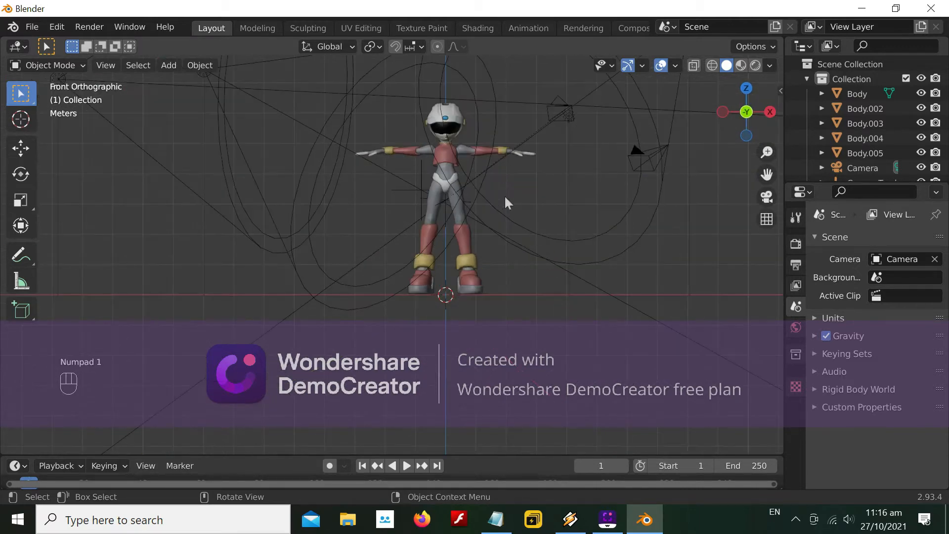
scroll(466, 152, "up", 4)
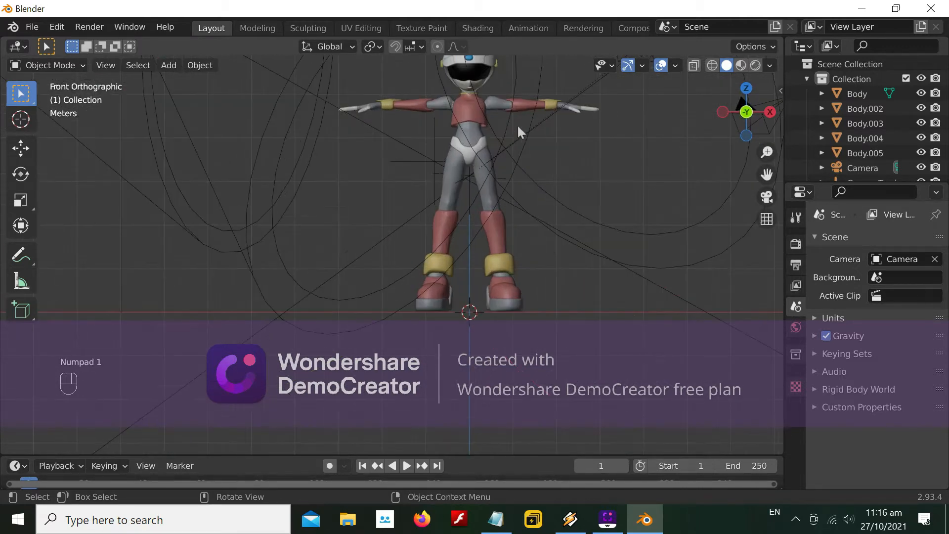
middle_click_drag(618, 155, 519, 272, "shift")
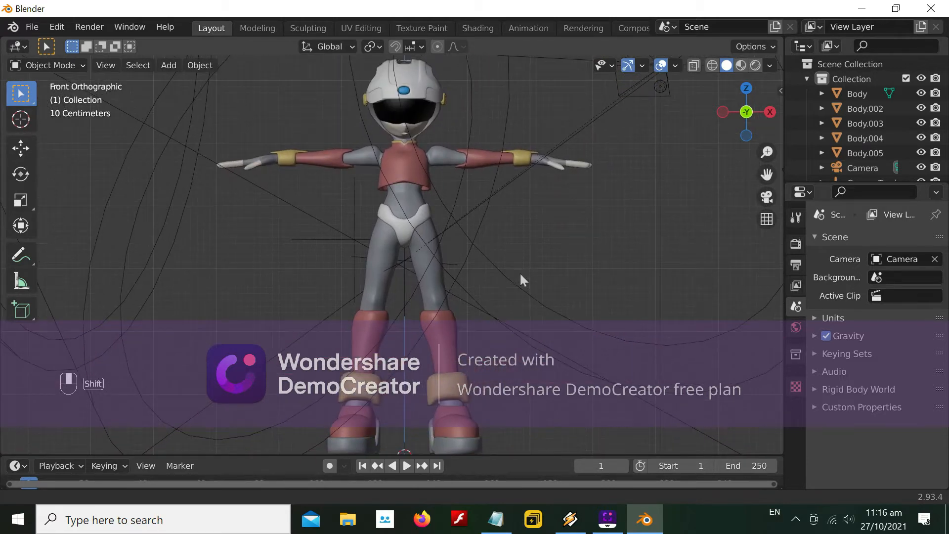
right_click(401, 215, "shift")
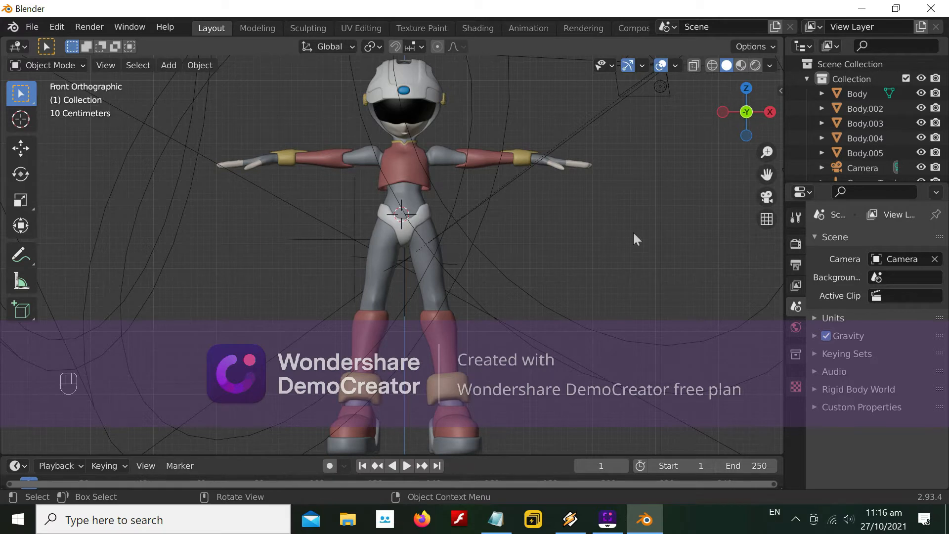
Check instruction [2] of the rig notes in Notepad, return to Blender and add an armature at the 3D cursor.
left_click(496, 519)
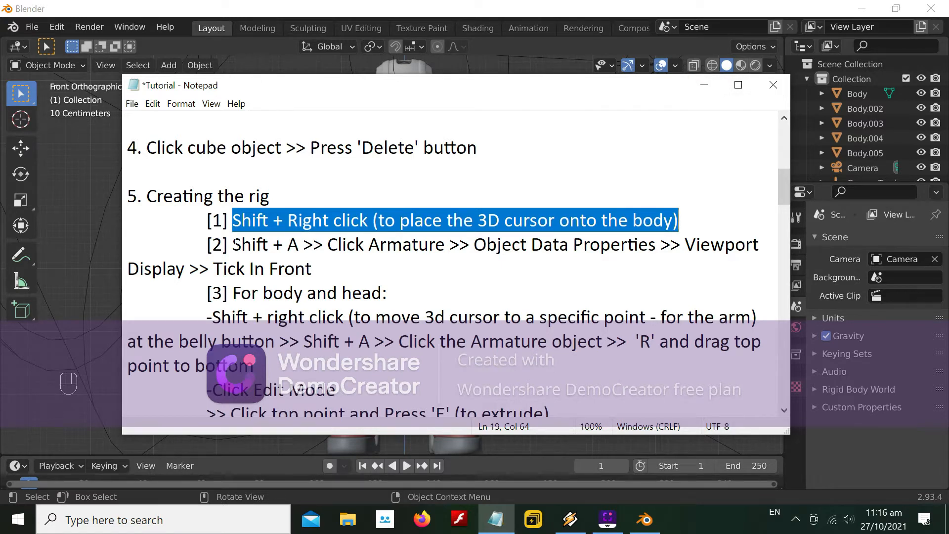
left_click_drag(233, 244, 656, 244)
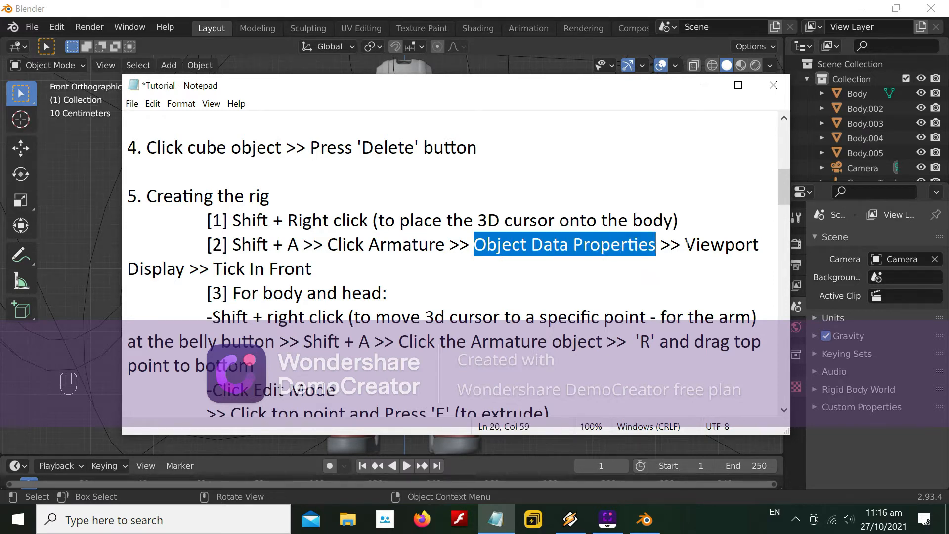
left_click(704, 84)
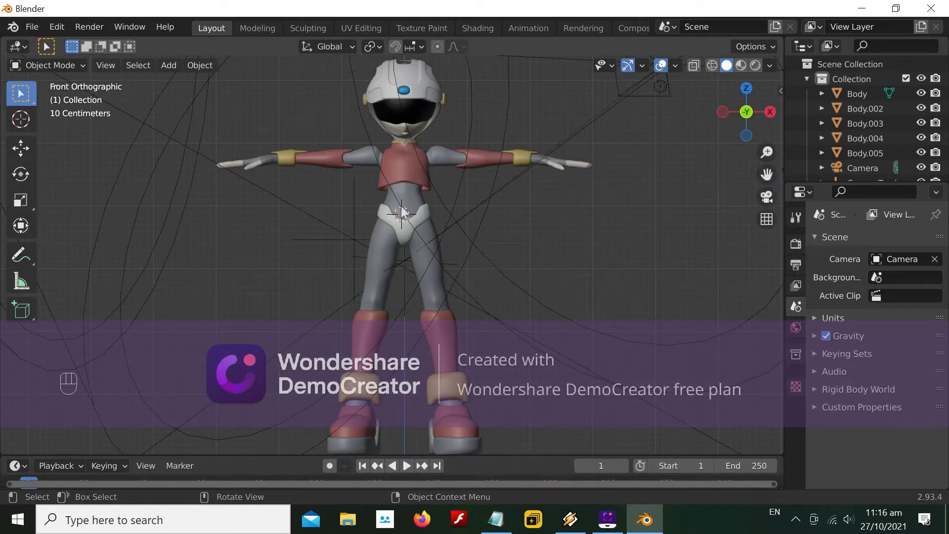
key("shift+a")
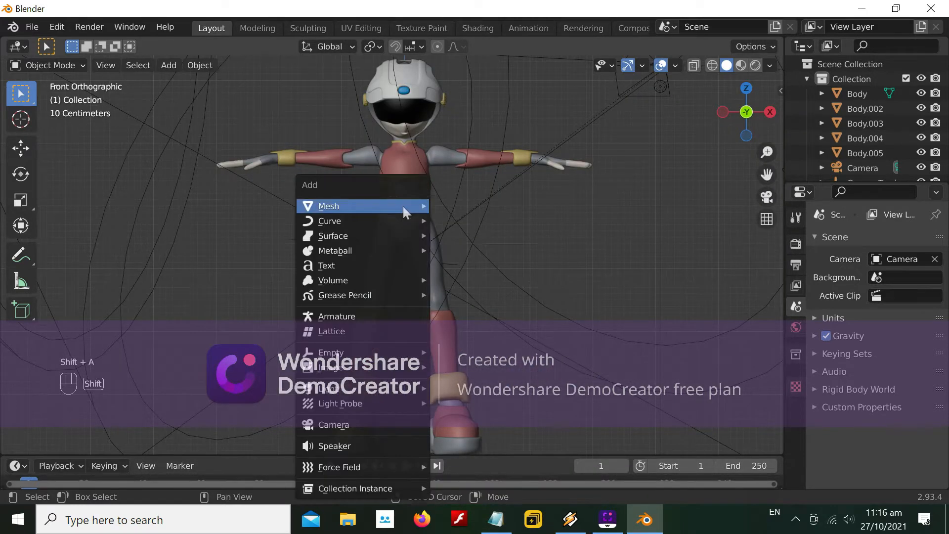
left_click(364, 310)
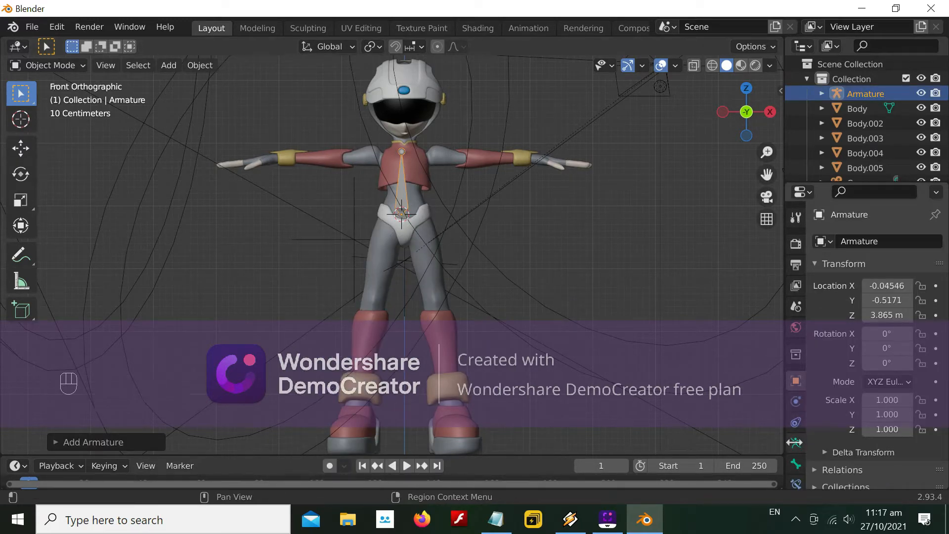
Enable In Front in the armature's viewport display settings and keep the armature selected.
left_click(794, 443)
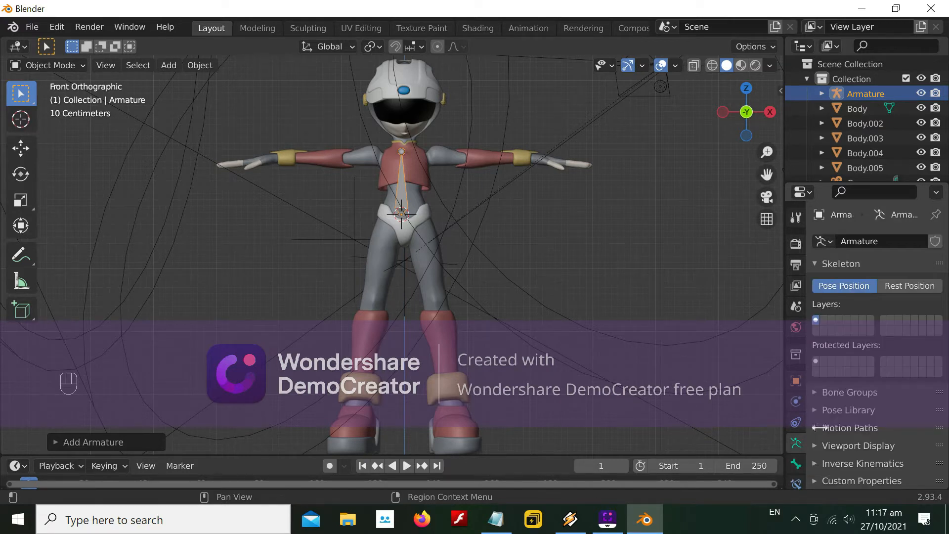
left_click(832, 445)
scroll(845, 413, "down", 4)
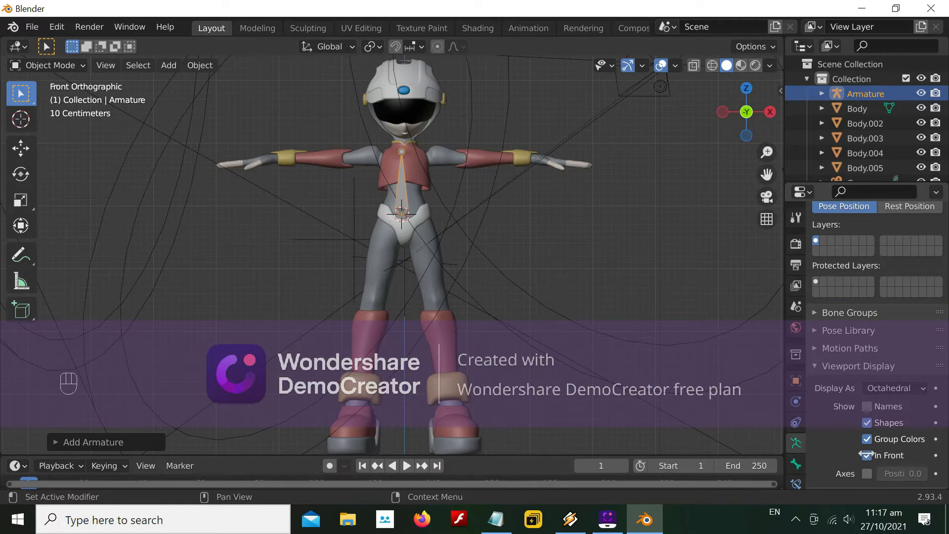
left_click(480, 202)
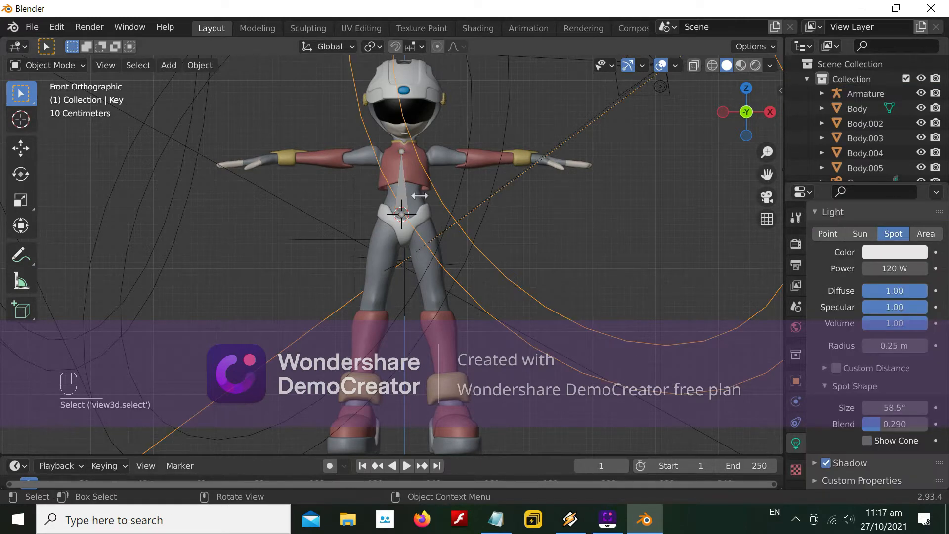
left_click(398, 194)
Read the body and head instructions under [3] in the Notepad tutorial, from placing the 3D cursor to extruding the top point.
left_click(495, 519)
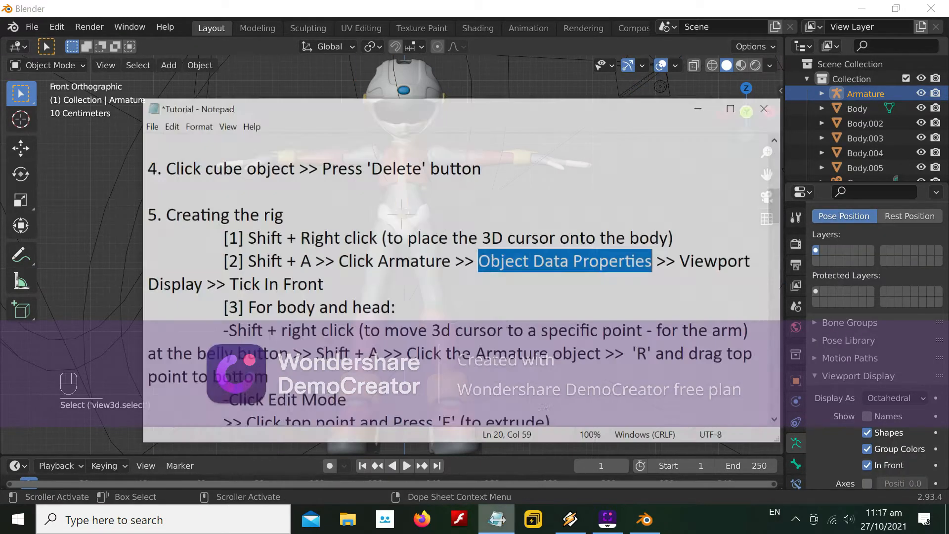
left_click(324, 289)
scroll(262, 289, "down", 1)
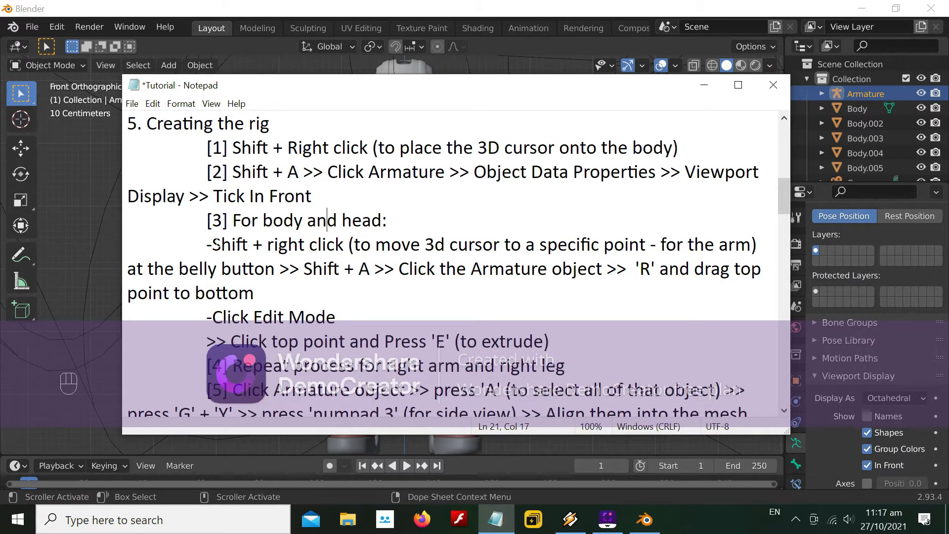
left_click_drag(212, 244, 275, 269)
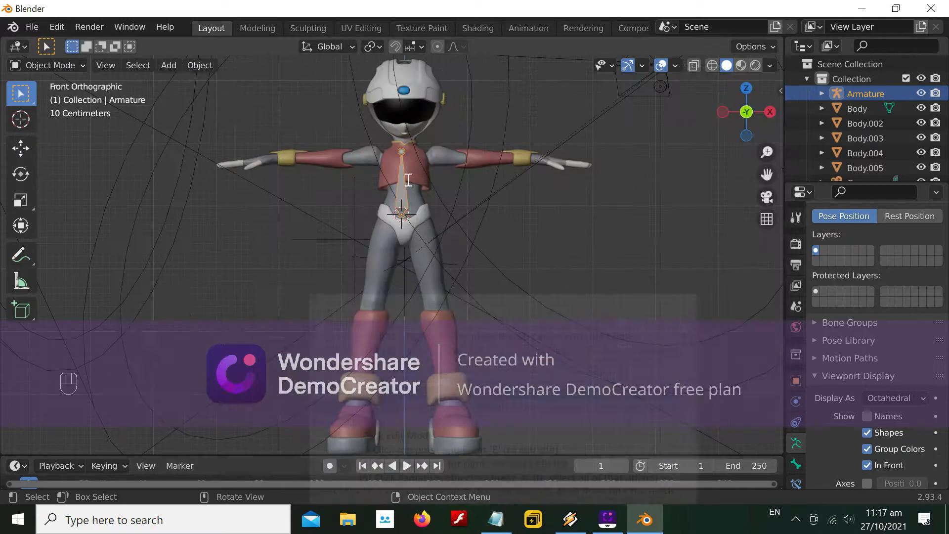
left_click(704, 85)
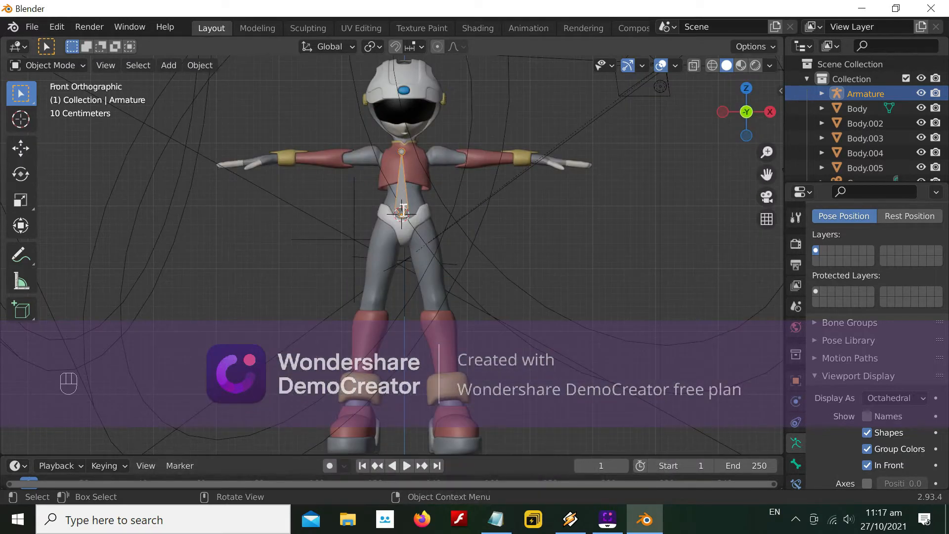
left_click(496, 519)
key("Down")
left_click_drag(300, 268, 316, 293)
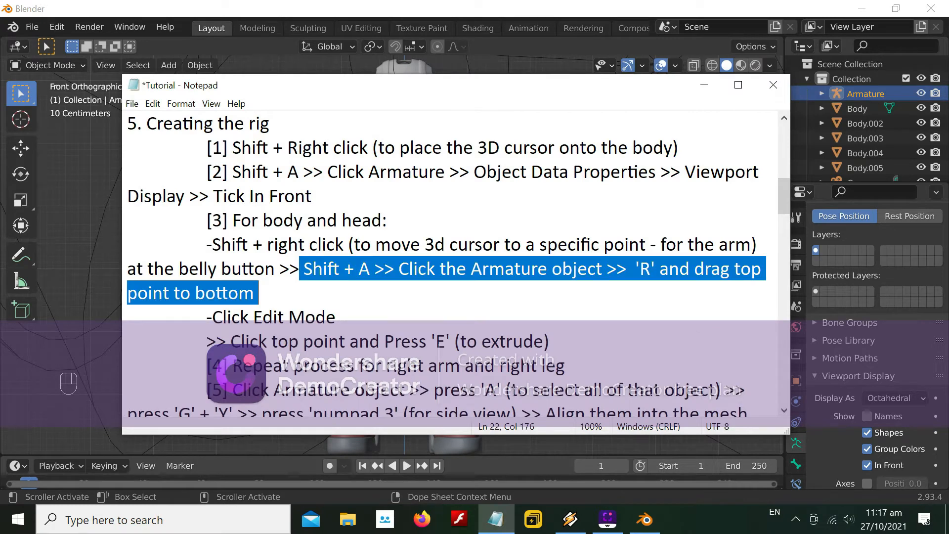
left_click(430, 342)
scroll(430, 341, "down", 1)
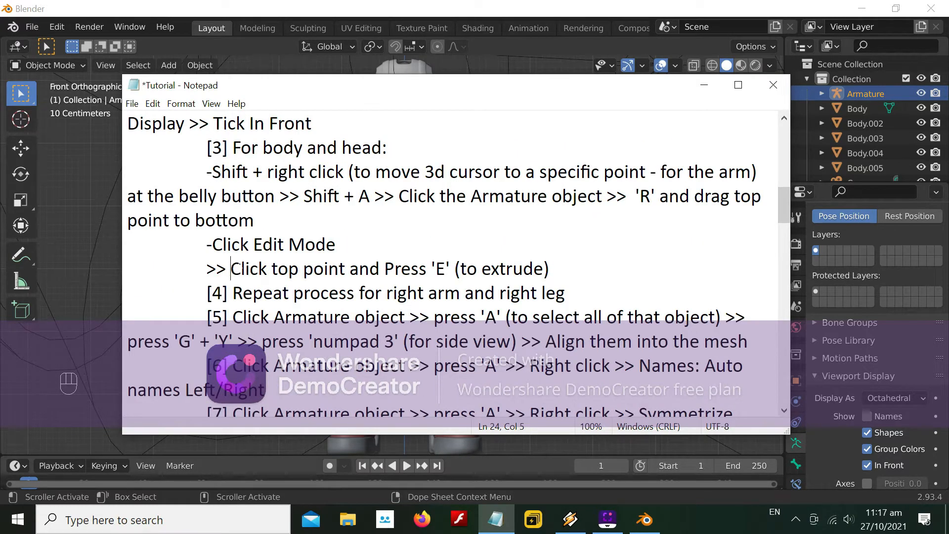
Highlight the Edit Mode instruction in the notes, return to Blender and put the armature into Edit Mode.
left_click_drag(213, 244, 338, 245)
left_click(105, 185)
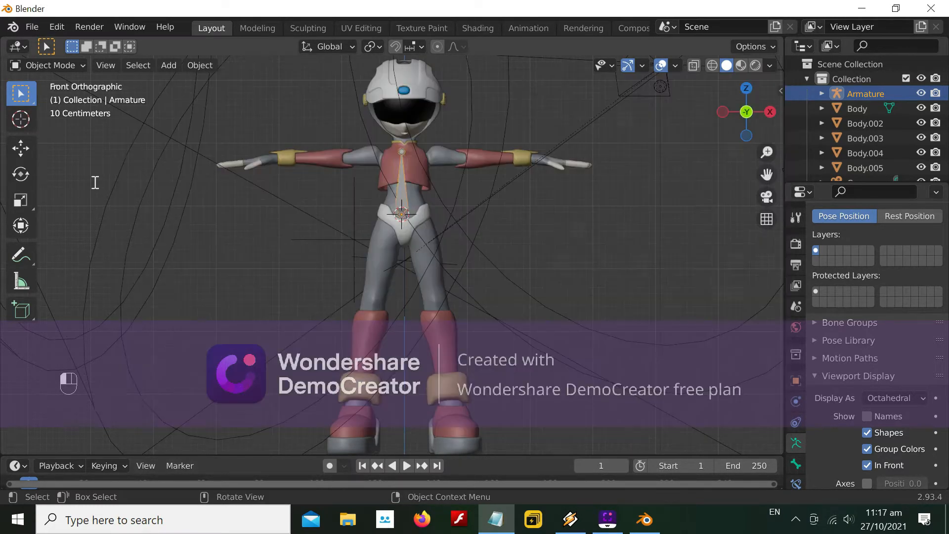
left_click(59, 65)
left_click(70, 98)
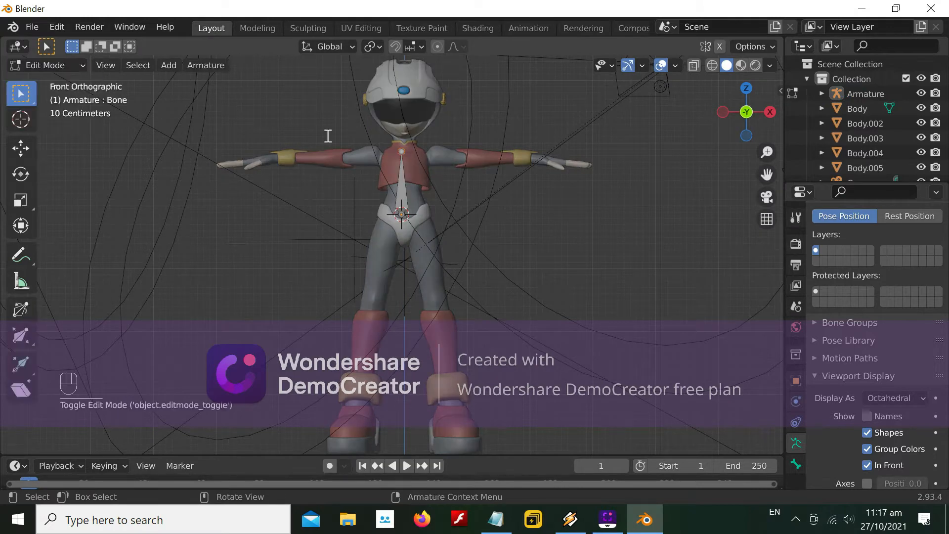
Switch to Notepad, read the instruction about extruding from the bone's top point, and return to Blender.
left_click(496, 519)
left_click_drag(226, 269, 547, 269)
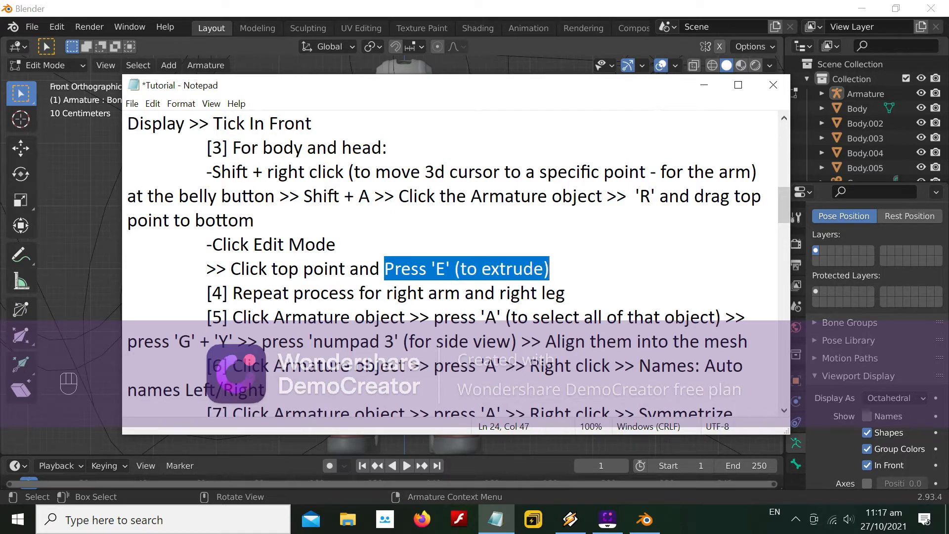
left_click(569, 220)
left_click(704, 85)
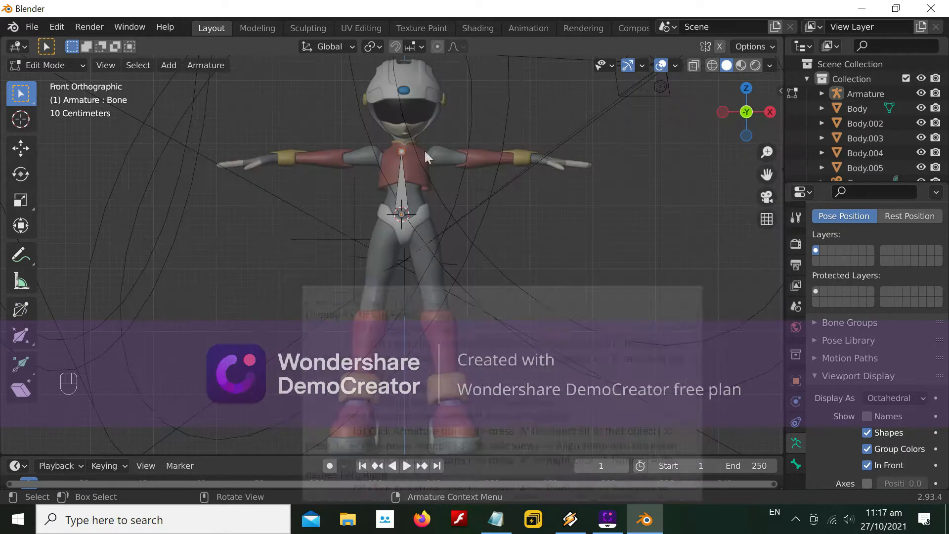
Rotate the bone's upper tip about 180° to point down, and move it up about 0.64 m to the crotch.
left_click(401, 151)
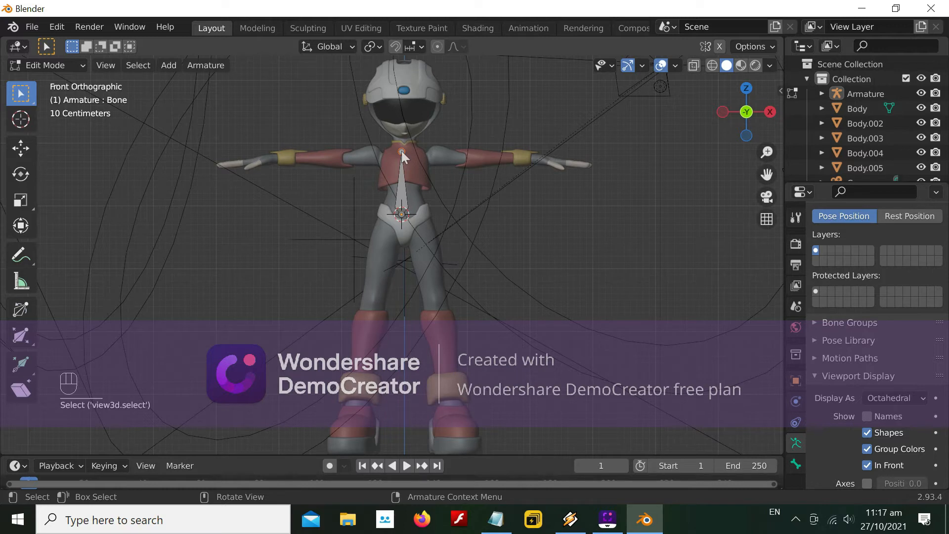
key("r")
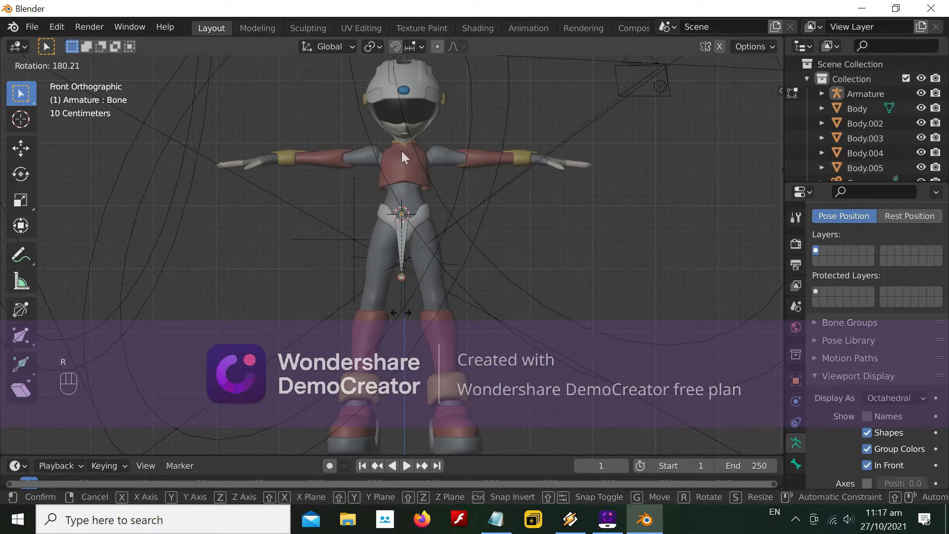
left_click(402, 274)
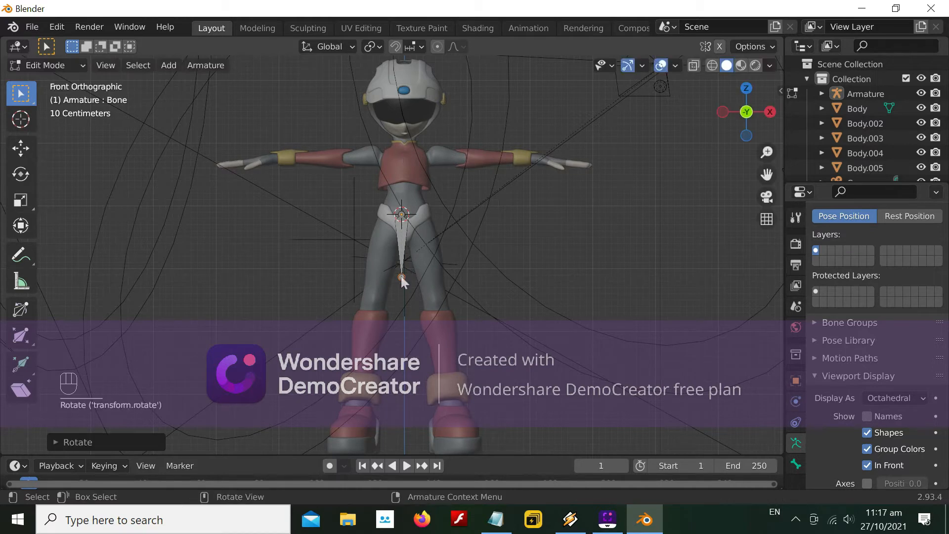
key("g")
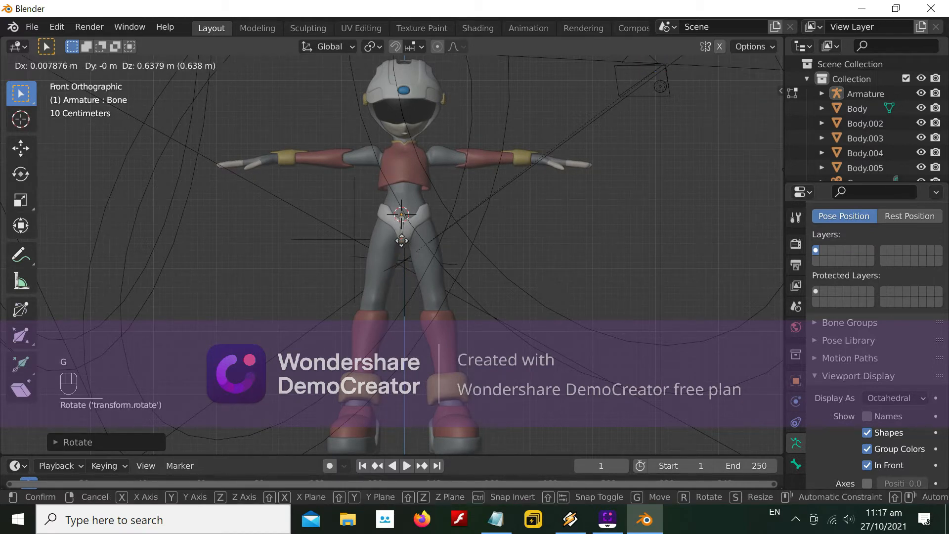
left_click(401, 240)
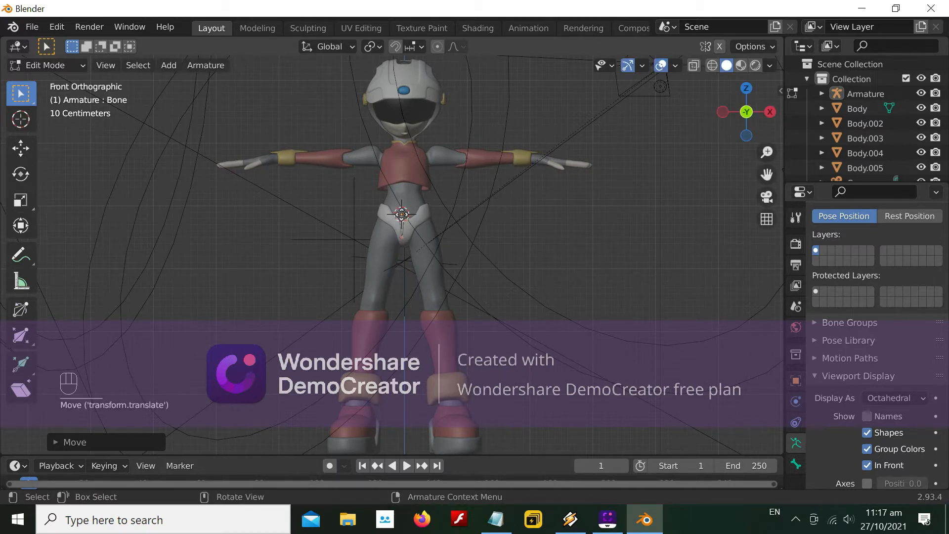
Extrude two spine bones upward from the pelvis joint, about 0.43 m to the waist and about 0.59 m to the upper chest.
left_click(401, 214)
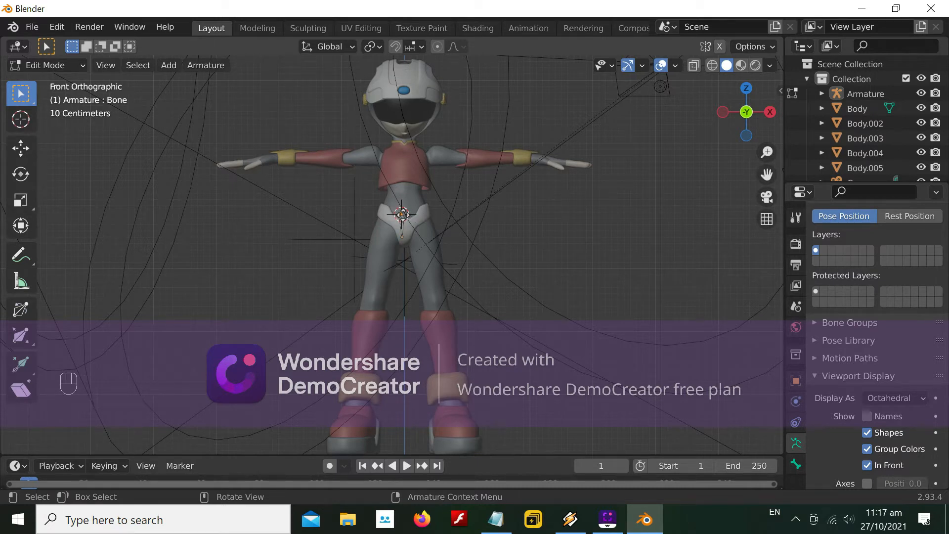
key("e")
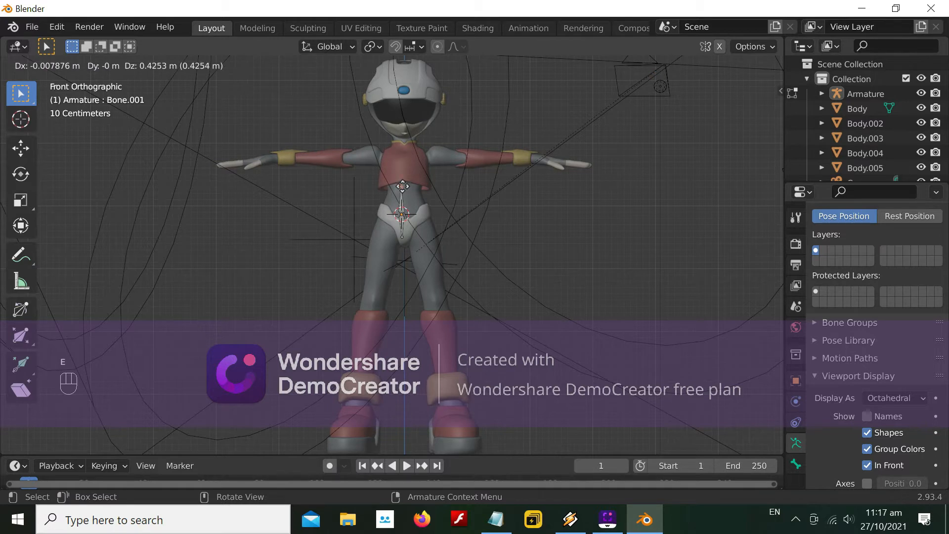
left_click(402, 186)
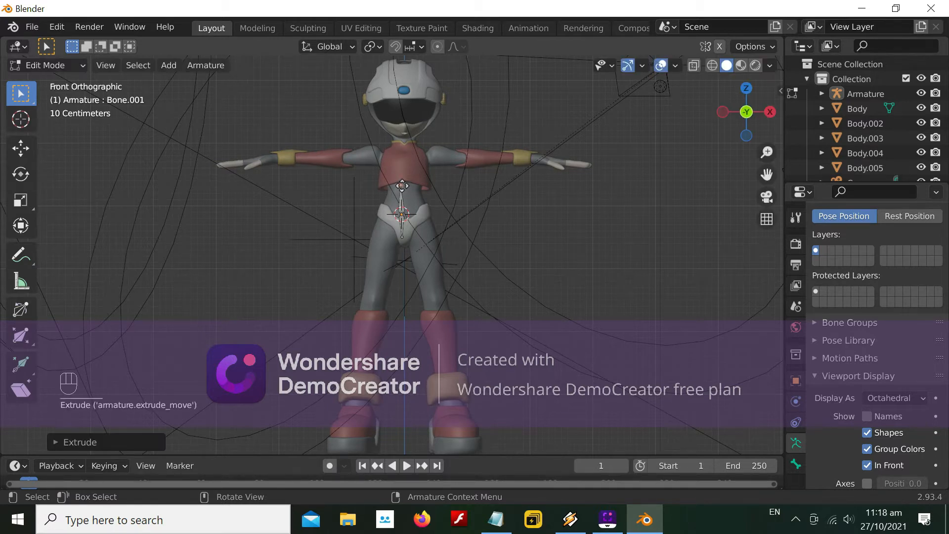
key("e")
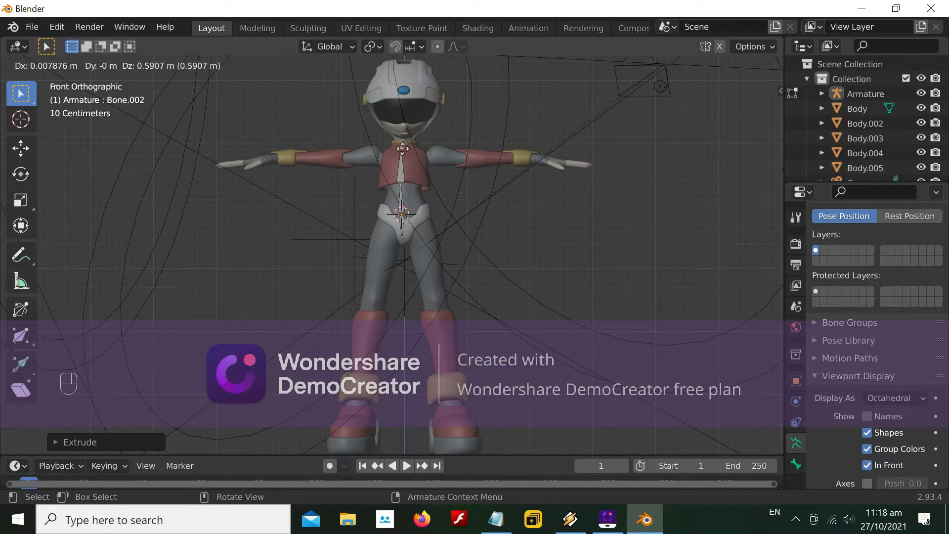
left_click(401, 149)
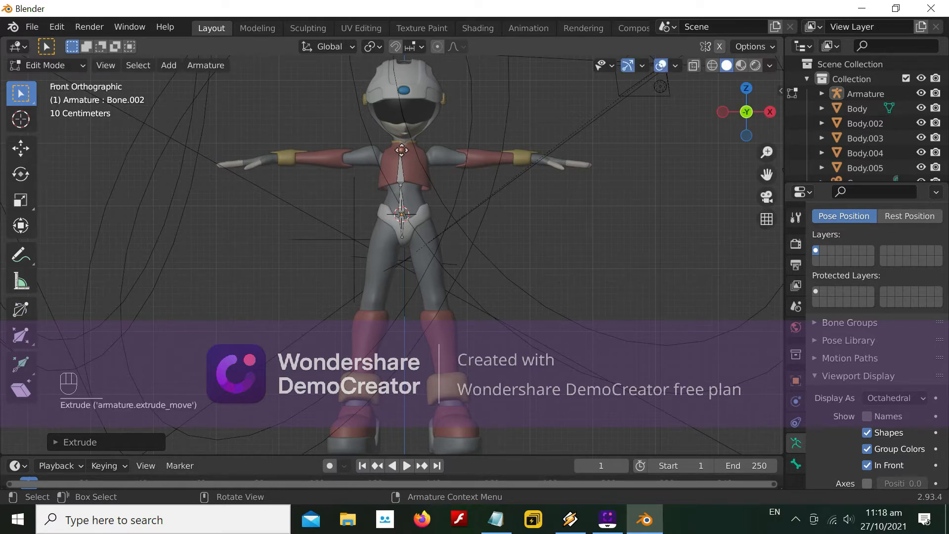
Extrude a short neck bone from the upper chest and a head bone about 1.24 m long up to the helmet's top.
key("e")
left_click(401, 141)
key("e")
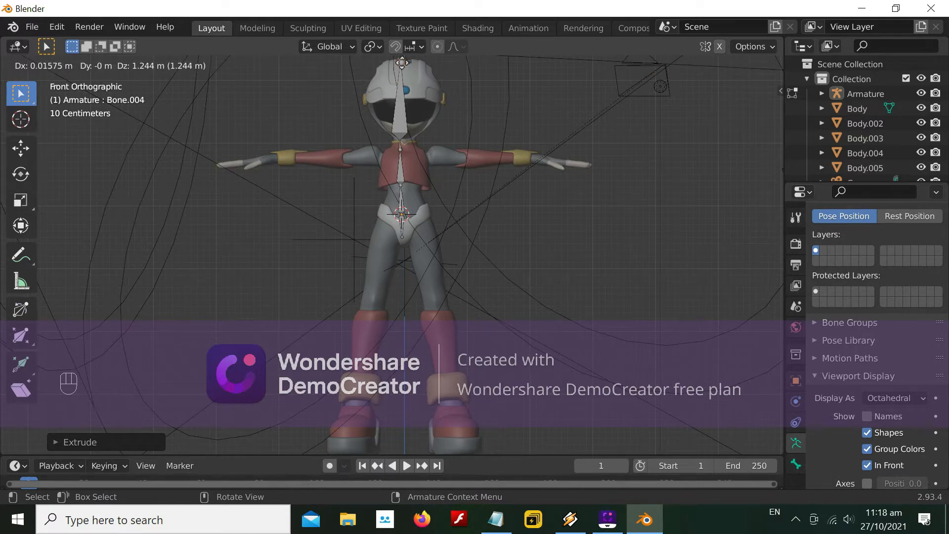
left_click(402, 62)
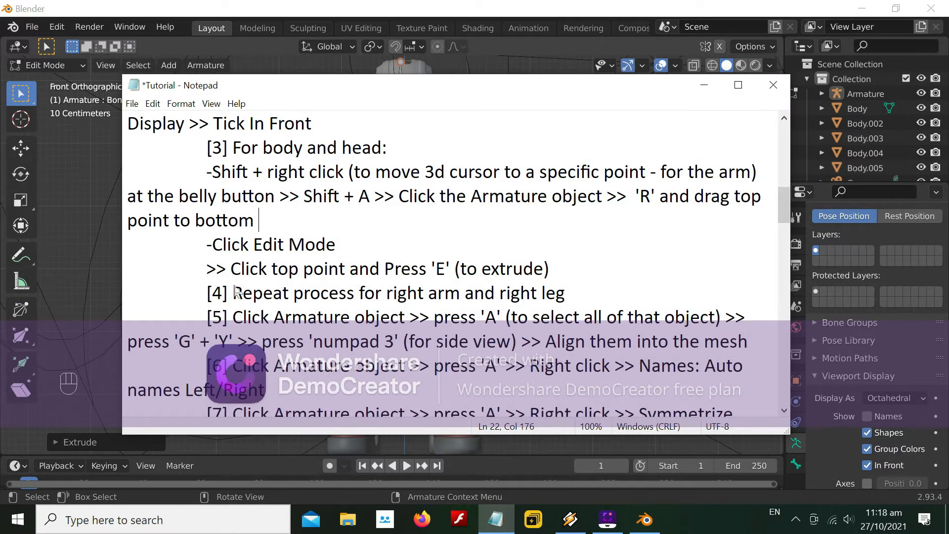
Read note [4] about repeating the process for the right arm and right leg in Notepad, and return to Blender.
left_click_drag(235, 293, 567, 294)
left_click(398, 341)
left_click(704, 85)
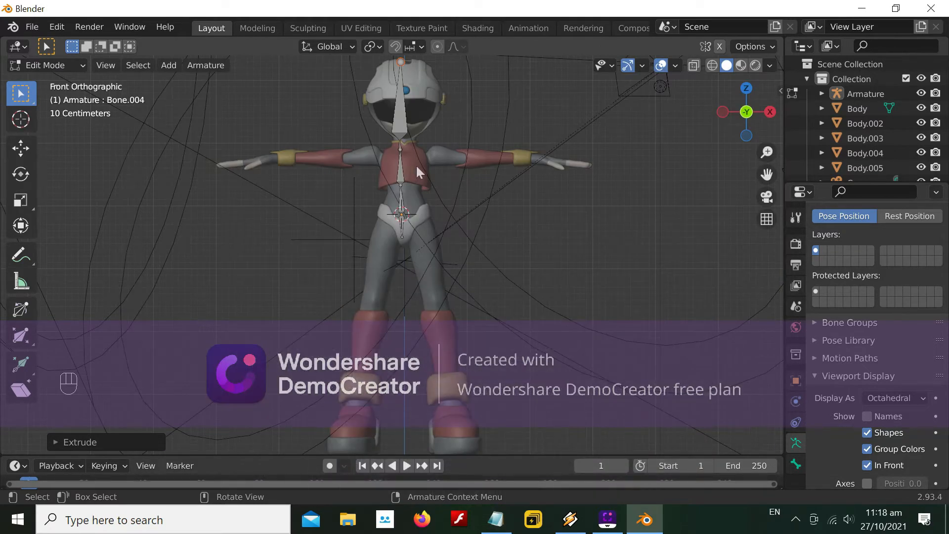
Place the 3D cursor on the chest, add a bone there, and move its tip to the shoulder on the +X side.
key("shift")
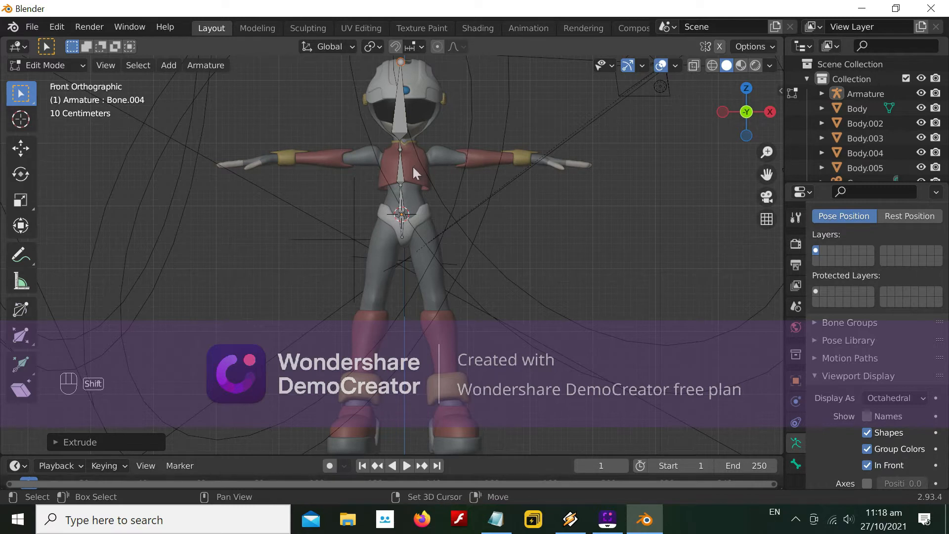
right_click(412, 170, "shift")
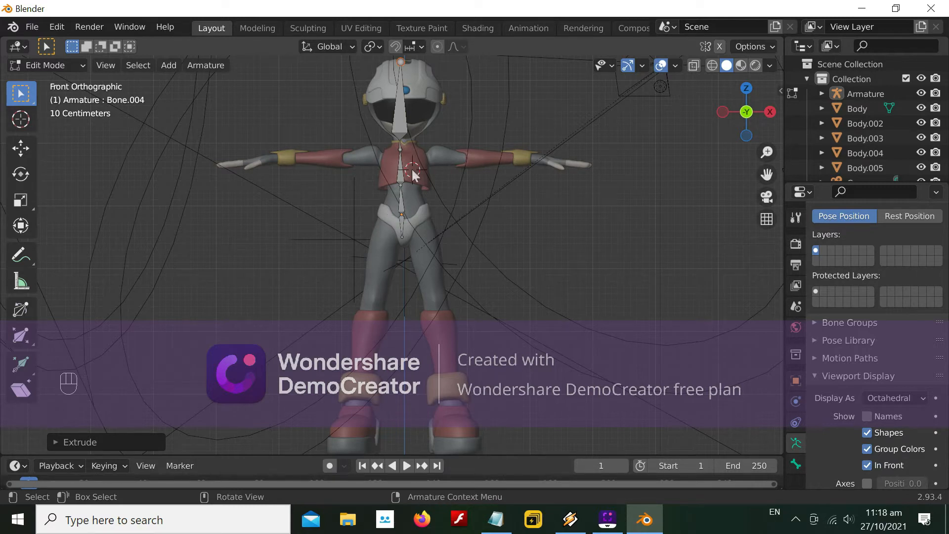
key("shift+a")
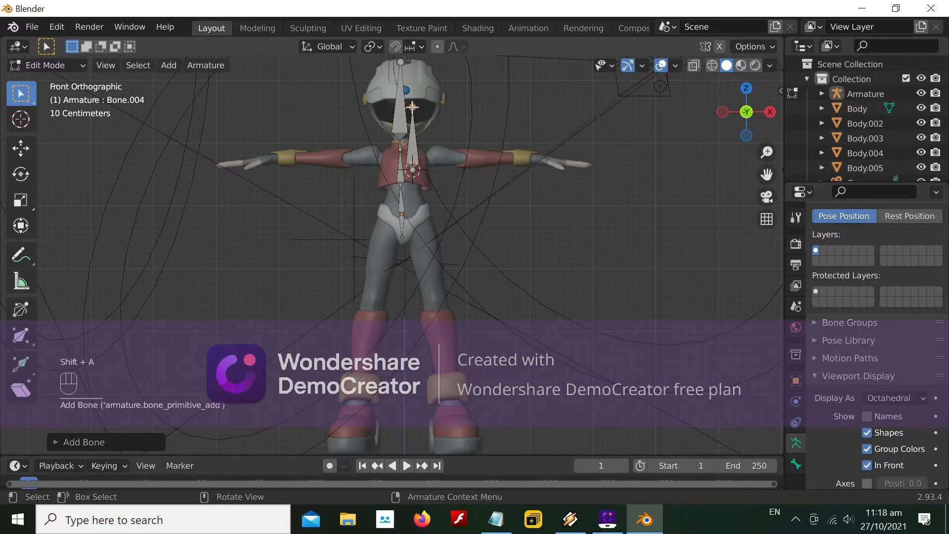
key("g")
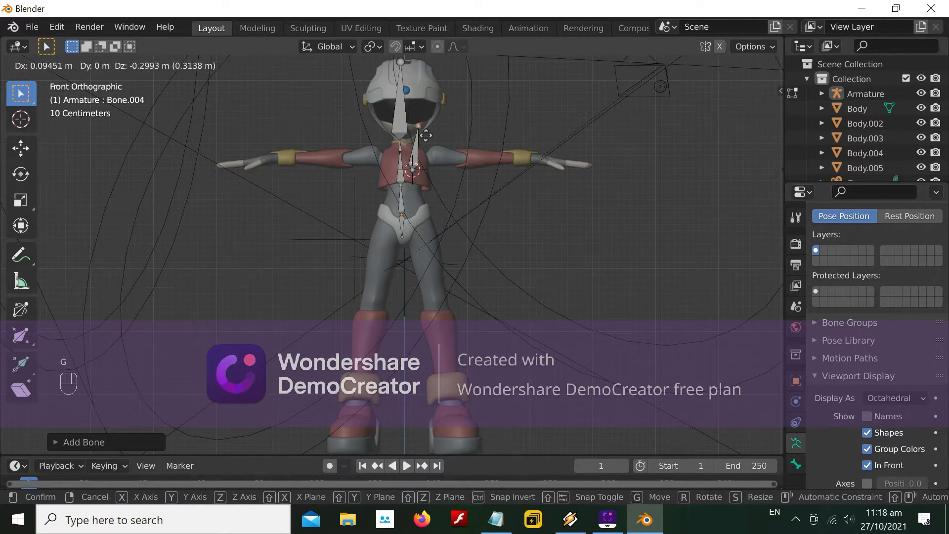
left_click(423, 159)
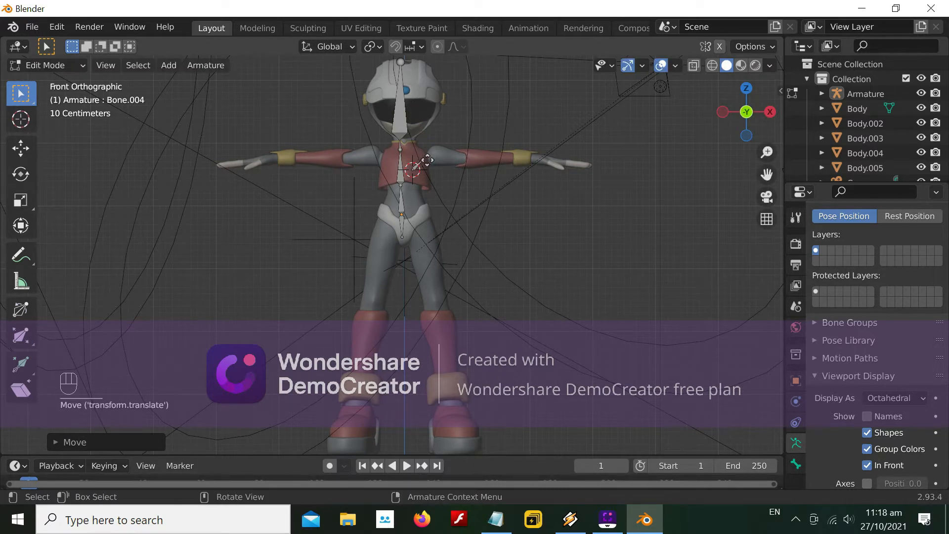
Extrude three arm bones from the +X shoulder: about 0.61 m to the elbow, a forearm bone to the wrist cuff, and a short hand bone.
key("e")
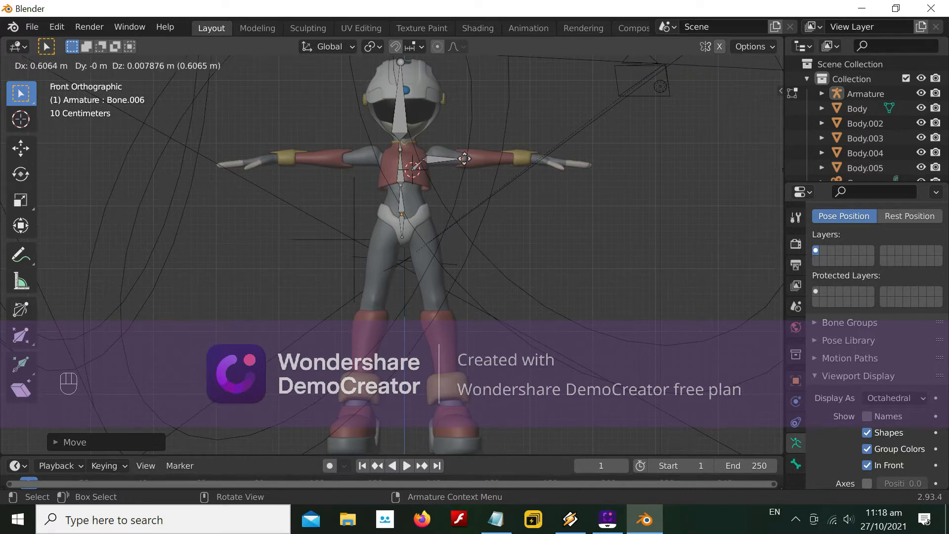
left_click(462, 157)
key("e")
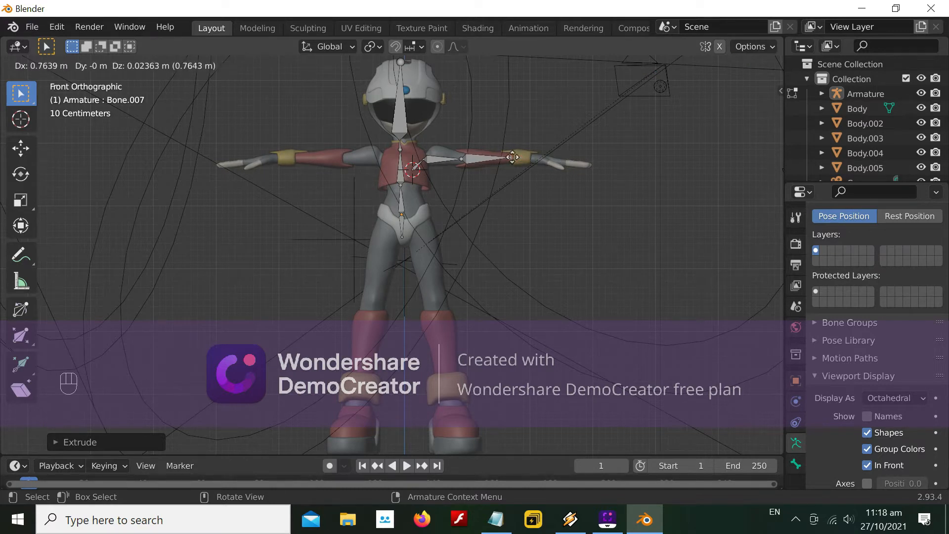
left_click(519, 157)
key("e")
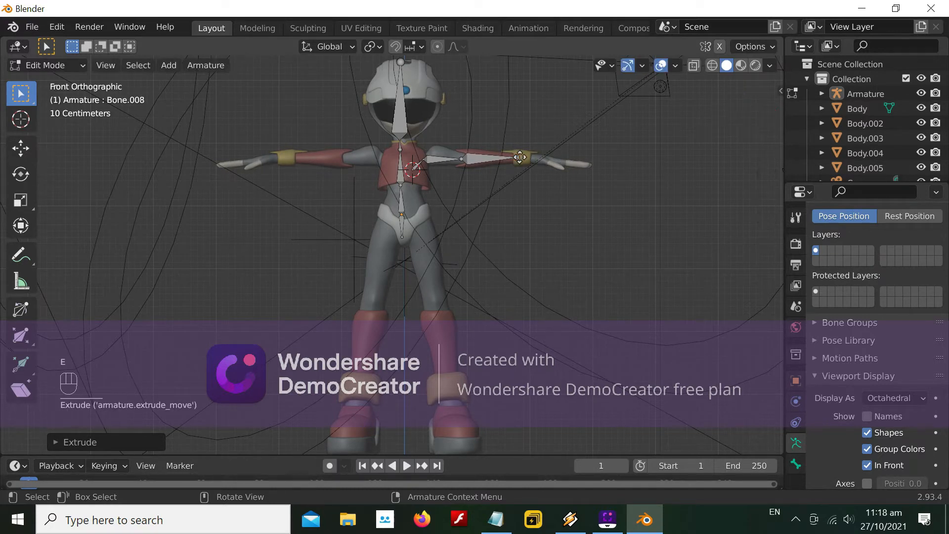
left_click(542, 158)
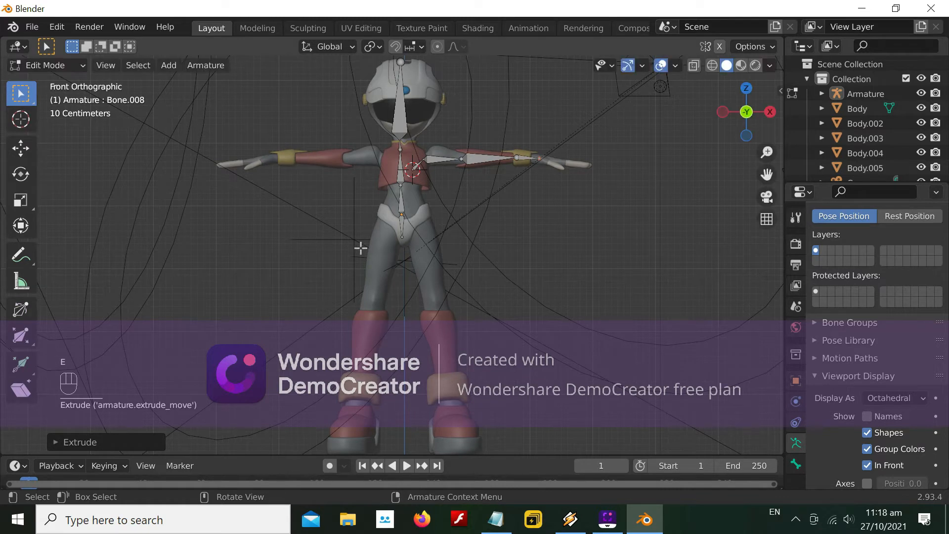
Place the 3D cursor at the +X hip, add a bone there, and move its tip about 2.3 m down to the knee.
key("shift")
right_click(414, 221, "shift")
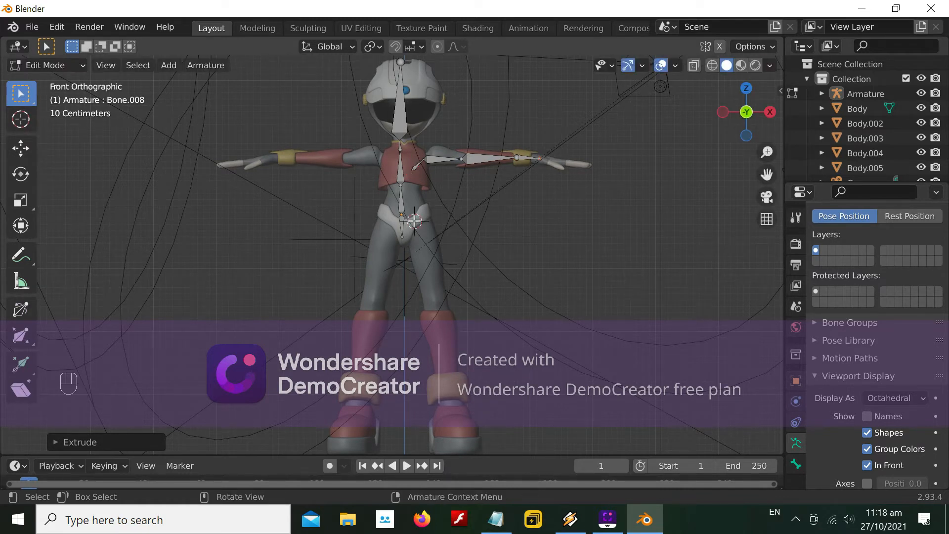
key("shift+a")
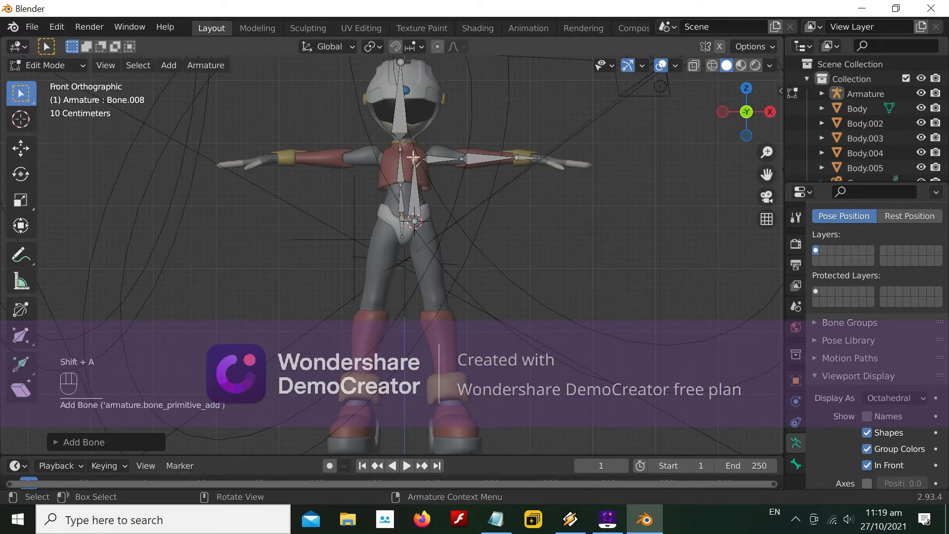
key("g")
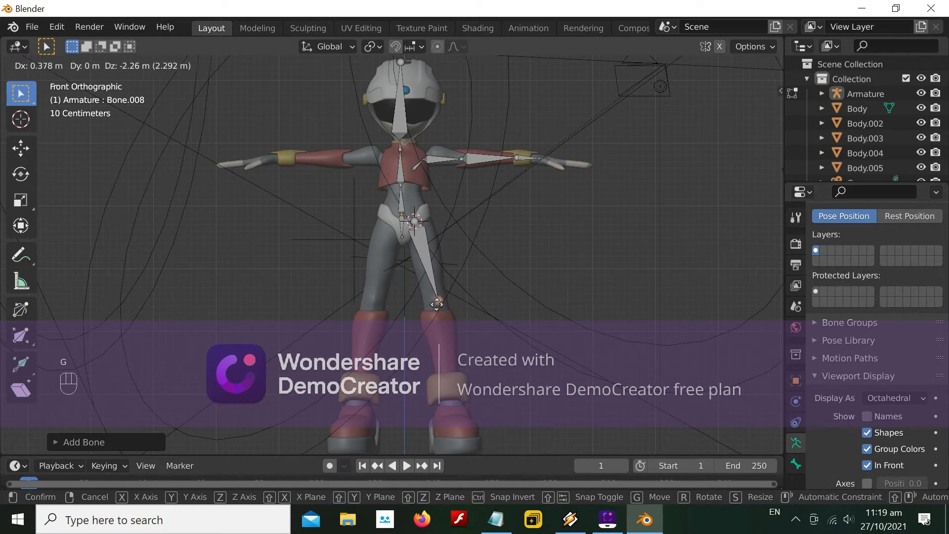
left_click(435, 306)
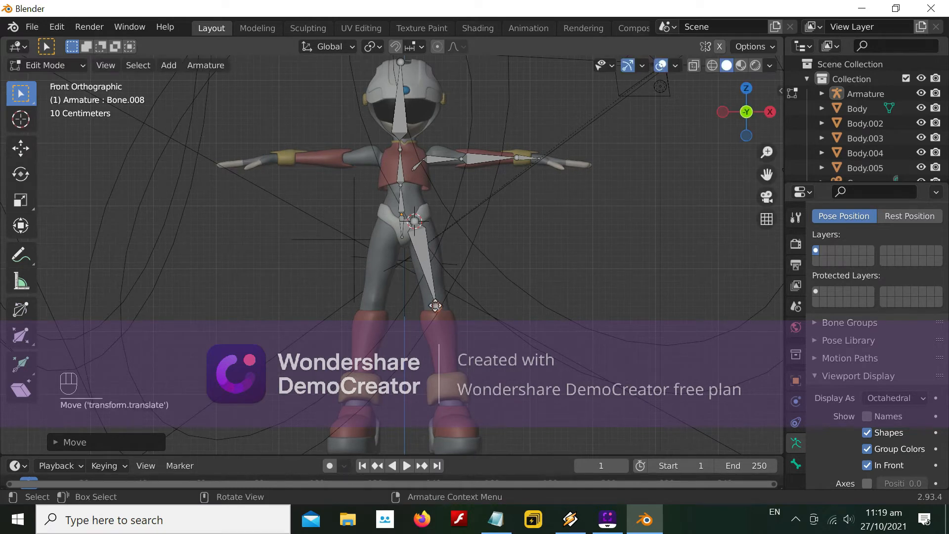
Extrude a shin bone about 1.8 m from the knee to the ankle, and a foot bone straight down the Z axis to the sole.
key("e")
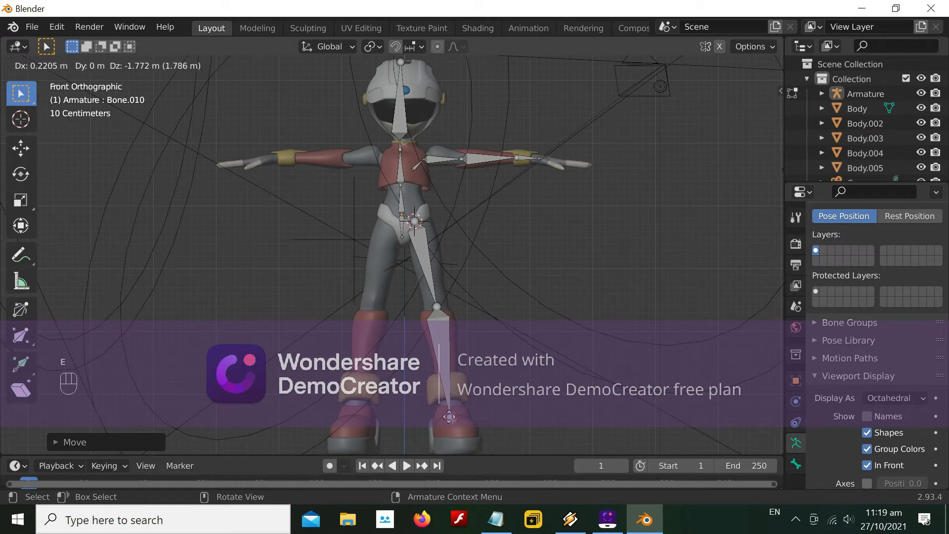
left_click(448, 417)
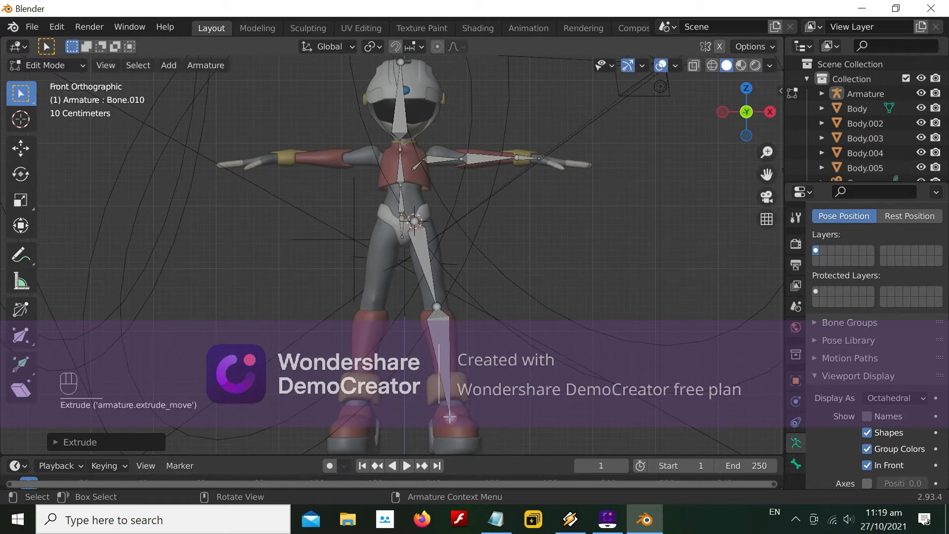
key("e")
key("z")
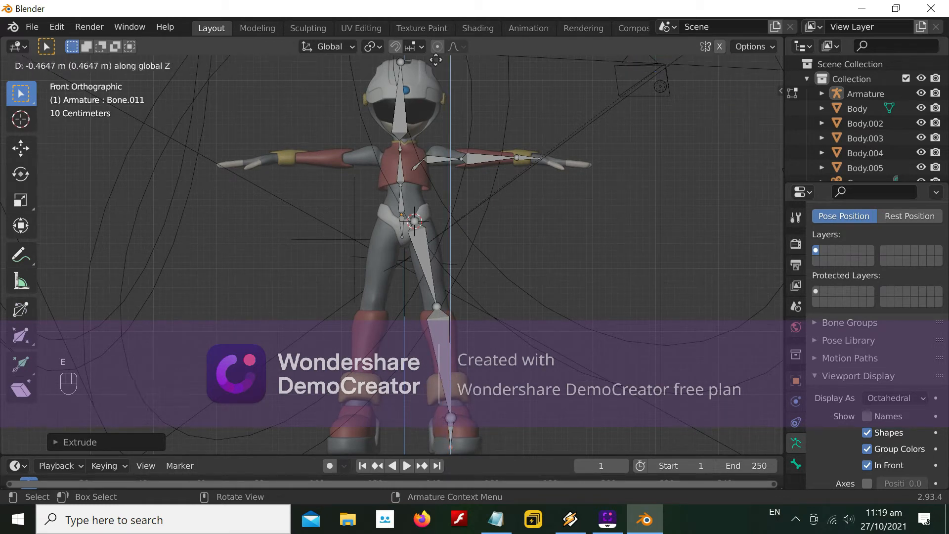
left_click(443, 449)
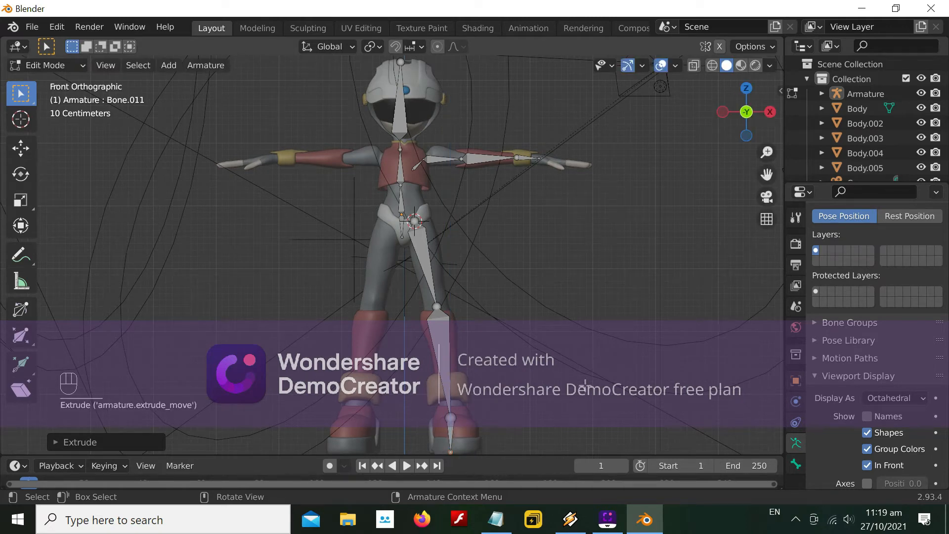
Read note [5] about selecting and aligning the whole armature with the mesh in Notepad, and return to Blender.
left_click(496, 519)
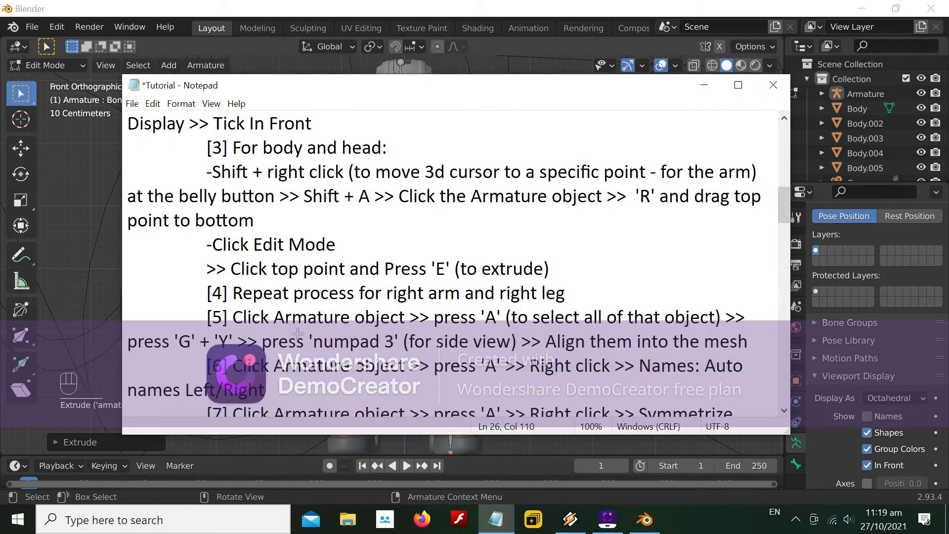
left_click_drag(233, 315, 747, 341)
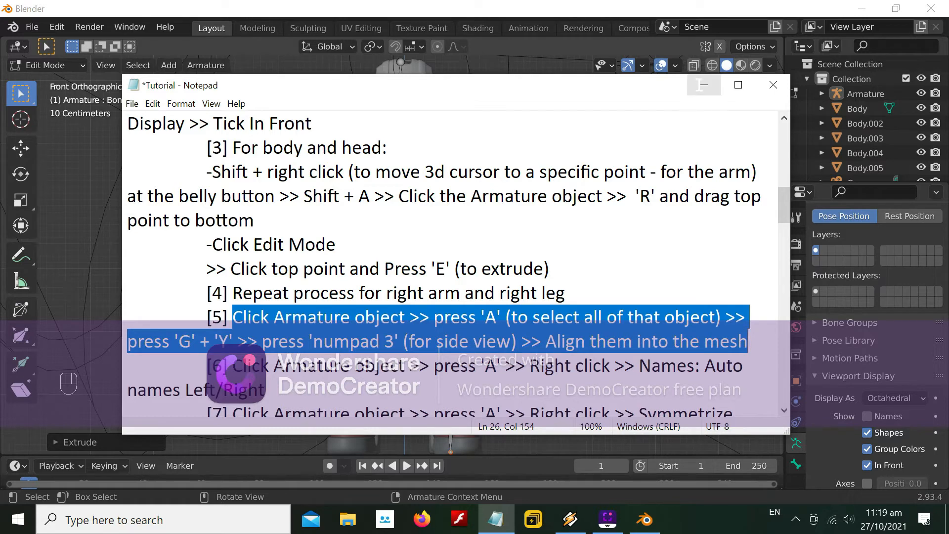
left_click(702, 85)
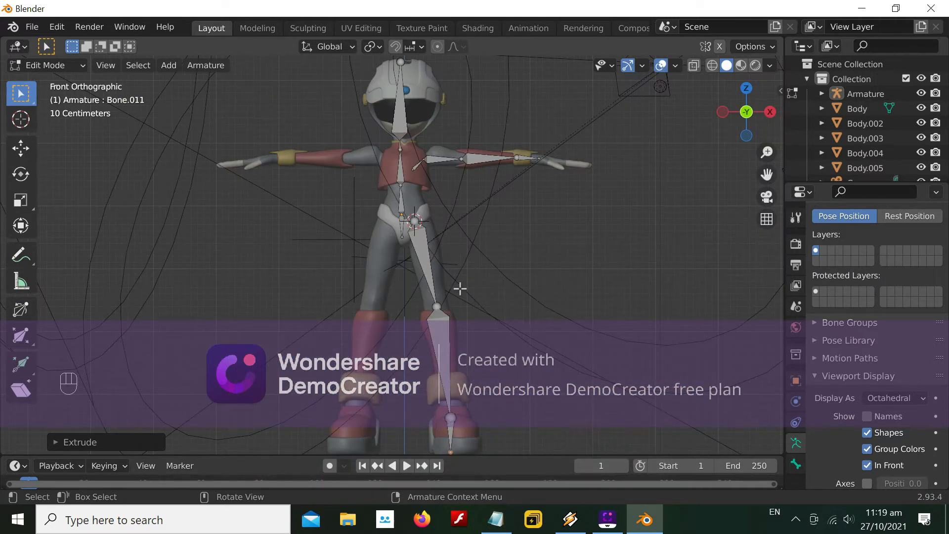
Check the armature from the side, select the foot bone's lower tip, and move it away from below the ankle.
key("KP_3")
scroll(474, 275, "down", 1)
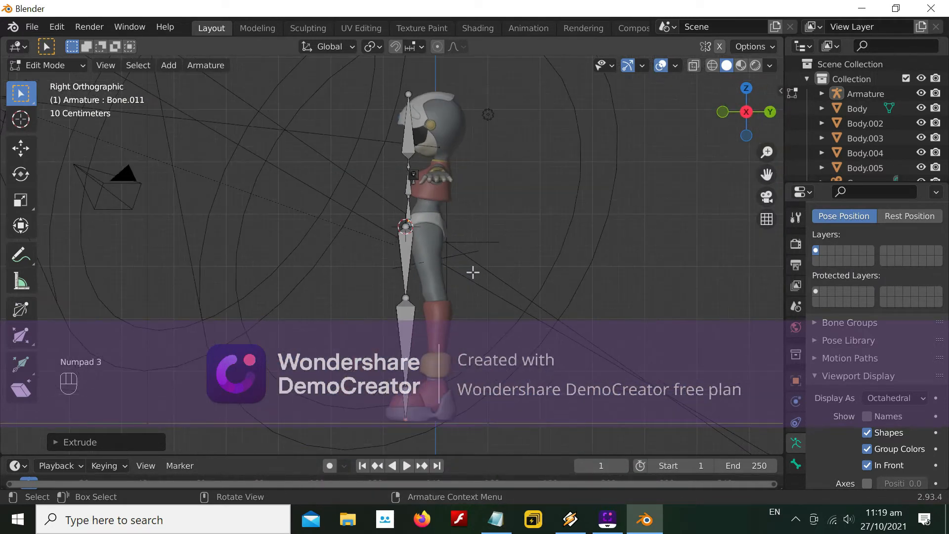
scroll(503, 319, "up", 1)
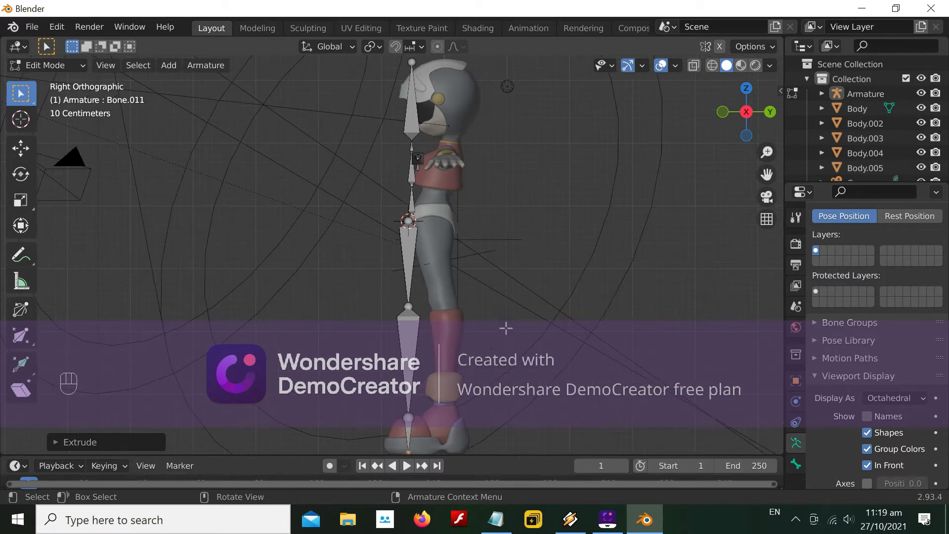
middle_click_drag(506, 328, 538, 404)
scroll(514, 340, "down", 2)
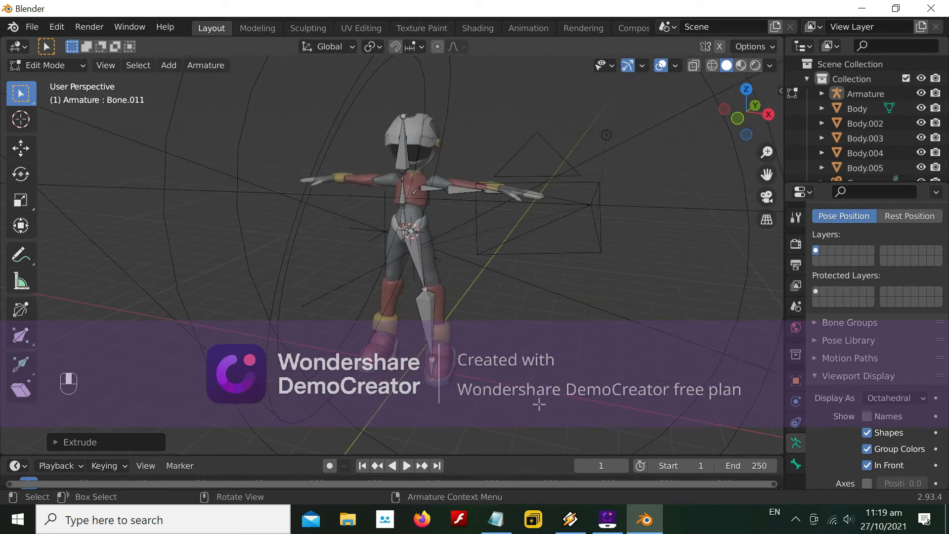
left_click(431, 377)
key("g")
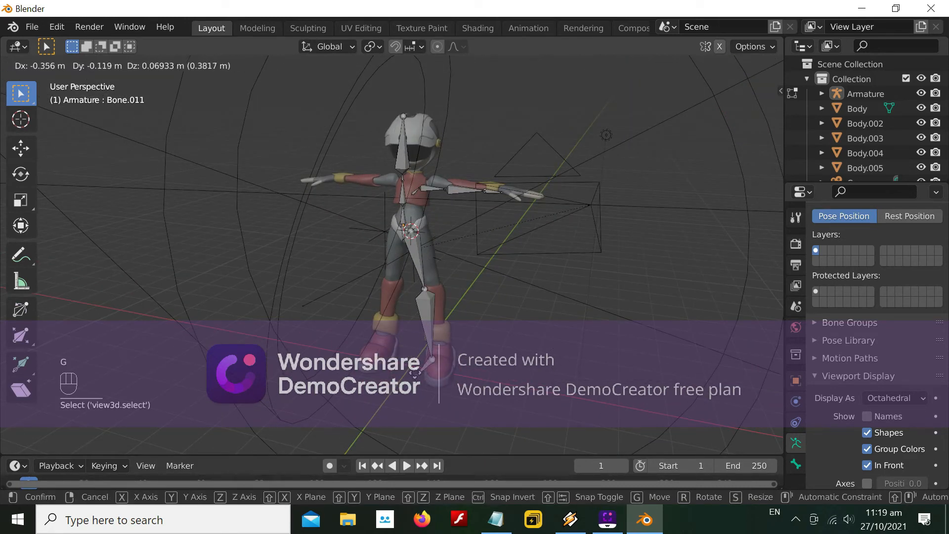
left_click(429, 384)
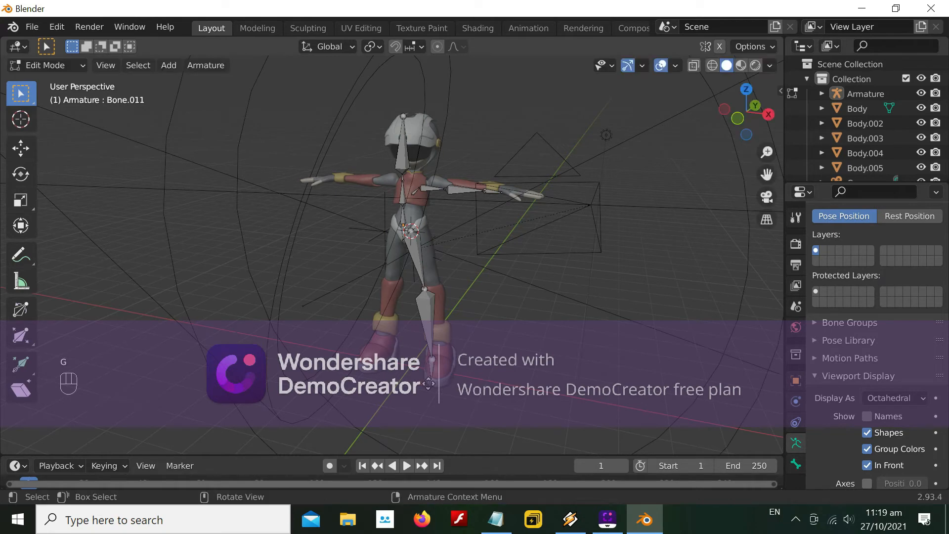
key("g")
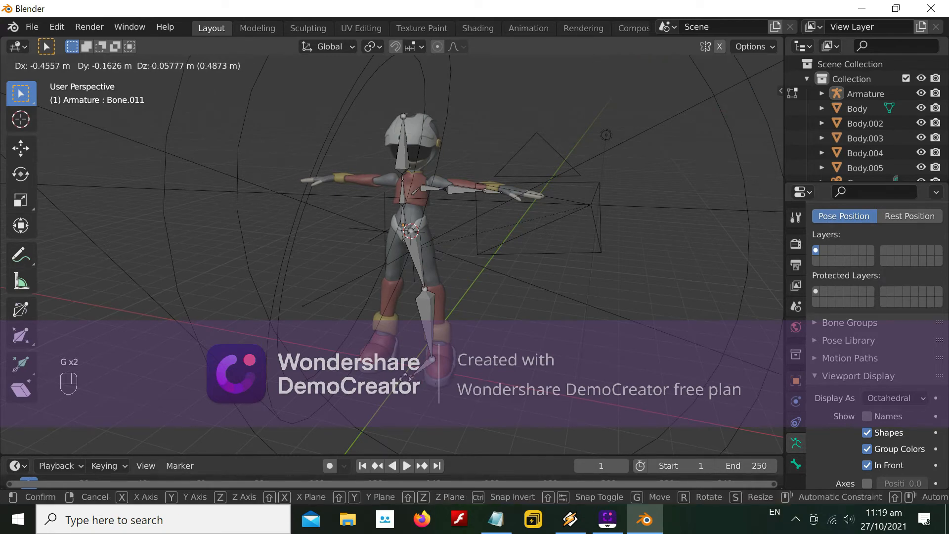
left_click(556, 348)
Try a trackball rotation on the foot bone's tip, and move the tip down in front of the boot.
middle_click_drag(556, 347, 467, 346)
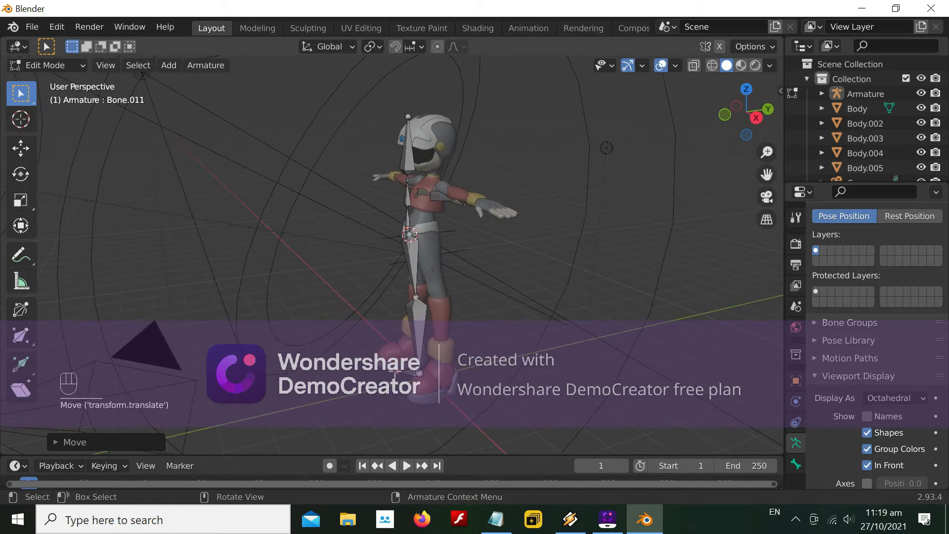
key("g")
key("r")
key("r")
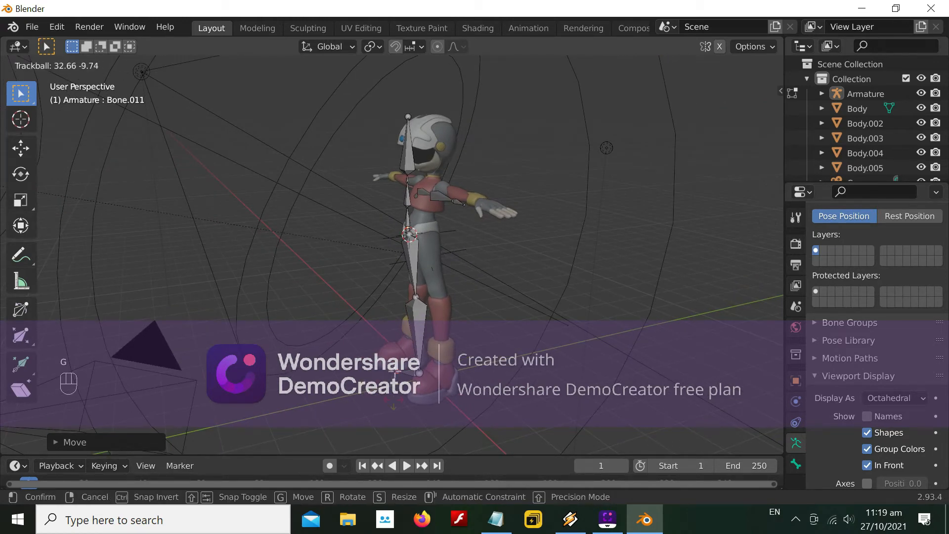
left_click(394, 369)
key("g")
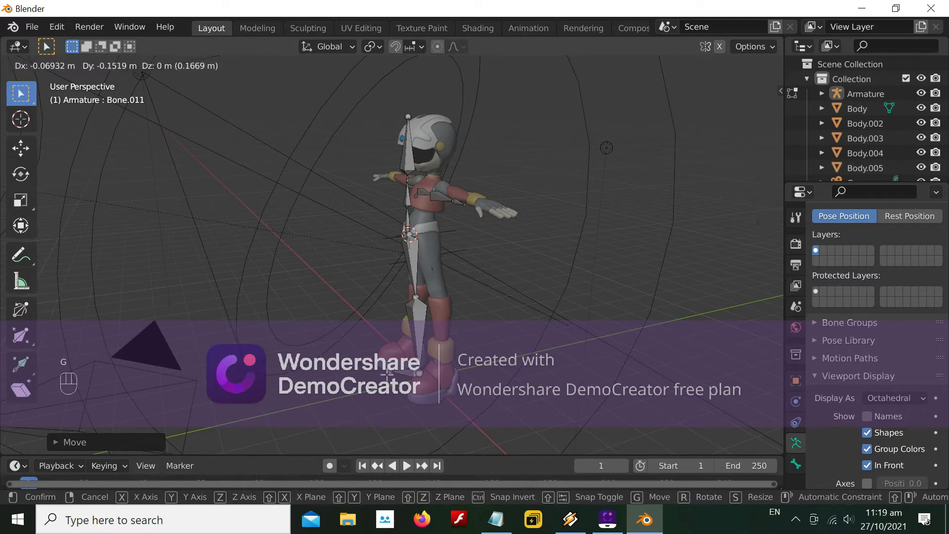
left_click(381, 402)
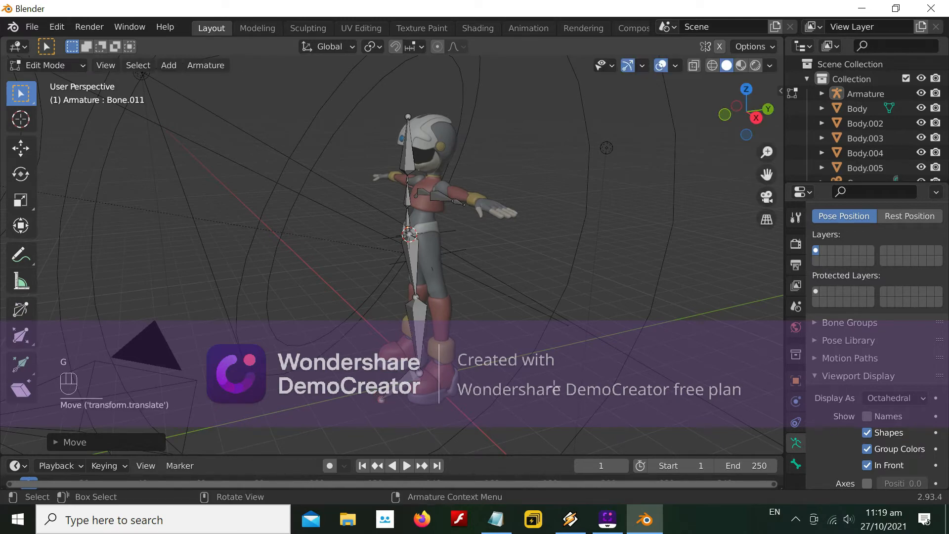
Readjust the foot bone's tip from several angles so the bone slopes forward and down past the toes.
mouse_move(381, 402)
middle_mouse_down()
mouse_move(509, 346)
mouse_move(377, 408)
middle_mouse_up()
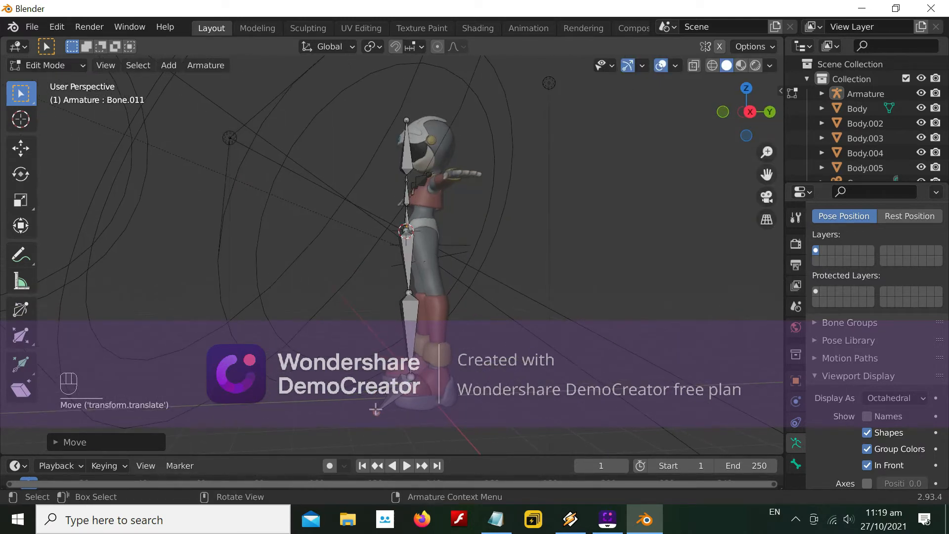
key("g")
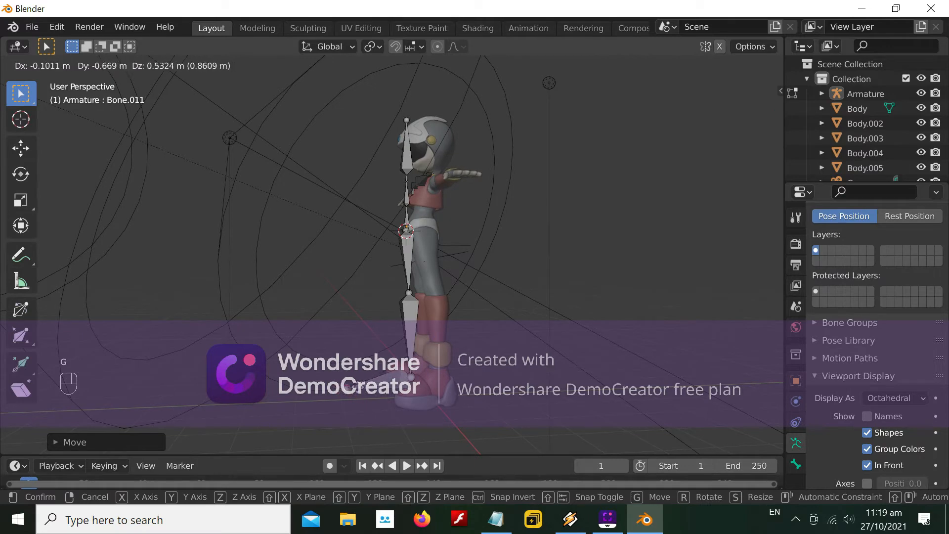
left_click(452, 374)
middle_click_drag(452, 374, 377, 378)
key("g")
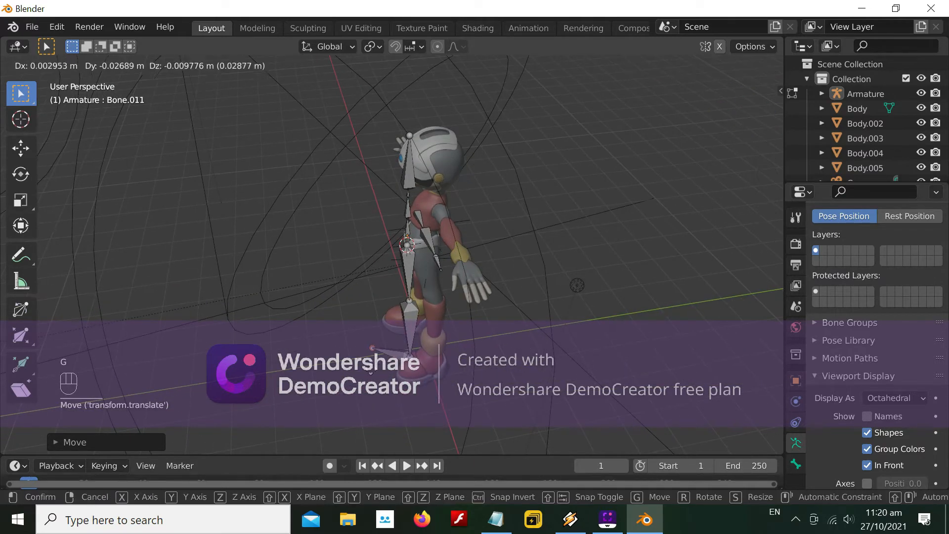
left_click(384, 389)
middle_click_drag(384, 394, 343, 98)
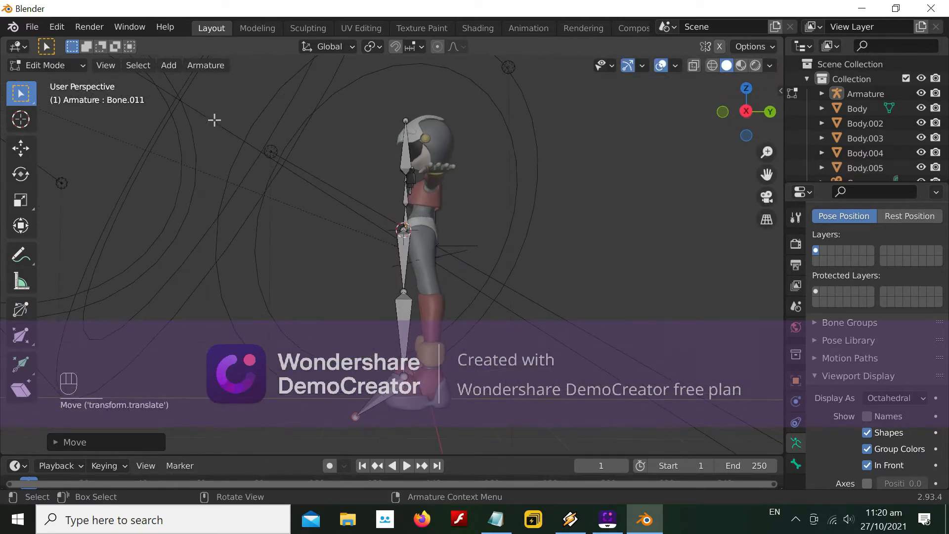
Select all bones of the armature and move them about 0.5 m backward into the character mesh.
left_click(867, 93)
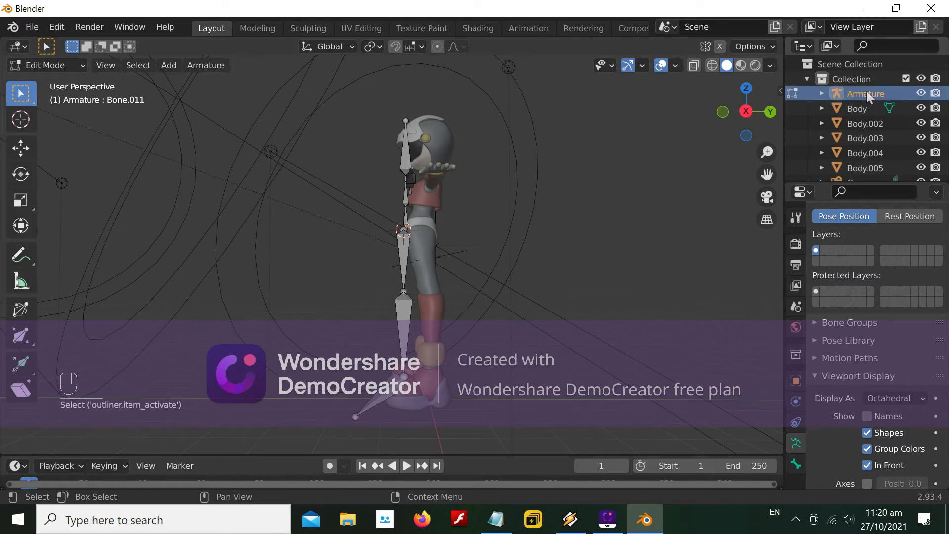
key("a")
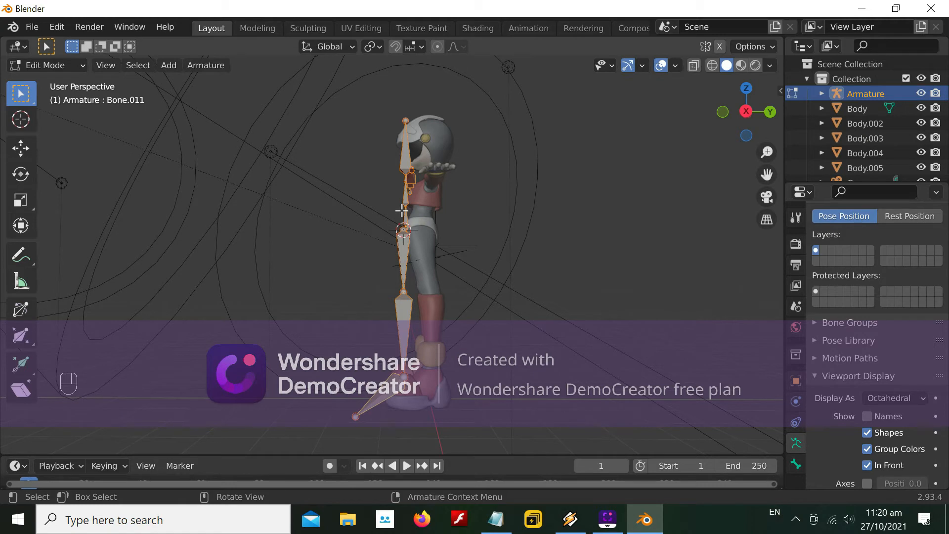
key("g")
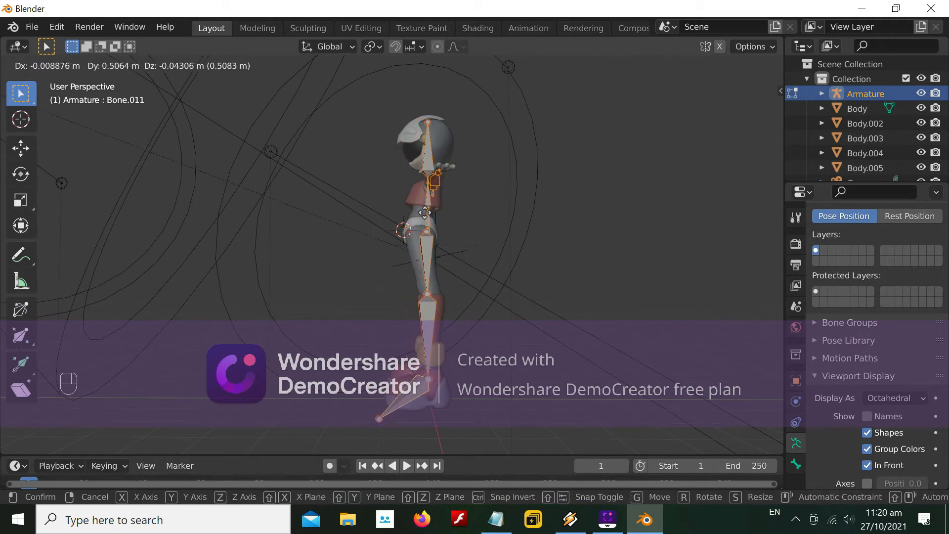
left_click(424, 213)
middle_click_drag(599, 286, 727, 307)
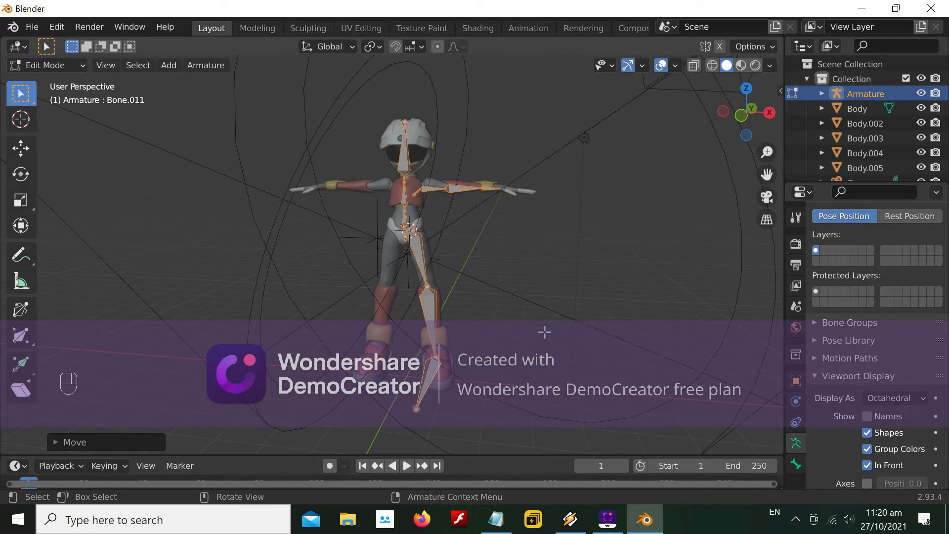
left_click(544, 332)
Move the foot bone's tip up into the toe of the boot and refine its position from above.
middle_click_drag(551, 229, 517, 333)
left_click(397, 408)
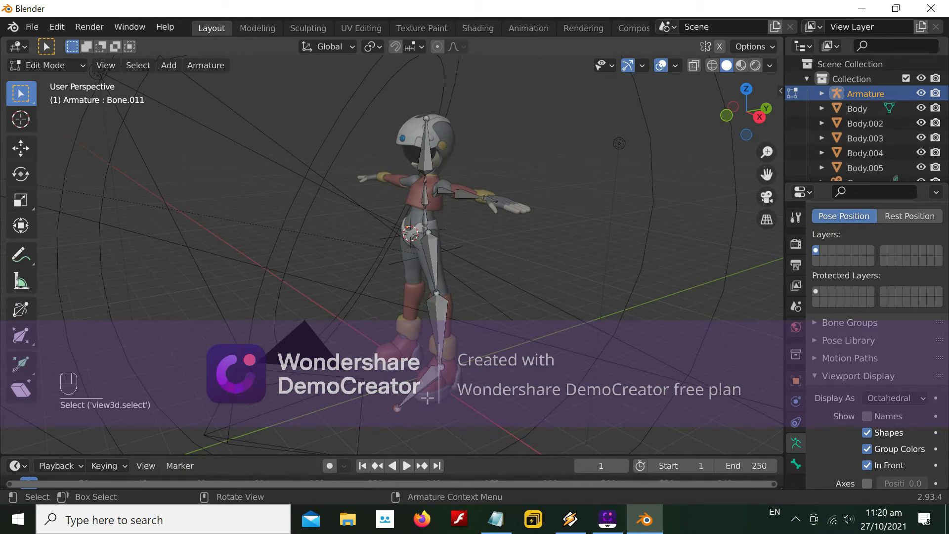
key("g")
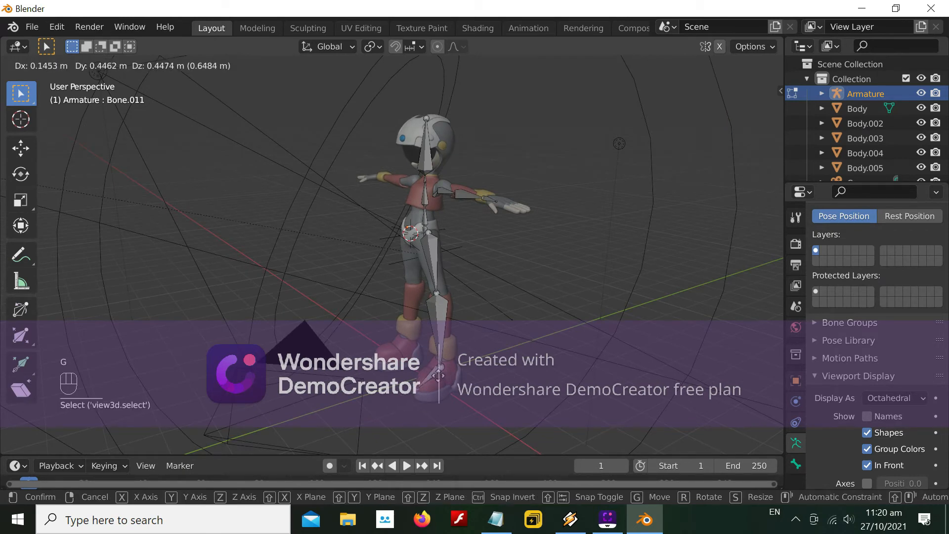
left_click(447, 376)
middle_click_drag(544, 345, 634, 402)
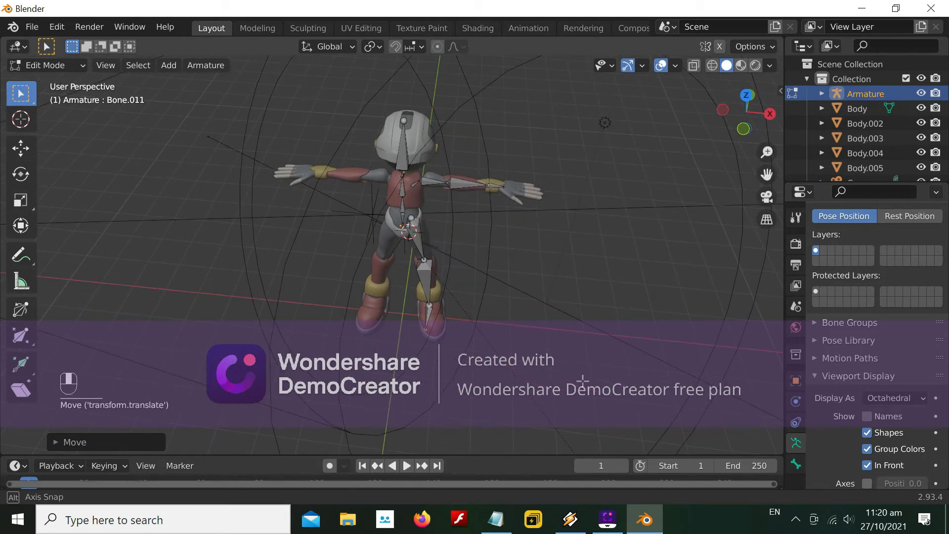
key("g")
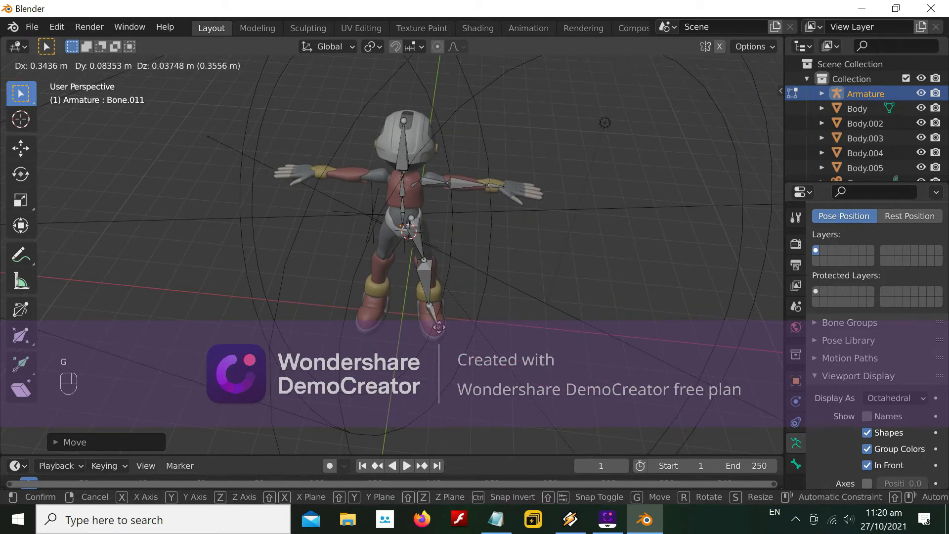
left_click(436, 326)
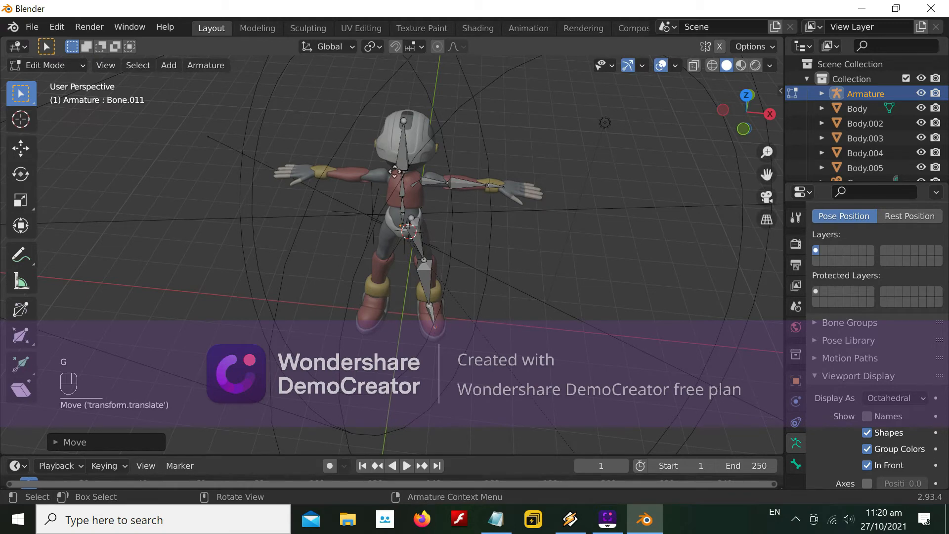
middle_click_drag(524, 223, 552, 163)
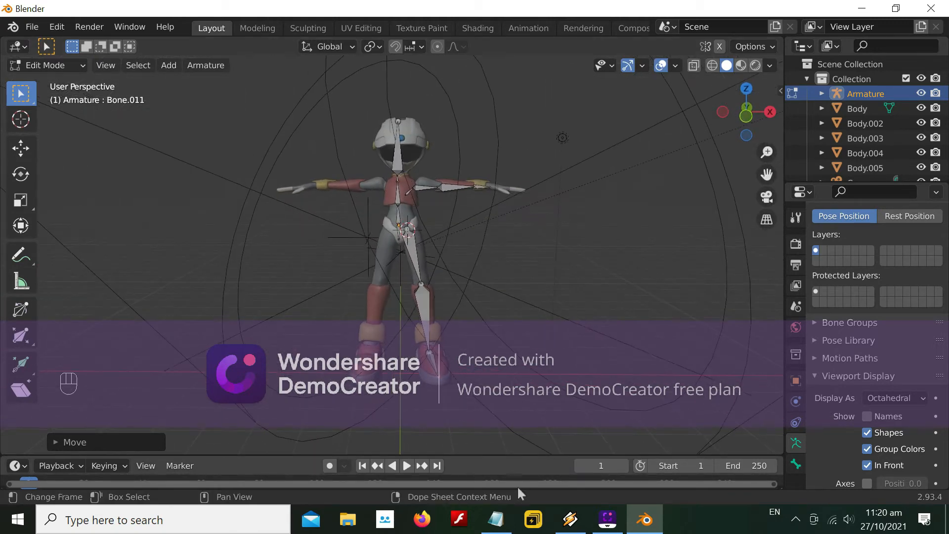
Switch to Notepad, add the remark "-looks good!" below note [5], and remove it again.
left_click(494, 515)
key("Right")
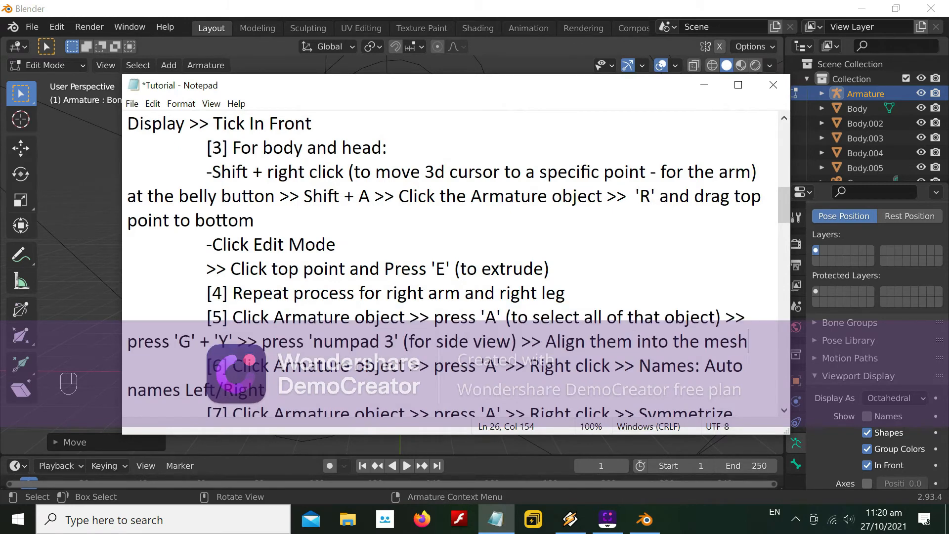
key("Return")
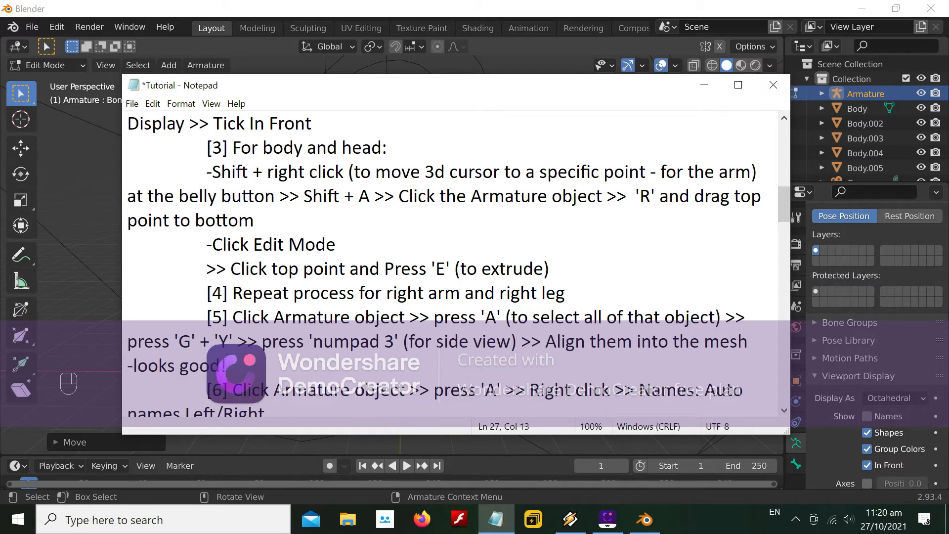
key("shift+Home")
key("BackSpace")
key("BackSpace")
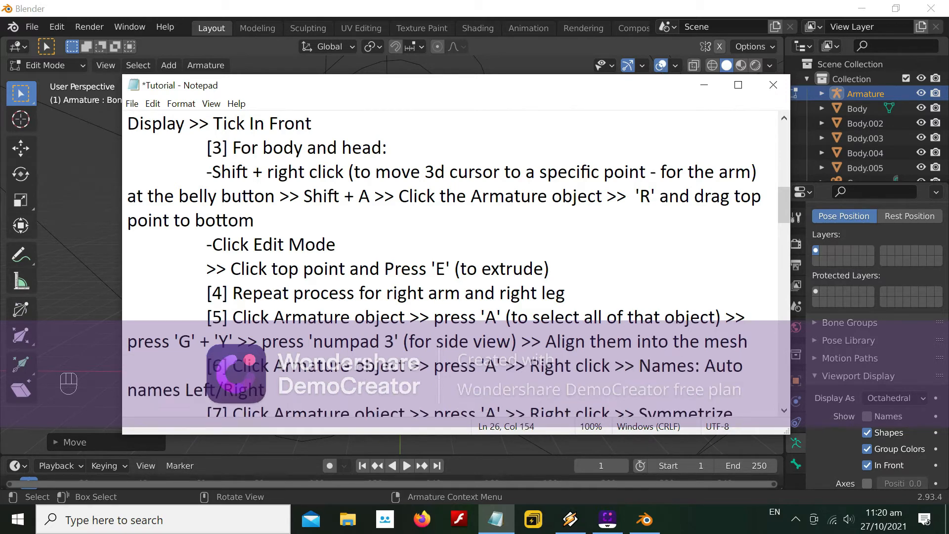
Read note [6] about auto-naming the bones Left/Right, and return to Blender.
left_click_drag(232, 366, 266, 390)
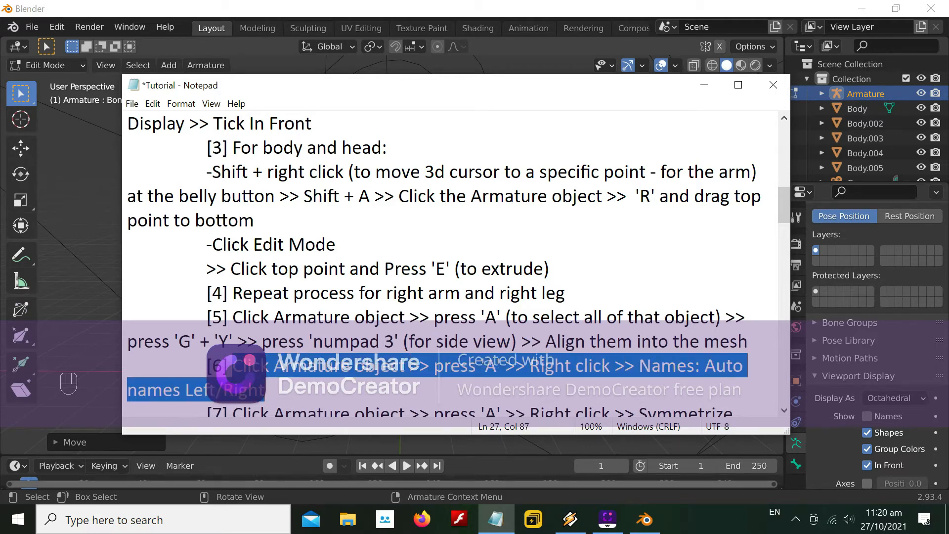
left_click(703, 84)
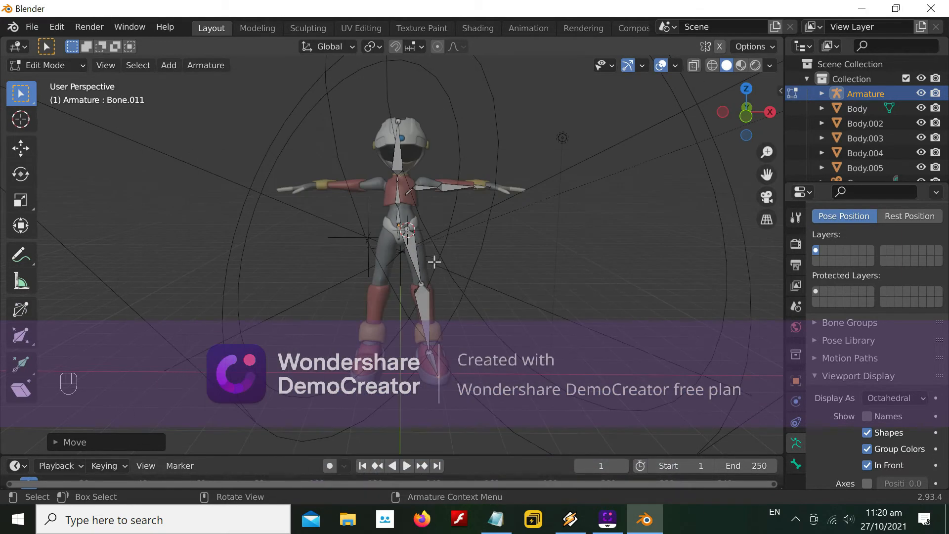
Select all bones of the armature and apply Auto-Name Left/Right to them.
left_click(876, 93)
key("a")
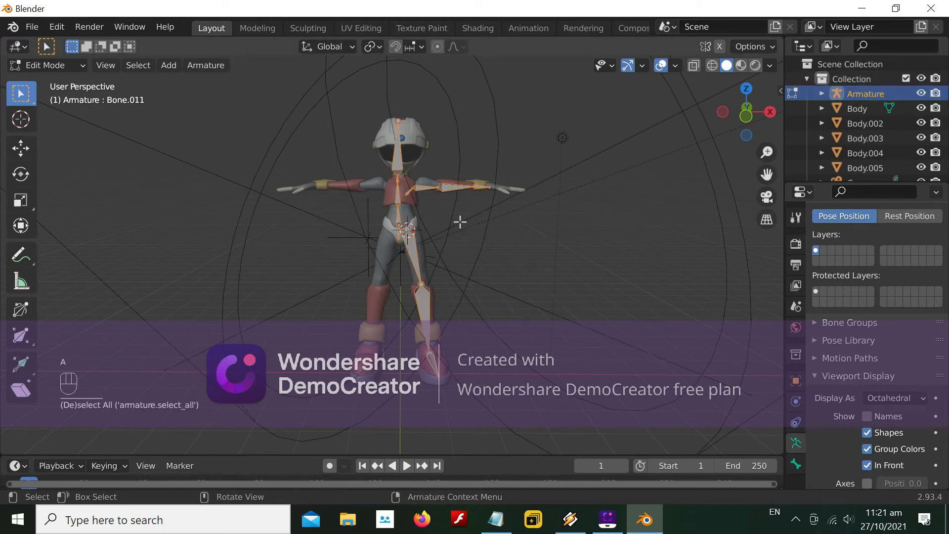
key("alt+Tab")
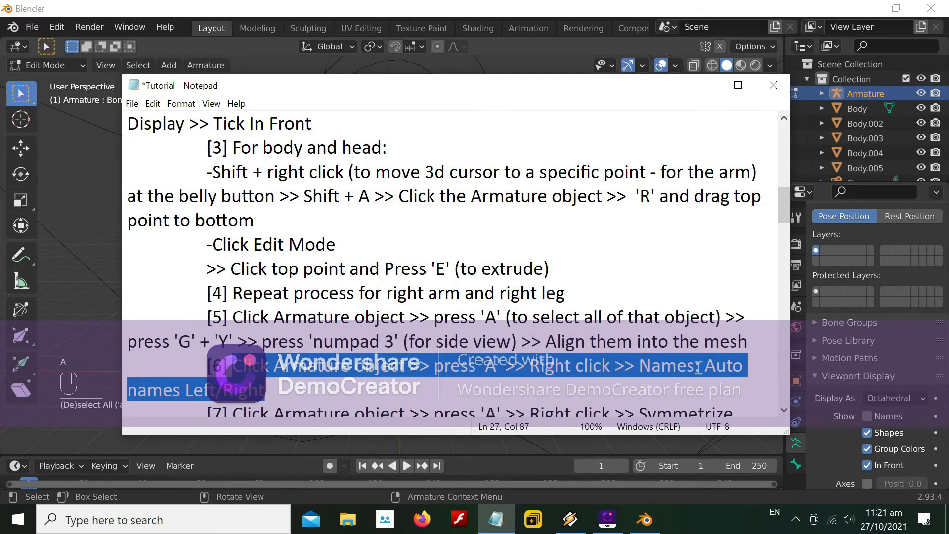
left_click(704, 84)
right_click(467, 259)
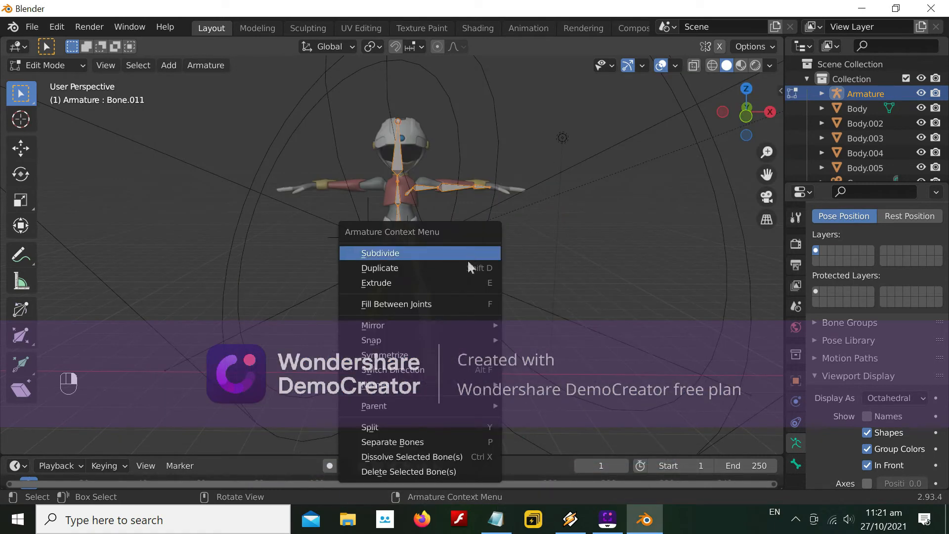
mouse_move(420, 405)
mouse_move(426, 381)
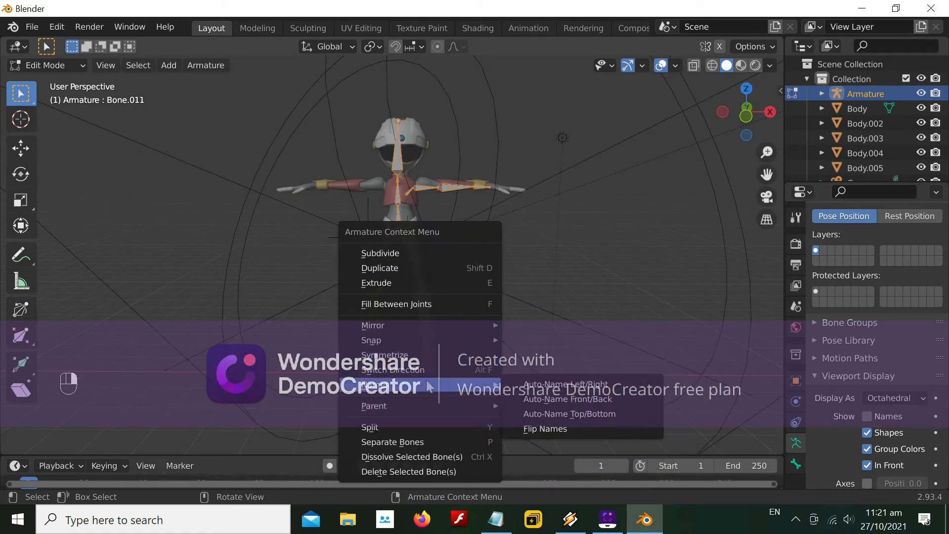
left_click(549, 384)
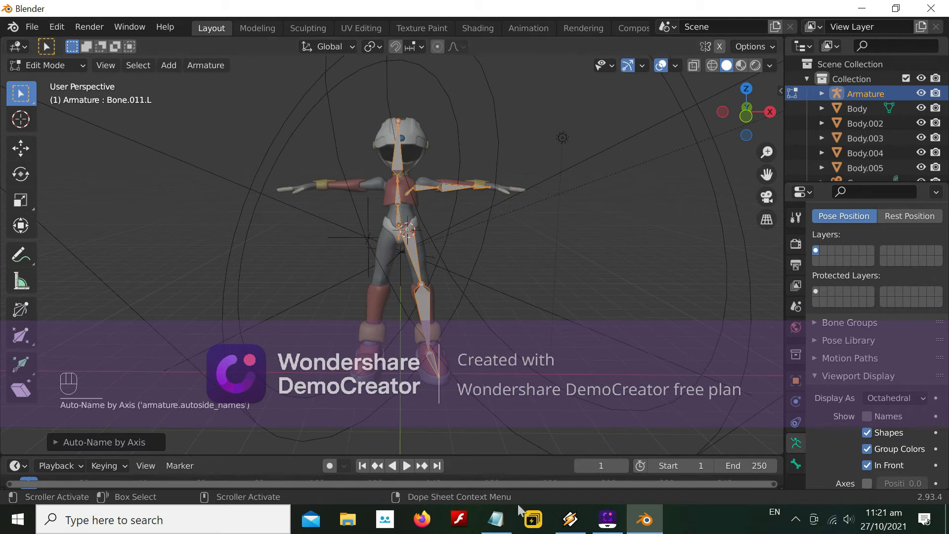
Read note [7] about symmetrizing the armature in Notepad, and return to Blender.
left_click(495, 528)
scroll(452, 247, "down", 1)
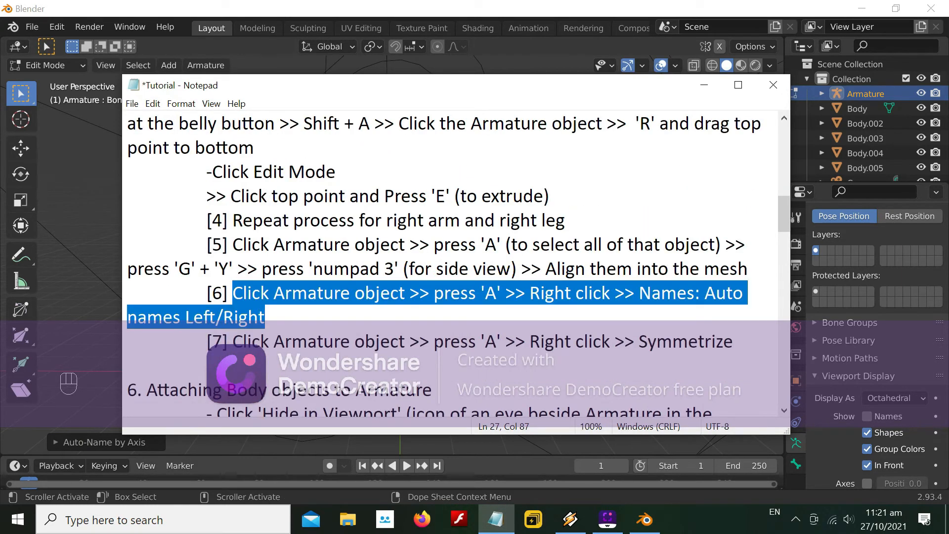
left_click_drag(233, 341, 724, 341)
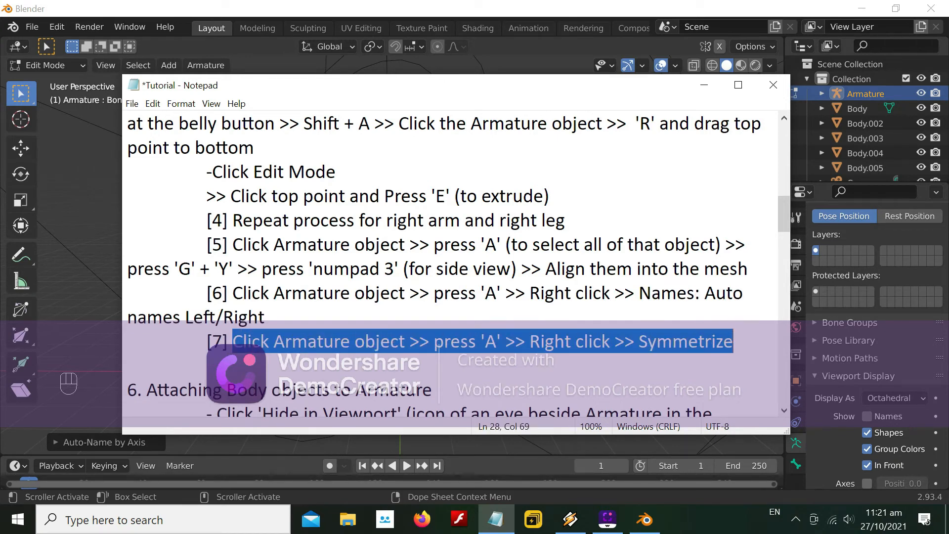
left_click(704, 85)
Symmetrize the selected bones to mirror the arm and leg onto the opposite side, and clear the selection.
left_click(343, 70)
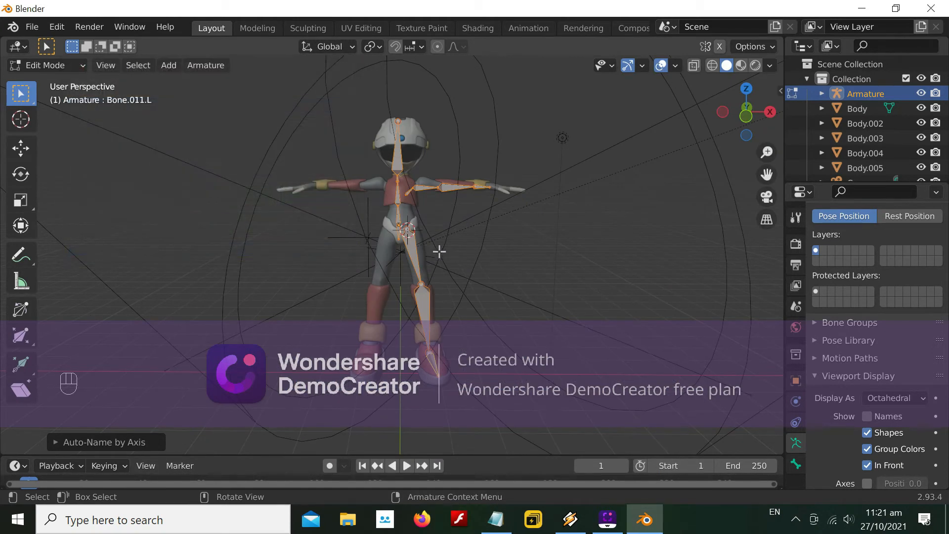
right_click(438, 251)
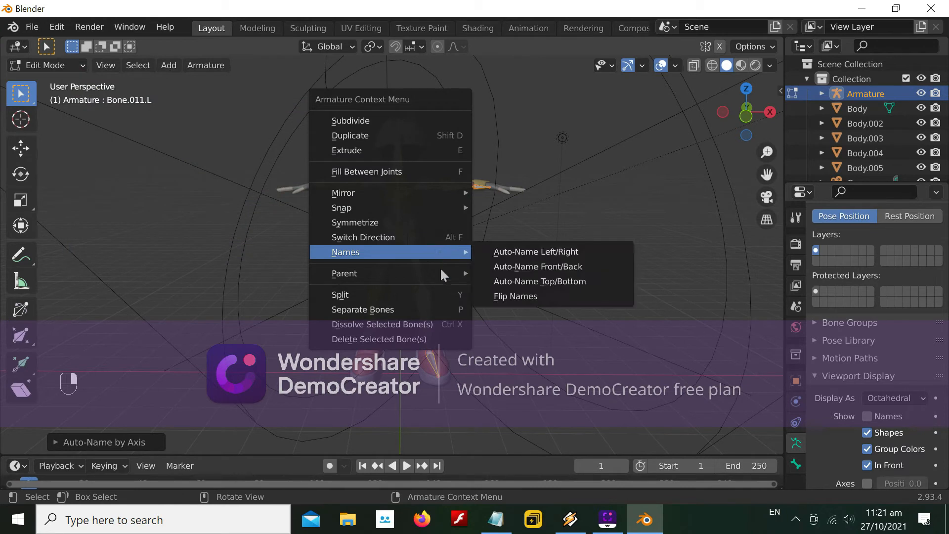
left_click(406, 221)
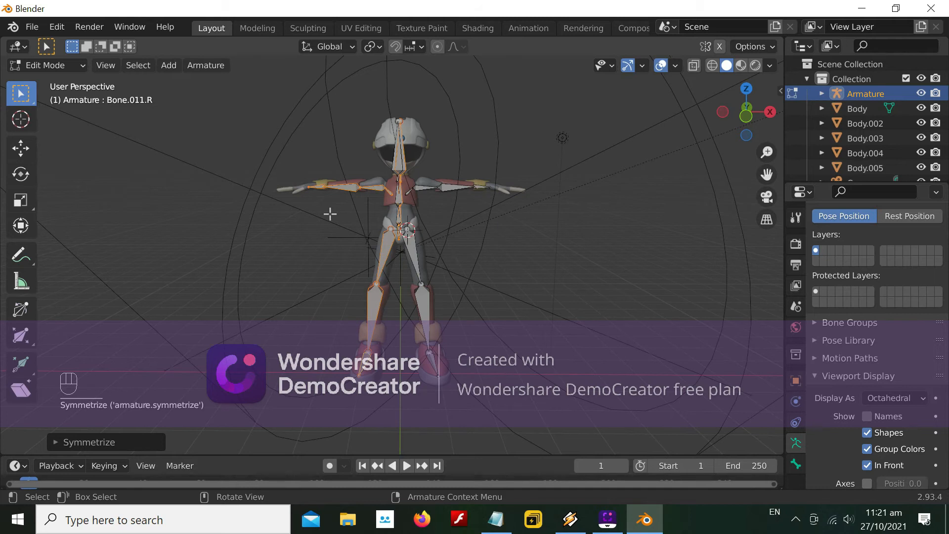
left_click(511, 283)
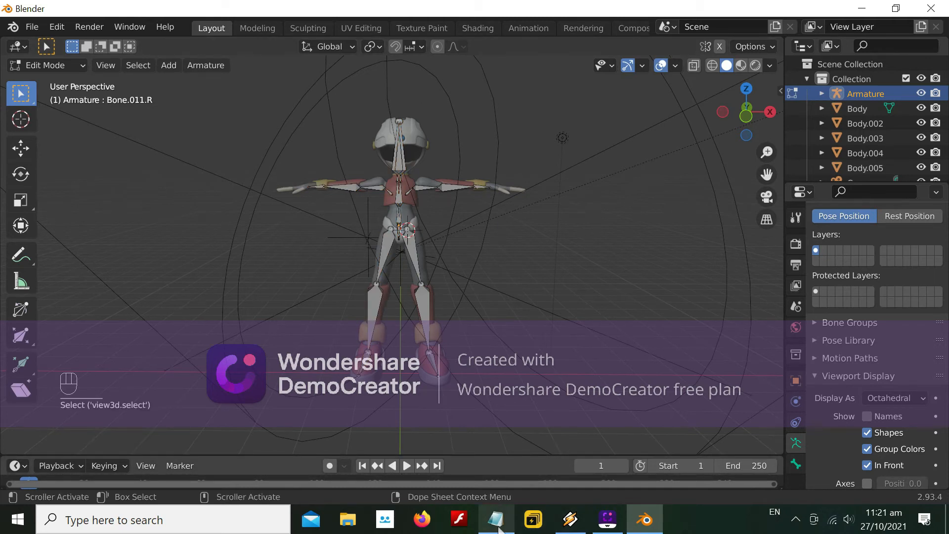
mouse_move(443, 252)
middle_mouse_down()
mouse_move(360, 281)
mouse_move(455, 280)
mouse_move(459, 255)
middle_mouse_up()
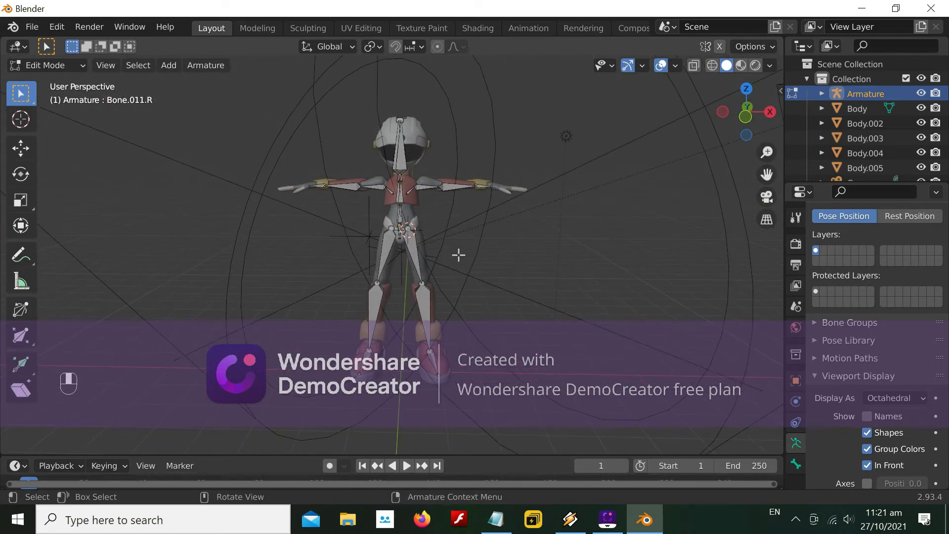
Read the first instruction of section 6 in Notepad, about hiding the armature and unnecessary objects, and return to Blender.
left_click(496, 518)
scroll(179, 260, "down", 2)
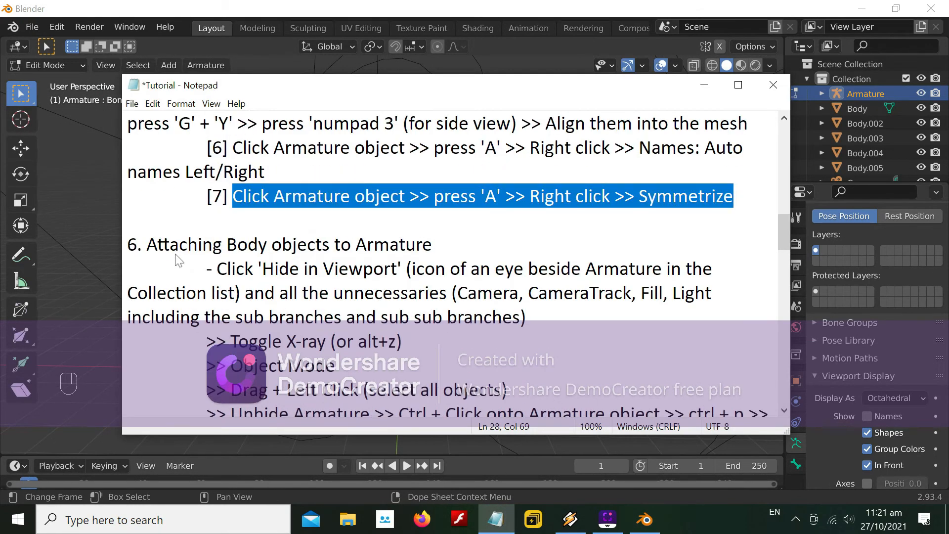
left_click_drag(147, 244, 432, 244)
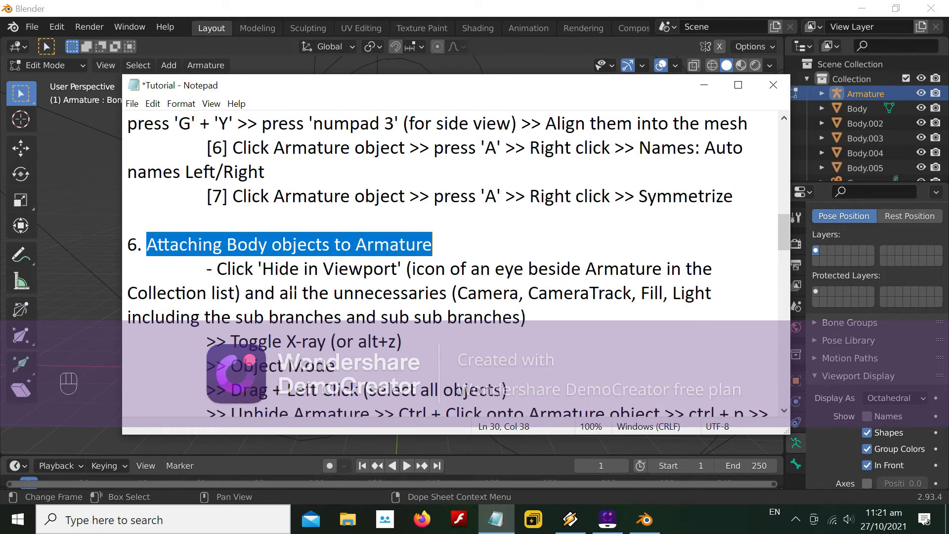
left_click_drag(218, 269, 712, 269)
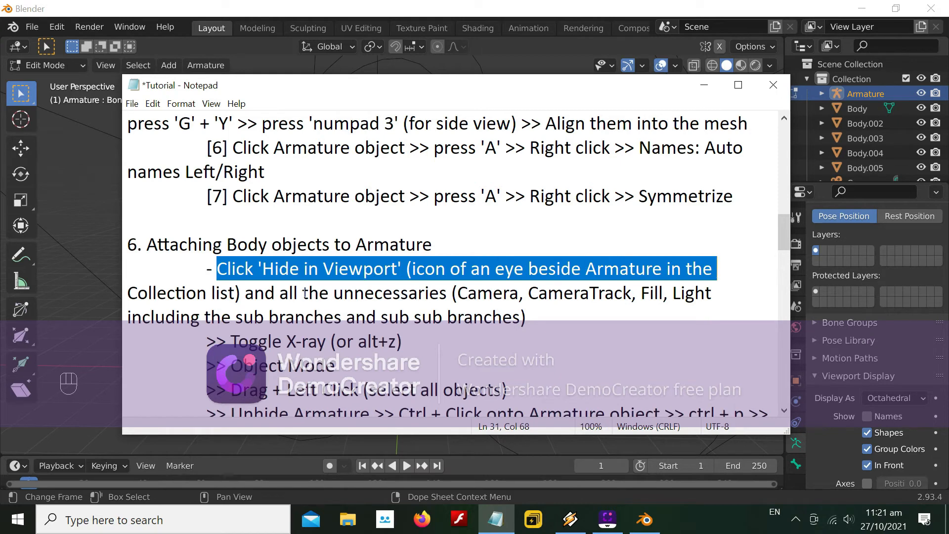
left_click_drag(275, 292, 218, 268)
left_click(526, 316)
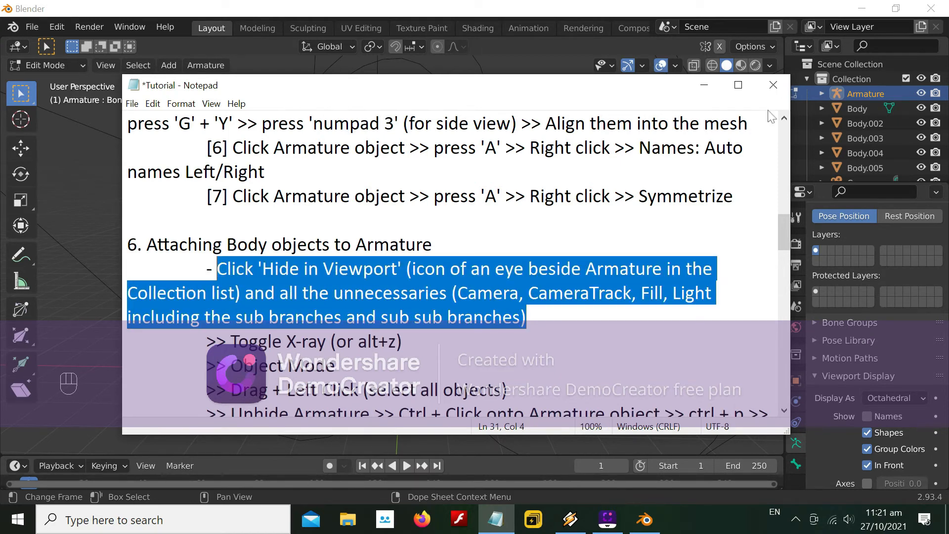
left_click(704, 85)
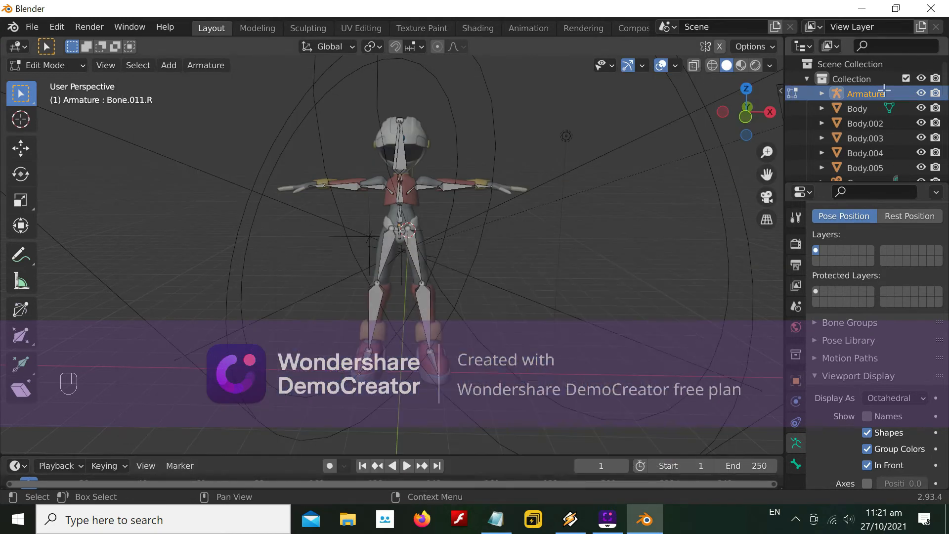
Hide the Armature, Camera and CameraTrack objects in the viewport, expanding the Camera and CameraTrack branches.
left_click(920, 93)
scroll(870, 97, "down", 3)
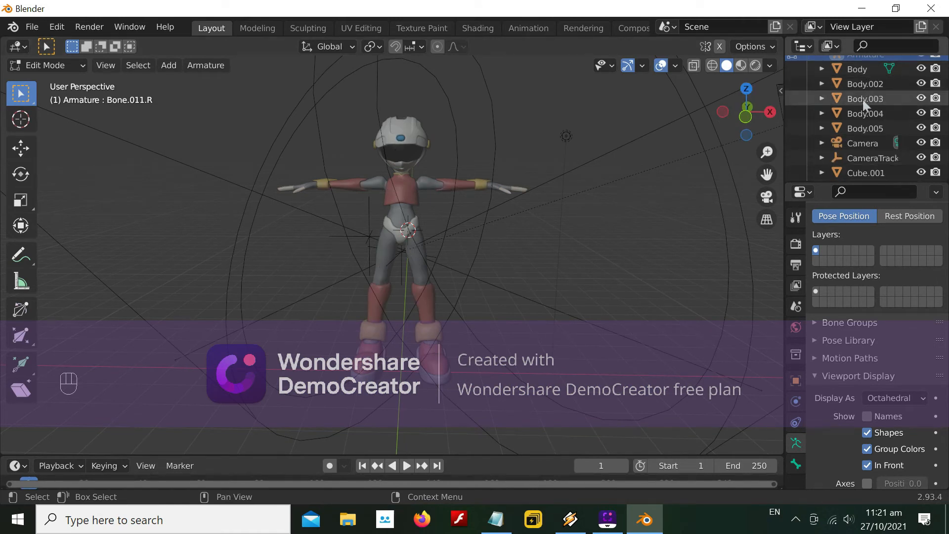
left_click(821, 143)
left_click(920, 143)
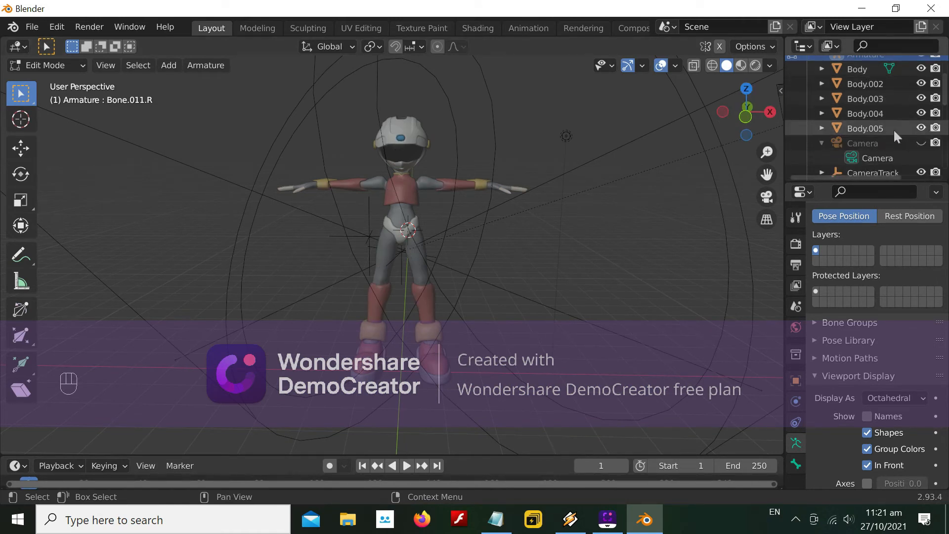
scroll(894, 128, "down", 3)
left_click(822, 132)
left_click(916, 132)
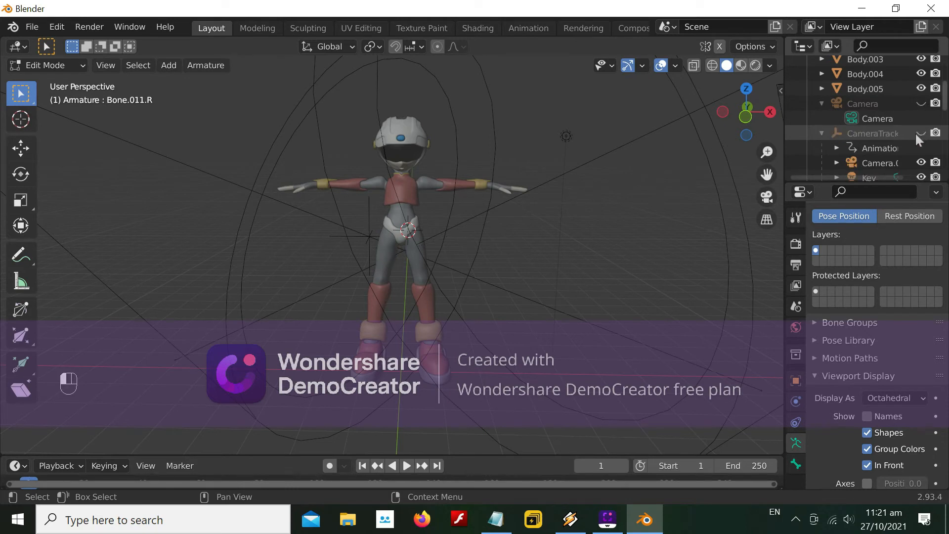
Hide the camera nested under CameraTrack in the viewport, expanding the CameraTrack animation, camera and camera data branches.
scroll(870, 126, "down", 1)
left_click(836, 125)
left_click(836, 156)
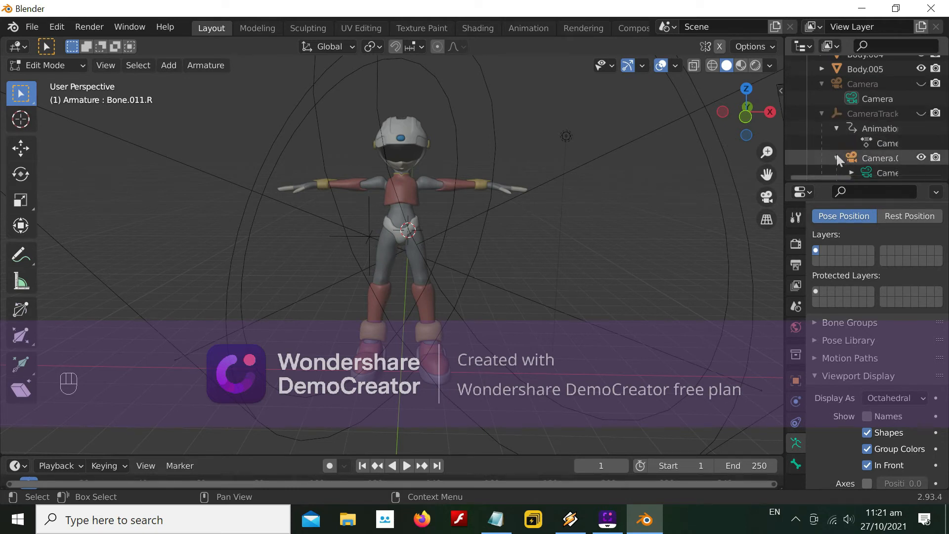
scroll(835, 152, "down", 2)
left_click(919, 118)
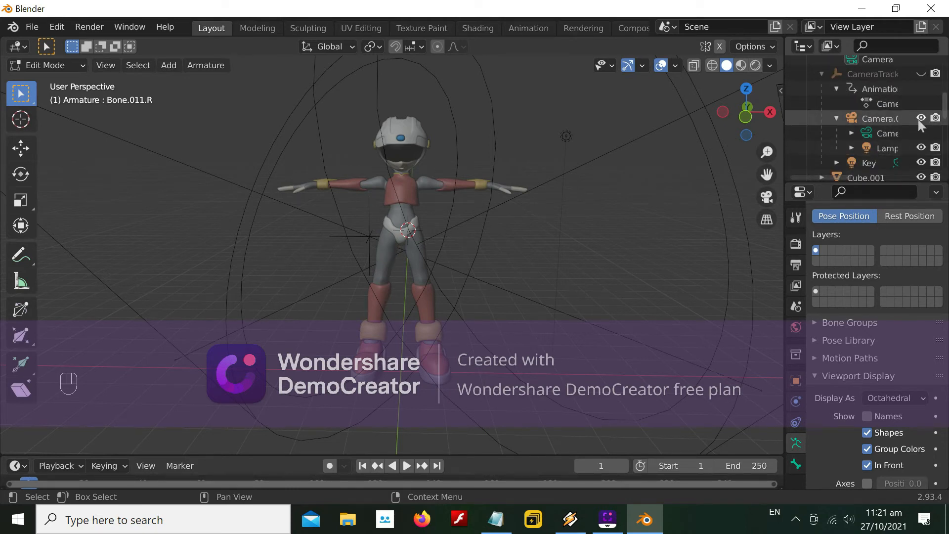
left_click(851, 134)
scroll(850, 137, "down", 1)
left_click(865, 129)
scroll(863, 127, "down", 1)
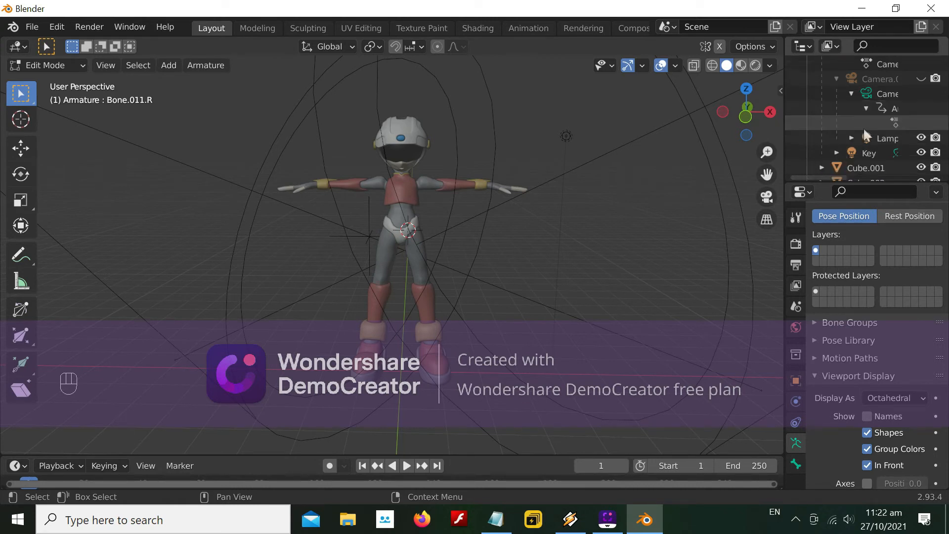
Hide the Lamp under the nested camera and the Key light in the viewport, expanding both branches.
left_click(851, 137)
left_click(917, 136)
scroll(872, 135, "down", 1)
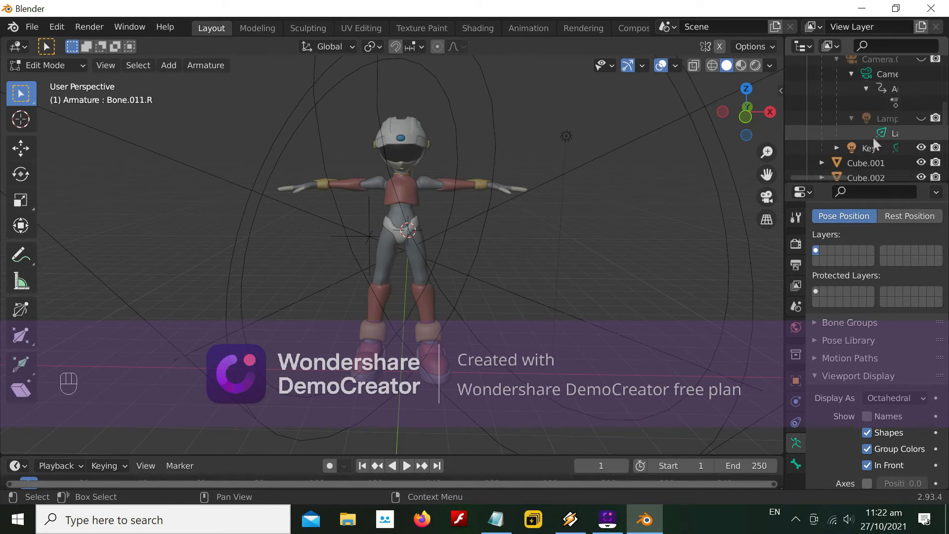
left_click(920, 148)
left_click(836, 148)
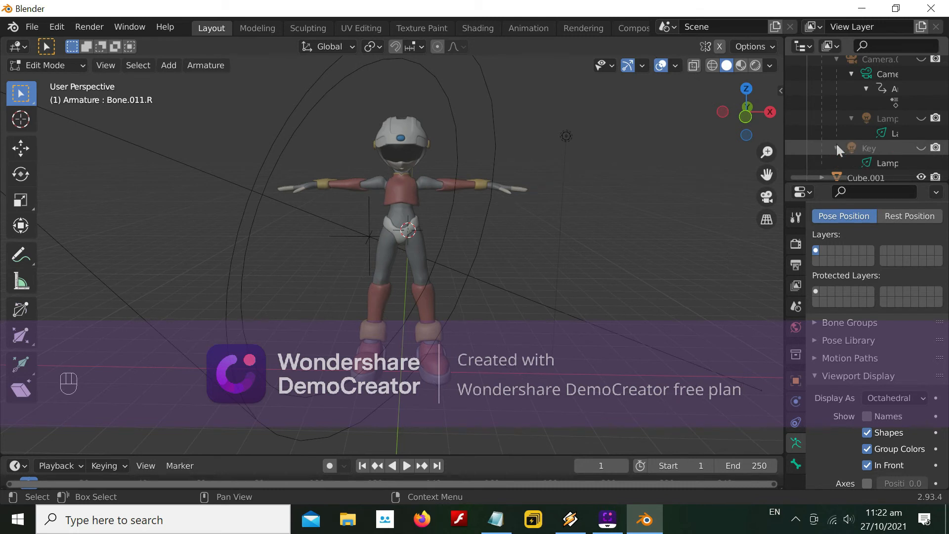
Hide the Fill light and the FillTrack object in the viewport, expanding the Fill branch.
scroll(876, 147, "down", 2)
scroll(843, 144, "down", 2)
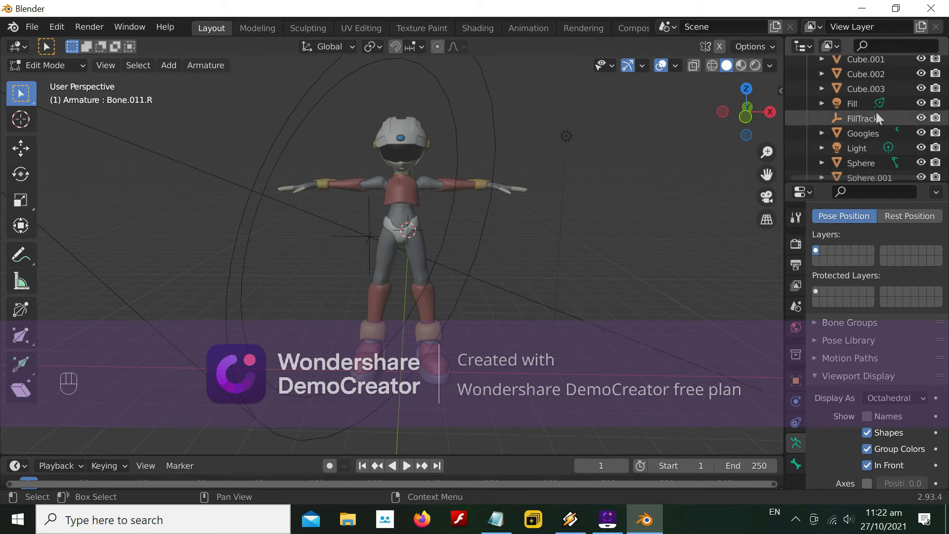
left_click(821, 103)
left_click(920, 103)
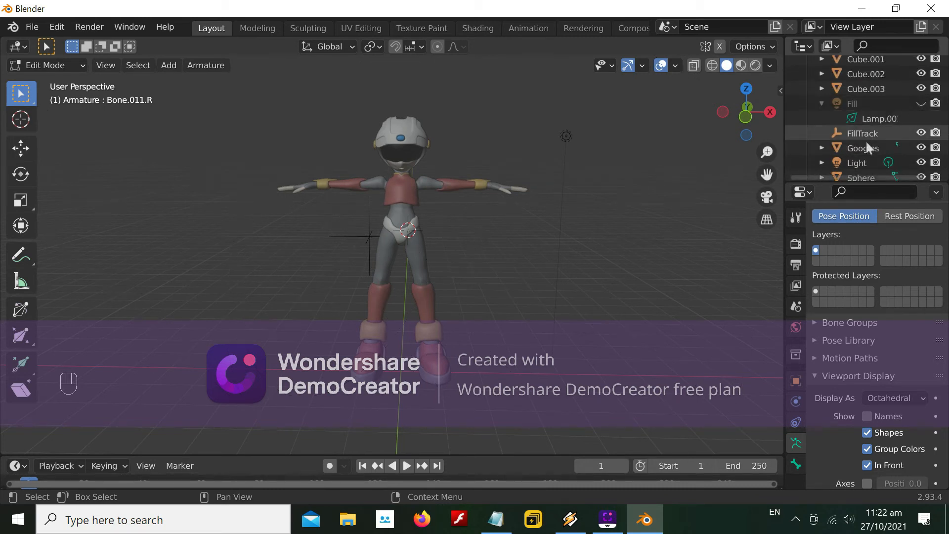
left_click(920, 133)
scroll(844, 128, "down", 1)
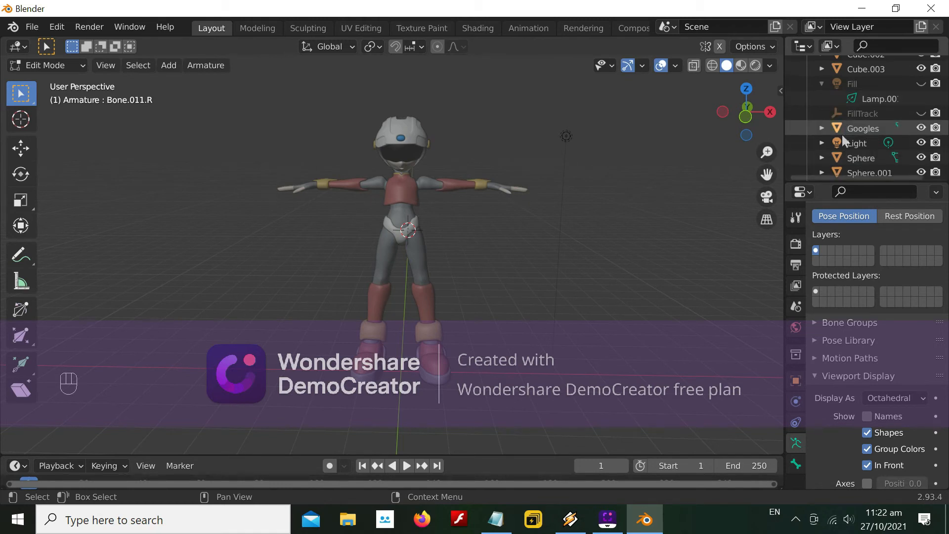
Hide the Light object in the viewport, expand its branch, and check the rest of the object list.
scroll(842, 137, "down", 1)
left_click(821, 123)
left_click(919, 123)
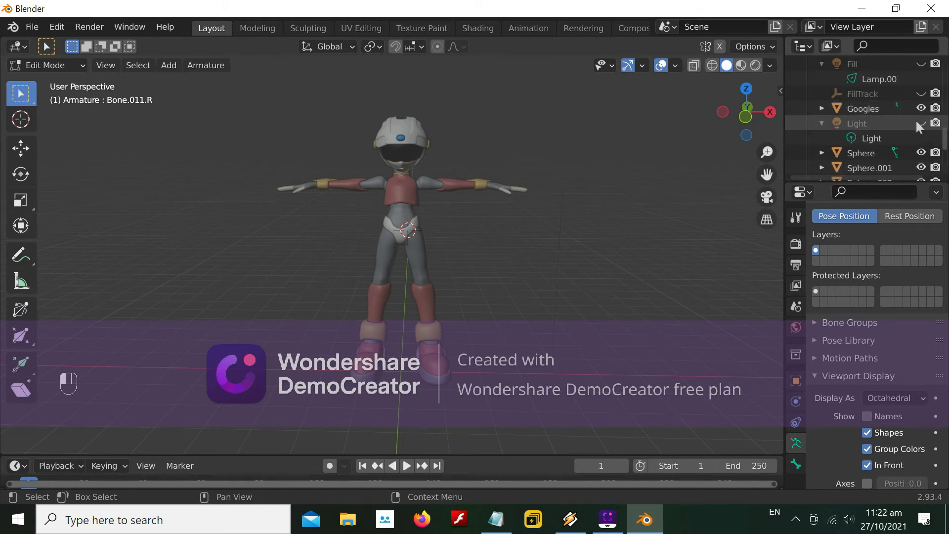
scroll(867, 120, "down", 4)
scroll(867, 120, "up", 5)
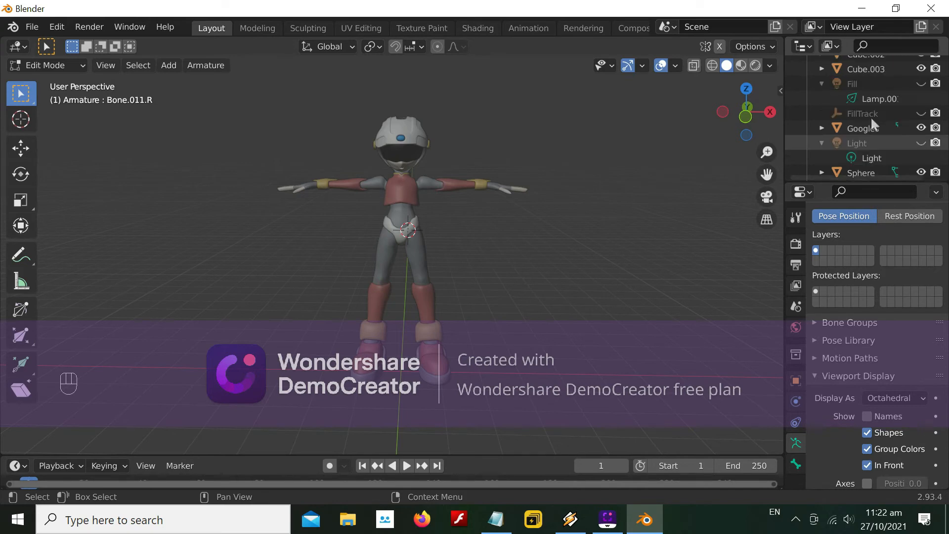
scroll(870, 117, "up", 10)
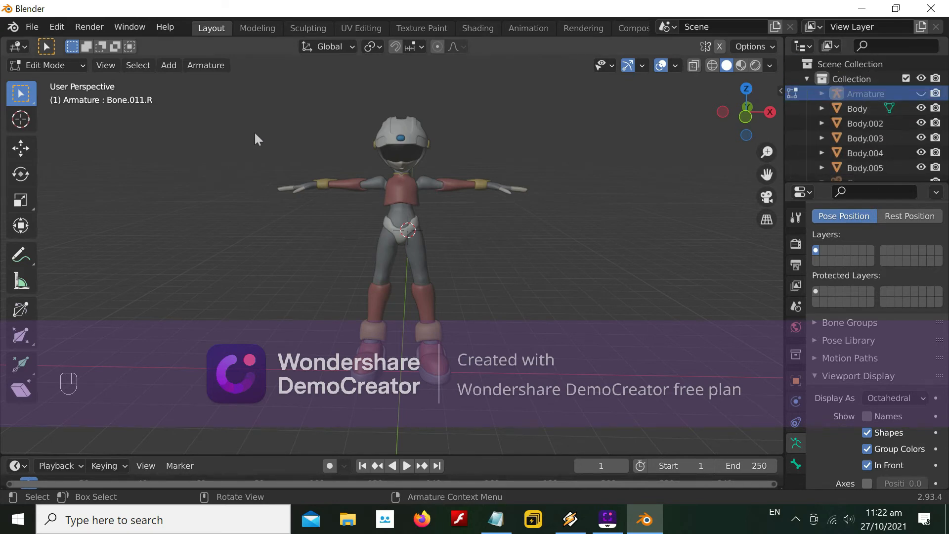
Read the X-ray instruction of section 6 in Notepad, and turn on X-ray display in Blender.
left_click(495, 519)
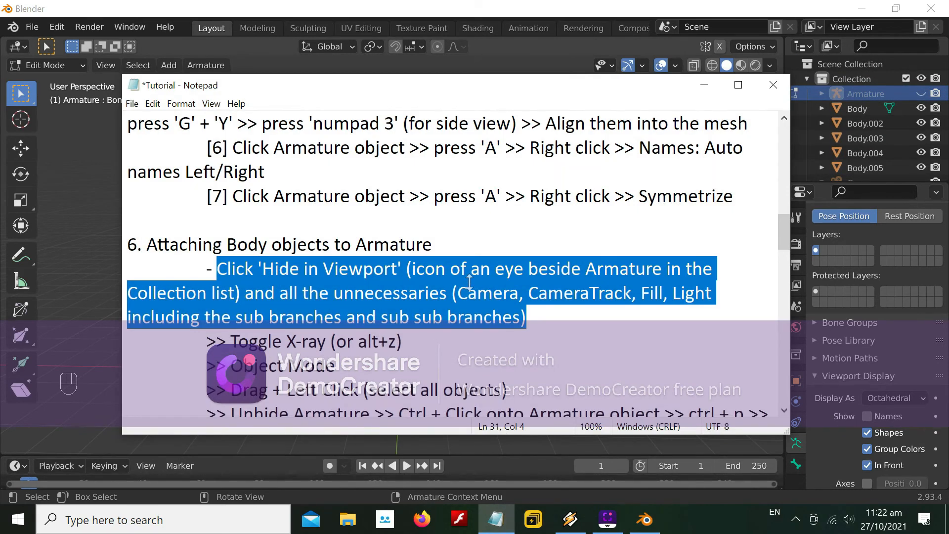
scroll(469, 282, "down", 2)
scroll(469, 282, "up", 1)
left_click_drag(230, 268, 406, 268)
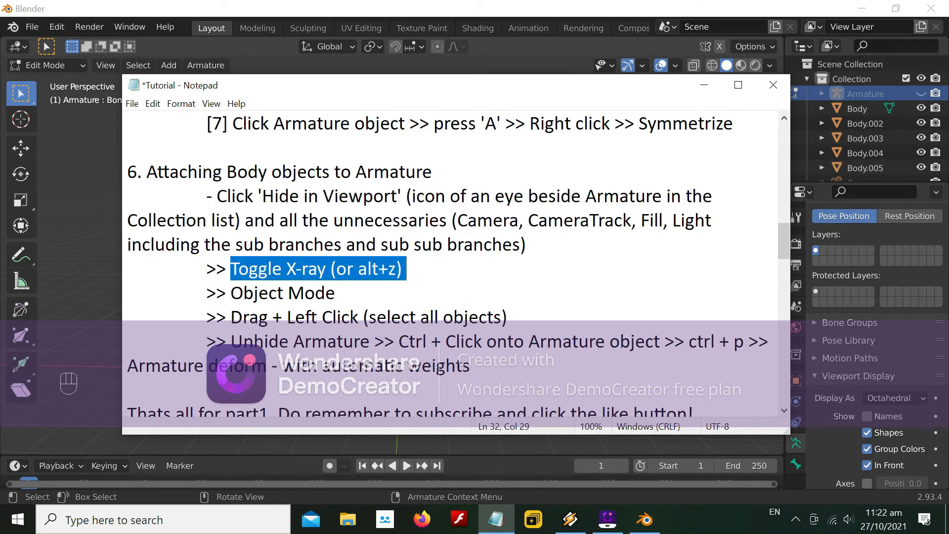
left_click(703, 85)
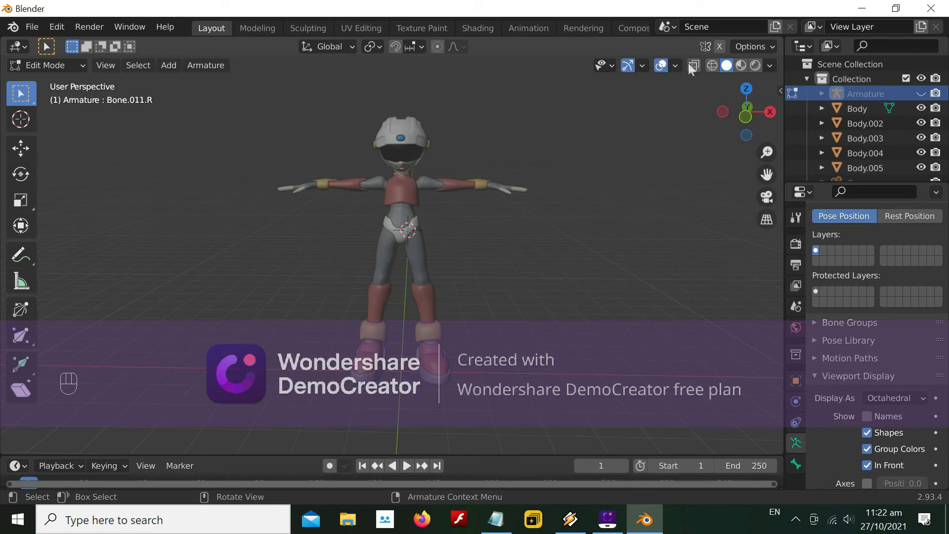
left_click(692, 66)
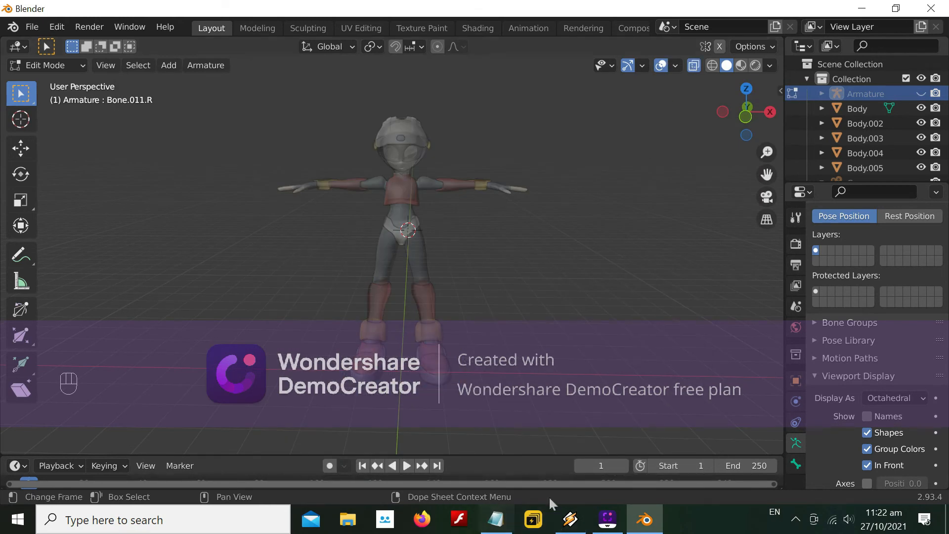
Read the Object Mode instruction in Notepad, and switch from Edit Mode to Object Mode in Blender.
left_click(508, 528)
left_click_drag(231, 293, 337, 293)
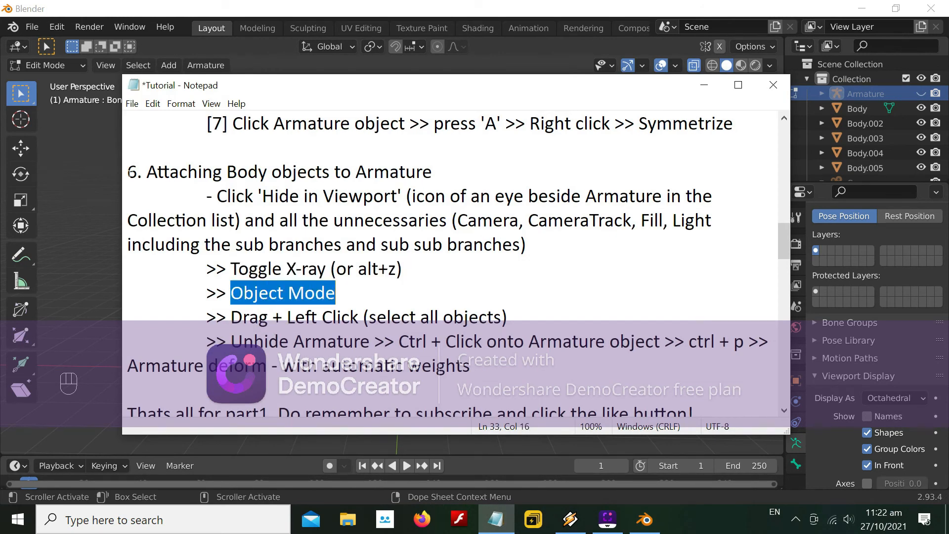
left_click(107, 168)
left_click(45, 66)
left_click(64, 79)
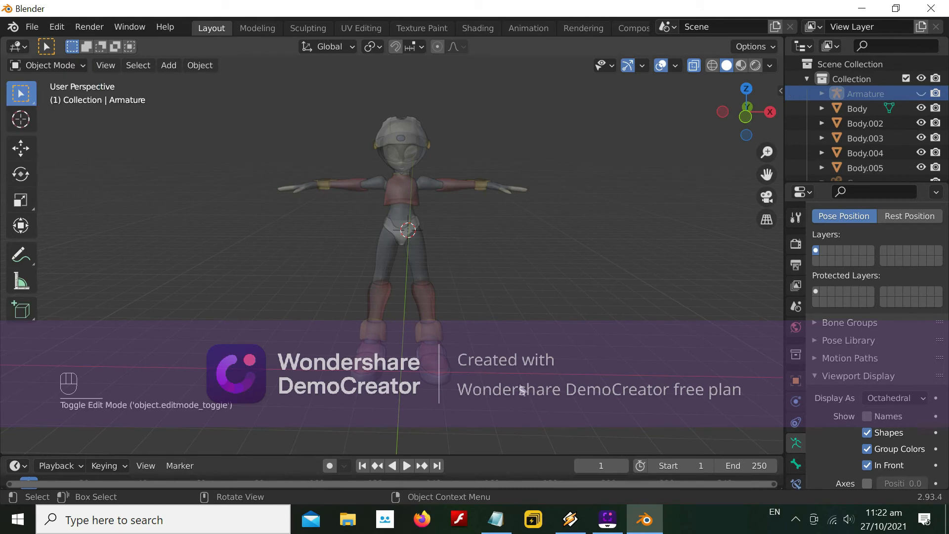
Read the instruction about selecting all objects in Notepad, and box-select the whole character in Blender.
left_click(495, 520)
left_click_drag(232, 317, 510, 318)
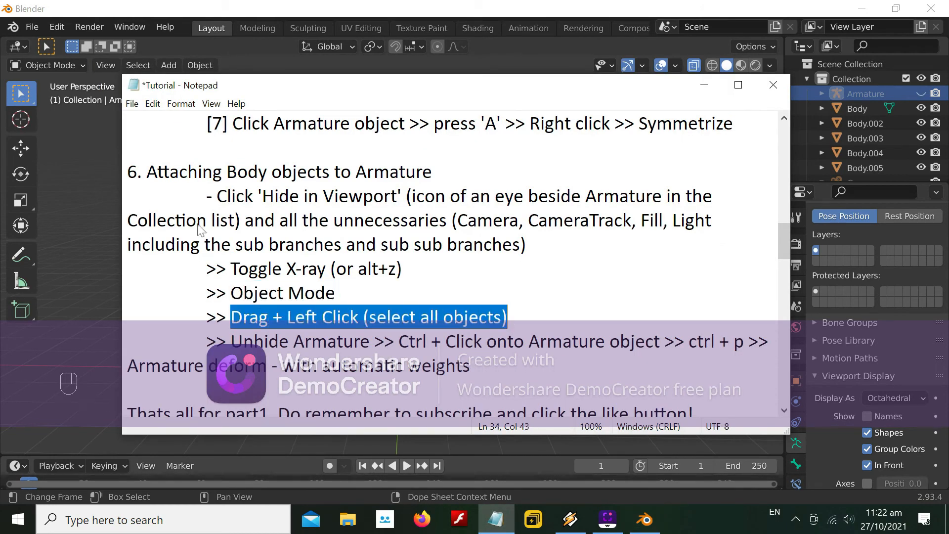
left_click(111, 211)
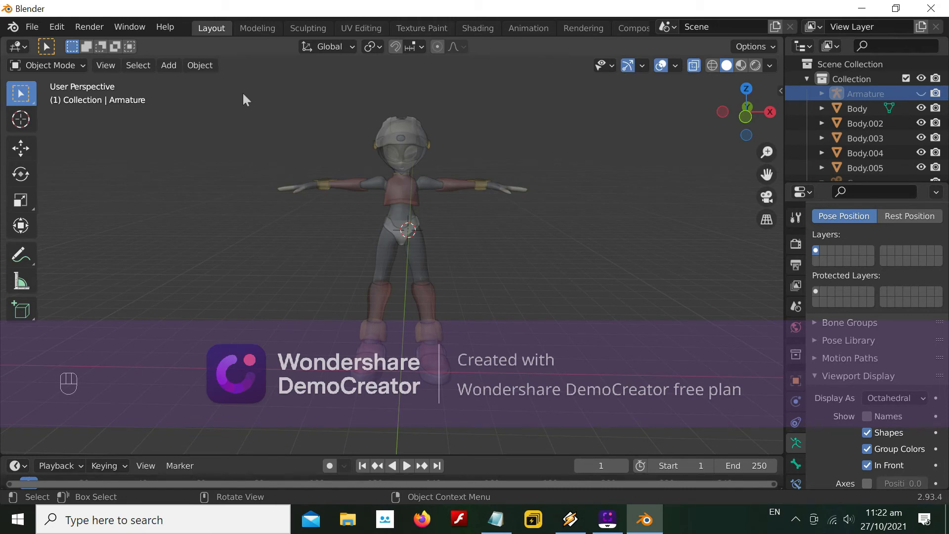
left_click_drag(242, 91, 578, 395)
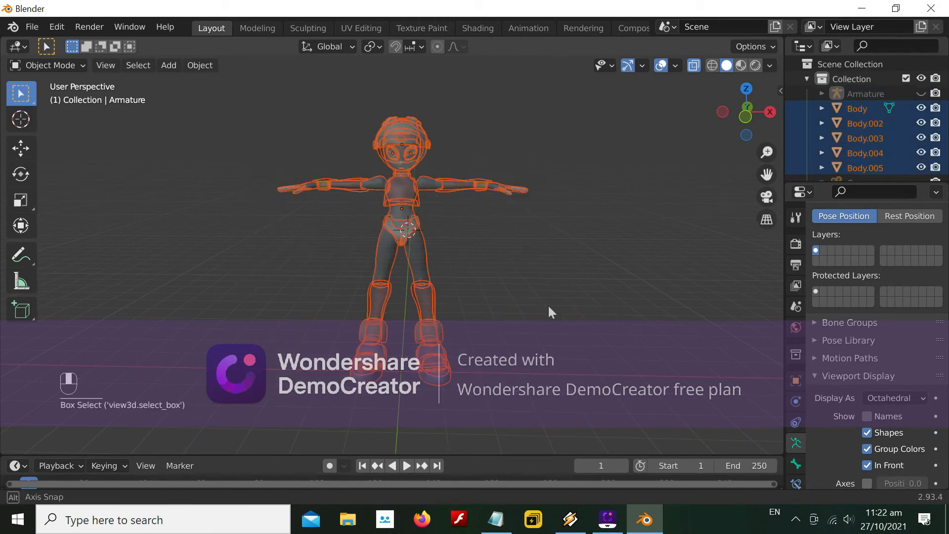
middle_click_drag(548, 307, 595, 301)
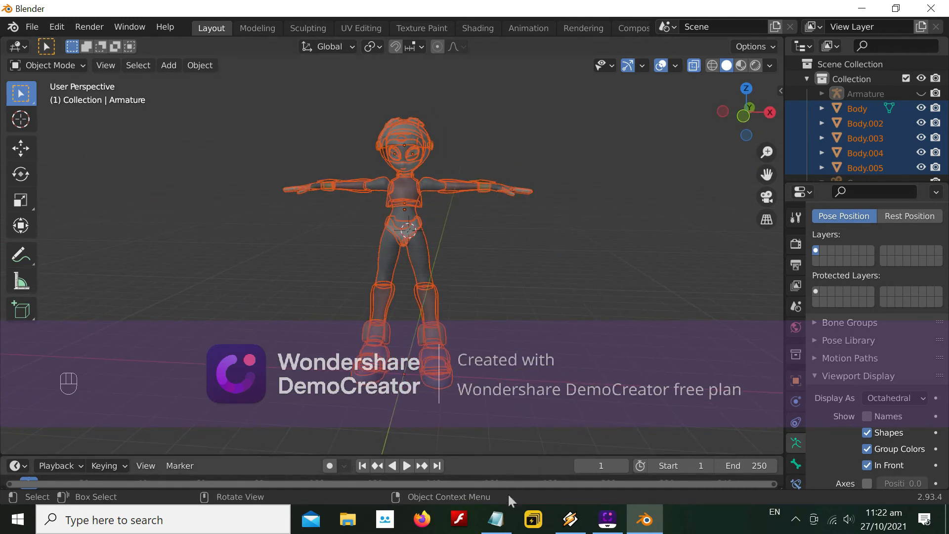
Read the last instruction of section 6 in Notepad, about unhiding the armature and parenting with automatic weights, and return to Blender.
left_click(496, 519)
left_click(230, 341)
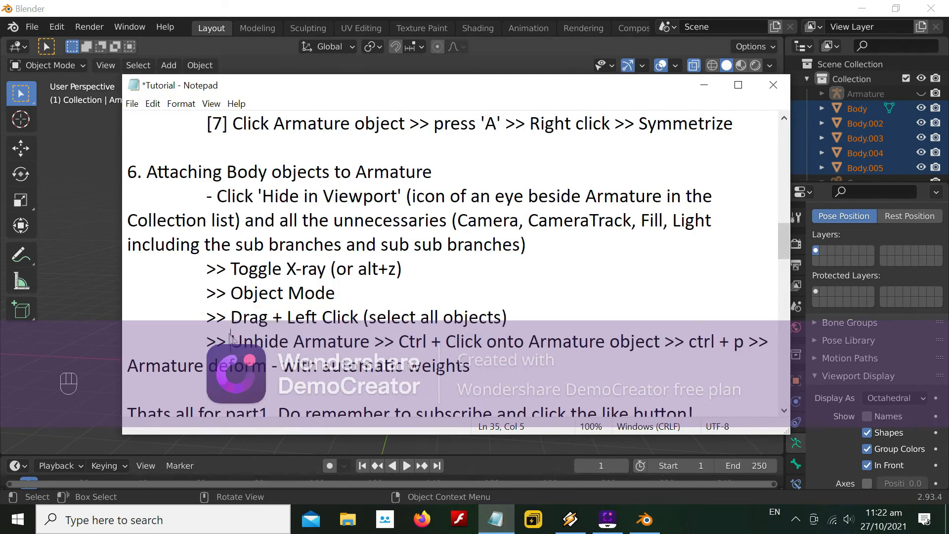
left_click_drag(231, 341, 744, 345)
left_click_drag(127, 366, 243, 341)
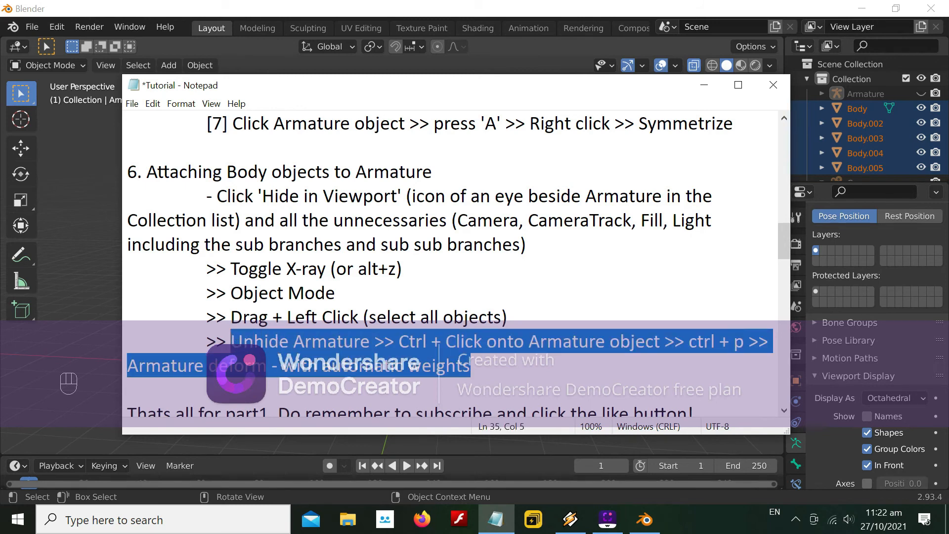
left_click(704, 85)
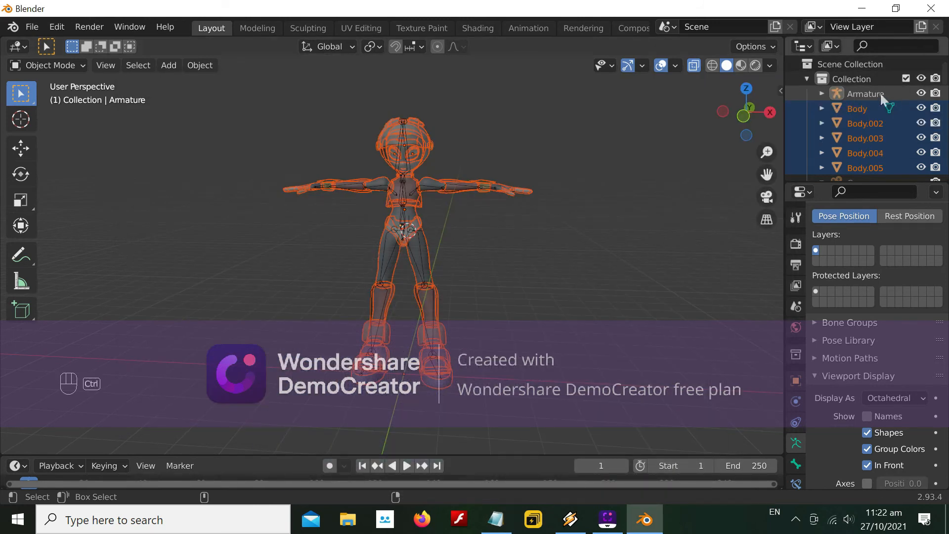
Add the Armature to the selection, parent the body objects to it with automatic weights, and clear the selection.
left_click(880, 92, "ctrl")
right_click(413, 219)
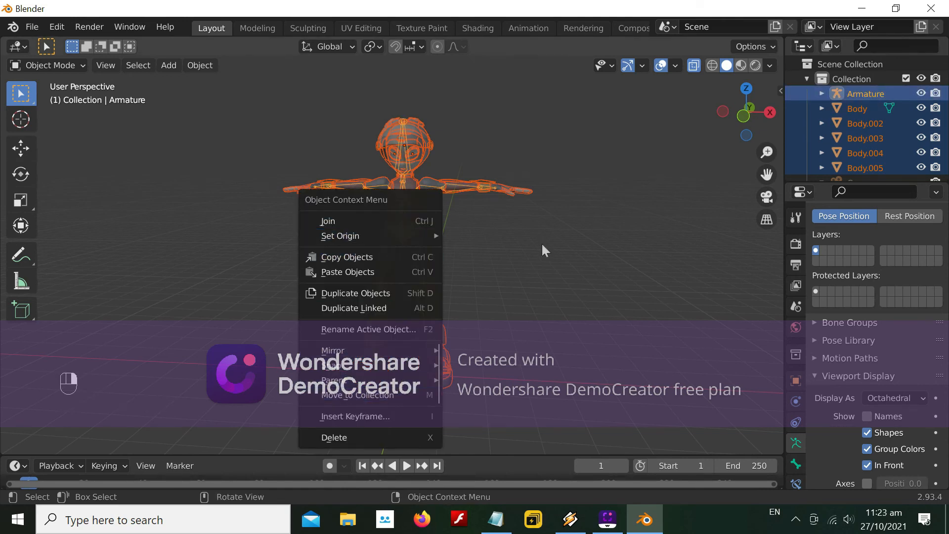
key("ctrl+p")
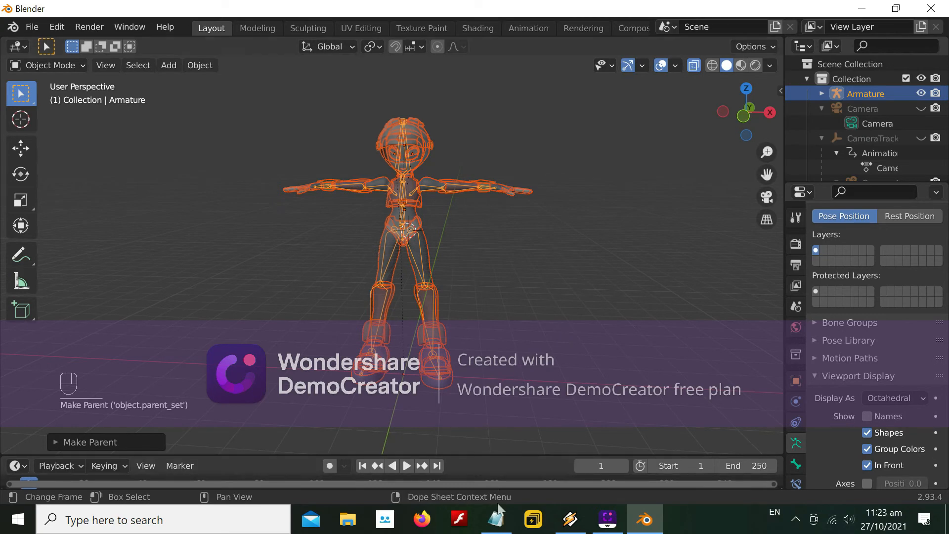
left_click(492, 521)
left_click(489, 525)
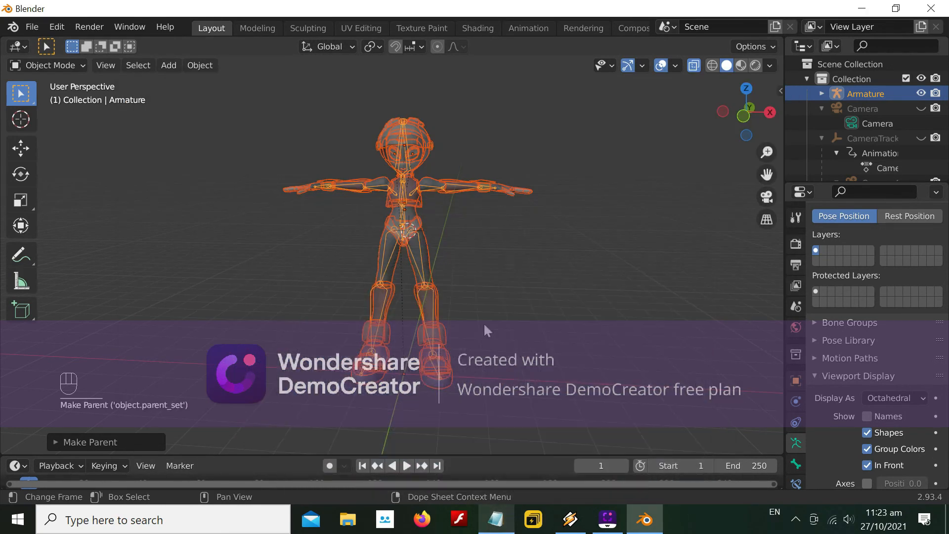
left_click(526, 250)
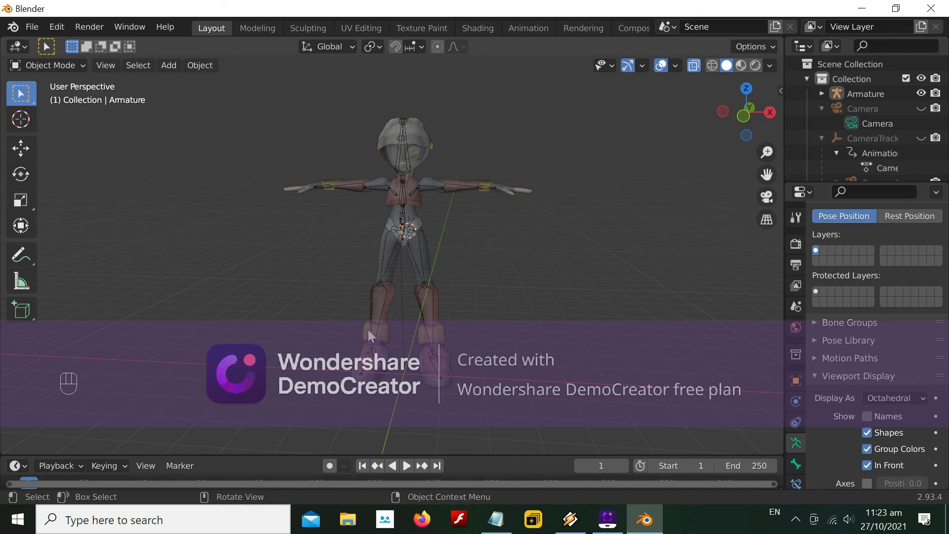
Select the Armature object and switch it to Pose Mode.
left_click(376, 315)
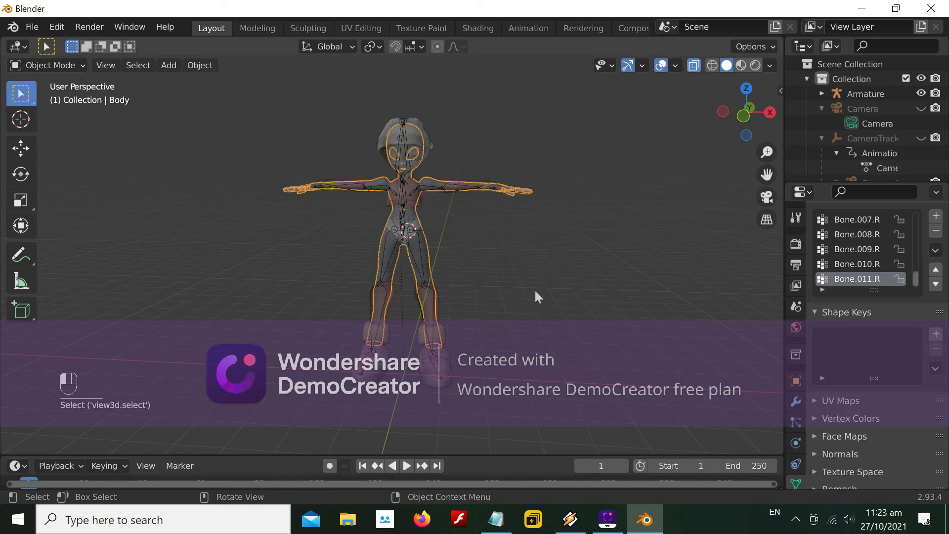
left_click(863, 91)
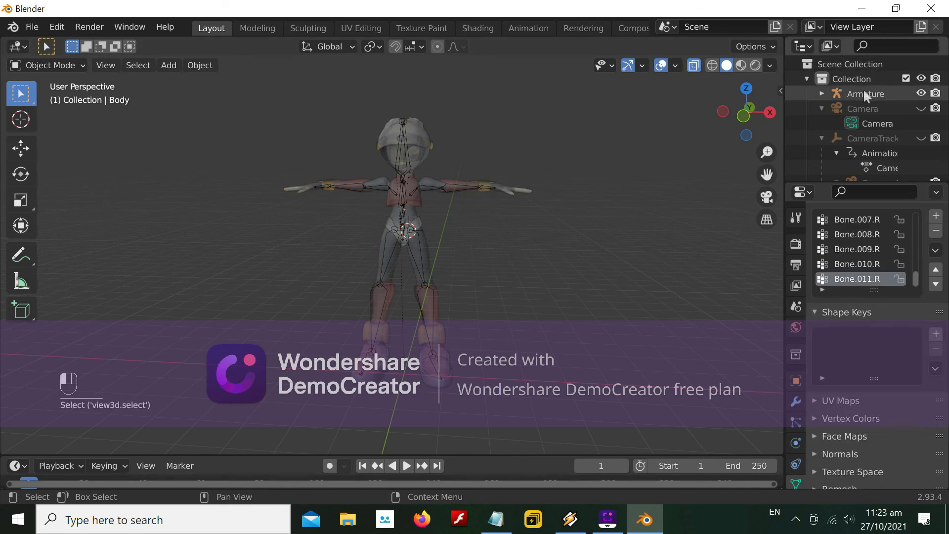
left_click(76, 66)
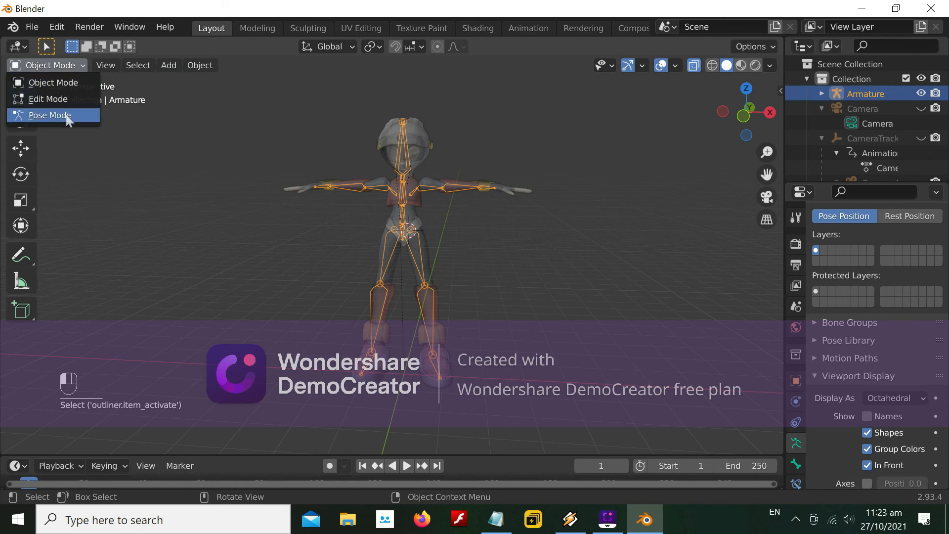
left_click(49, 115)
Swing the forearm bone Bone.007.R upward by about 74 degrees to test the rig.
left_click(346, 189)
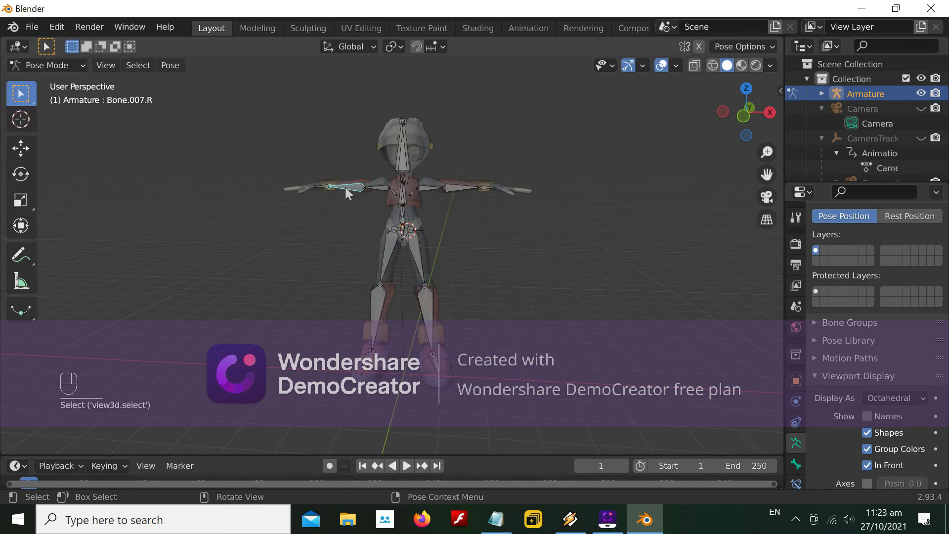
key("g")
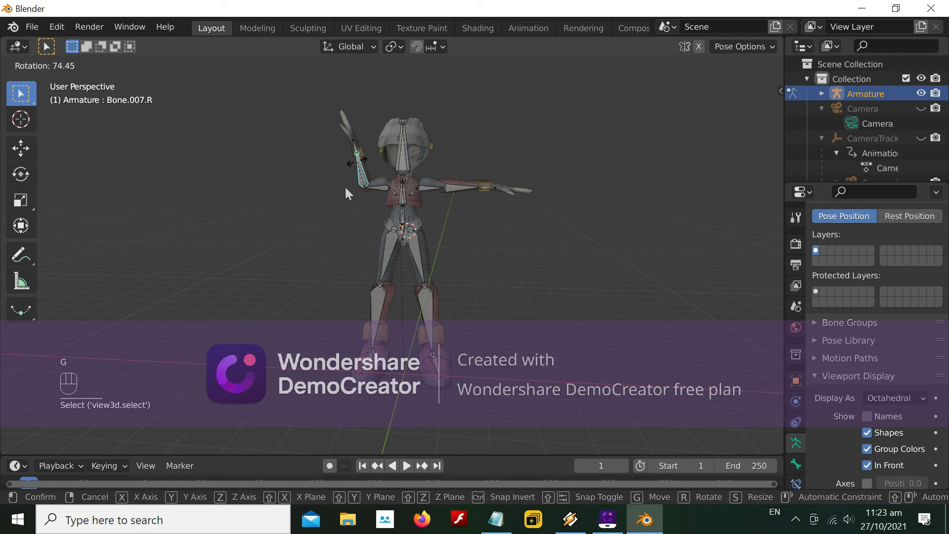
left_click(345, 189)
Rotate the forearm bone Bone.007.L upward by about 11 degrees and bend the hand bone Bone.008.L downward by about 62 degrees.
left_click(465, 189)
key("r")
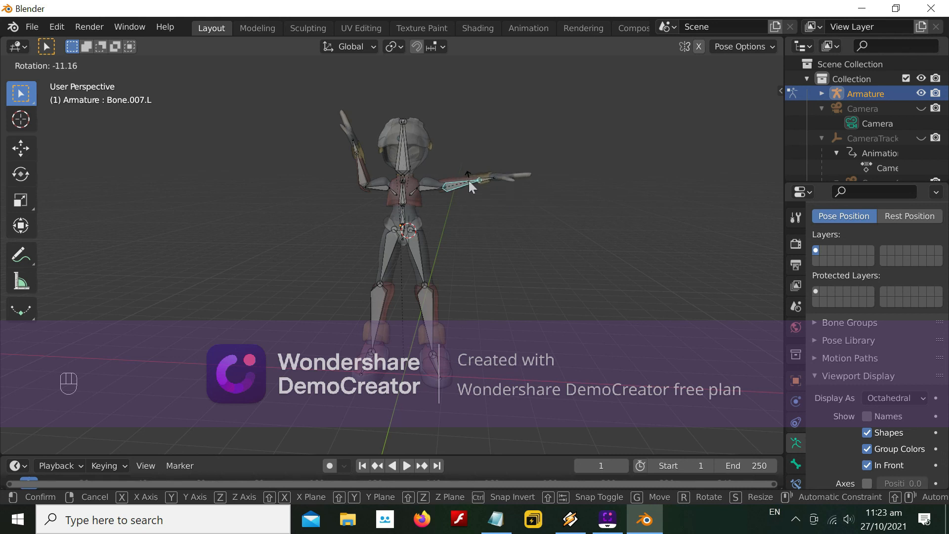
left_click(488, 177)
left_click(486, 177)
key("r")
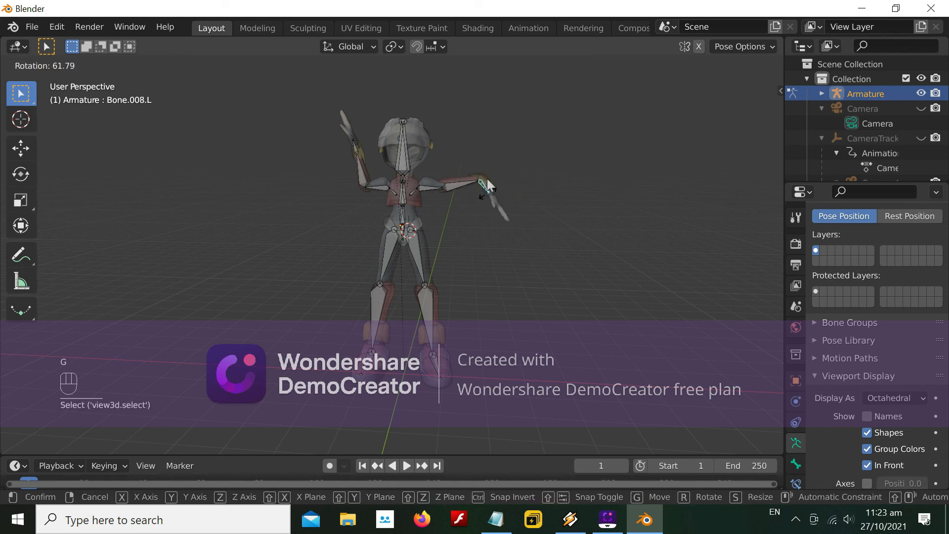
left_click(485, 202)
Swing the lower-leg bone Bone.010.L outward to the side to test the leg deformation.
left_click(426, 305)
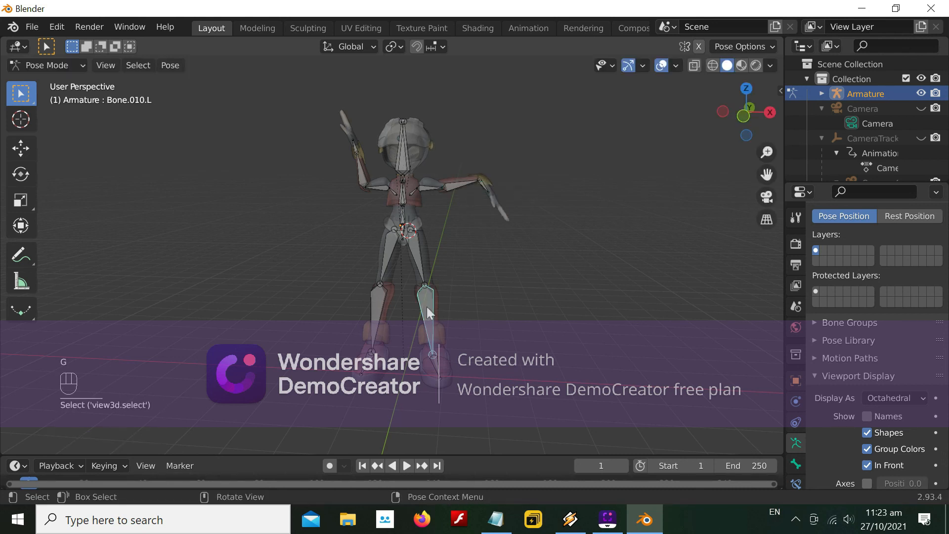
key("r")
left_click(380, 305)
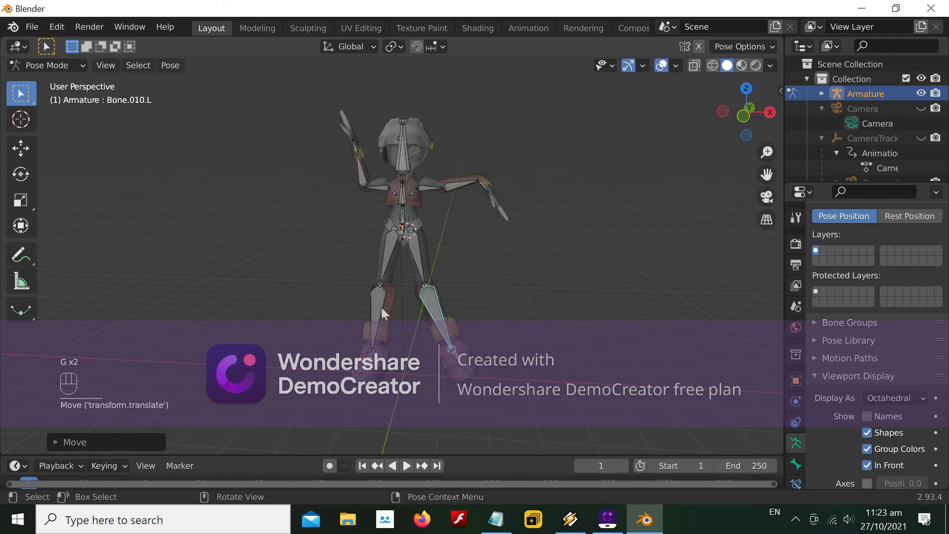
Switch to the tutorial notes in Notepad and highlight the closing line of part 1, below the automatic weights instruction.
left_click(495, 519)
scroll(395, 324, "down", 1)
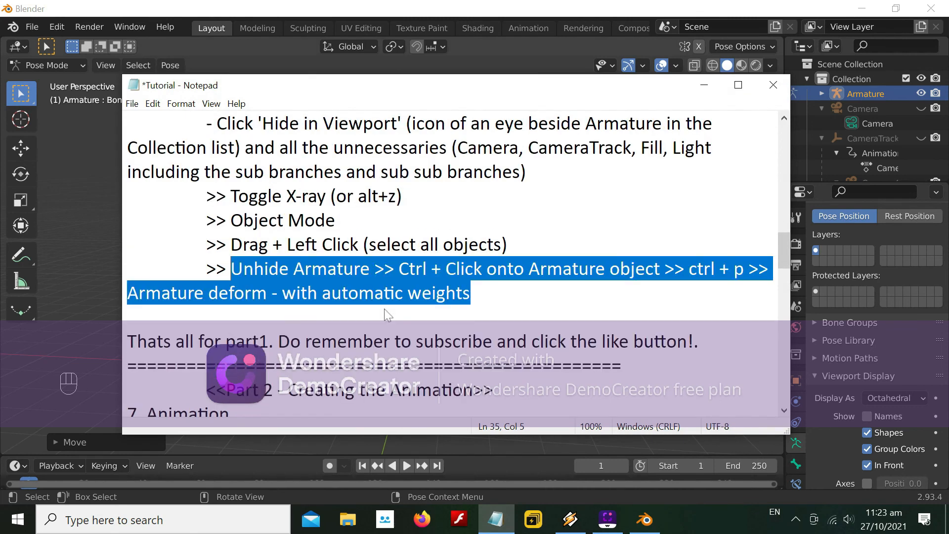
left_click(177, 364)
left_click_drag(128, 341, 699, 341)
left_click(127, 316)
Return to the beginning of the notes, highlight the heading "Part 1 - Creating the Rig", and switch to the DemoCreator recorder.
scroll(445, 247, "up", 10)
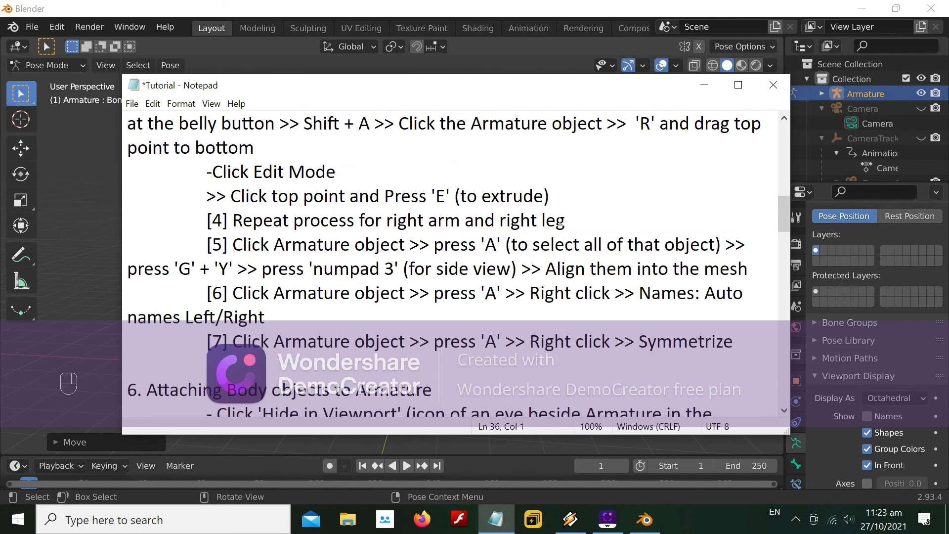
scroll(327, 221, "up", 1)
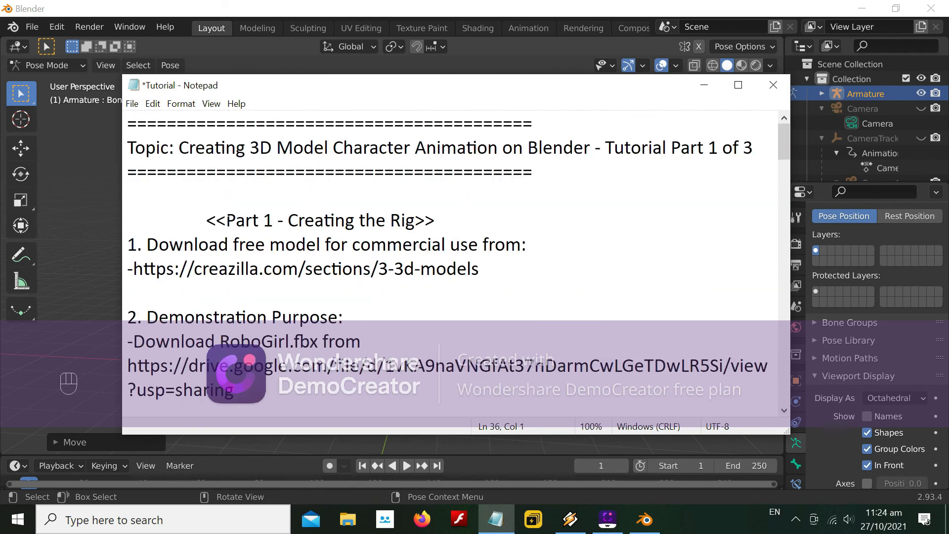
left_click_drag(225, 220, 415, 221)
left_click(609, 520)
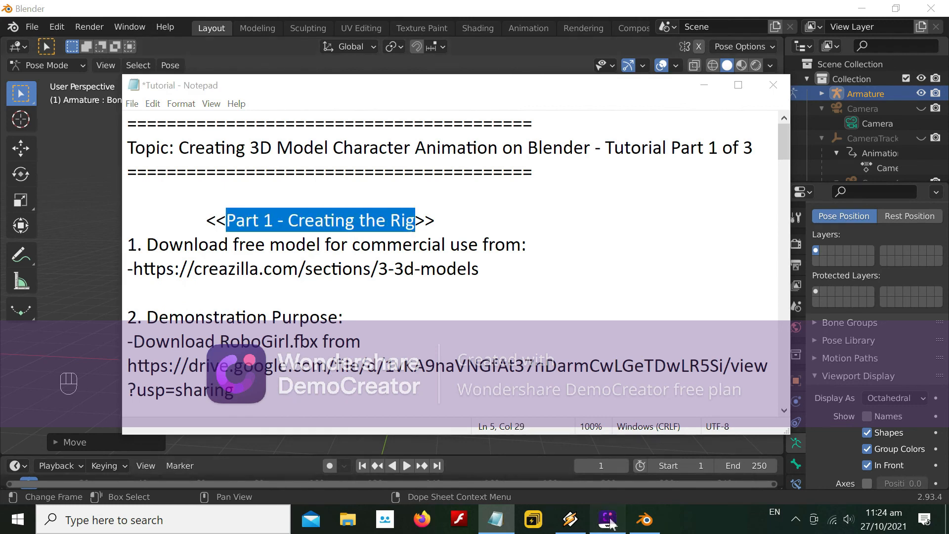